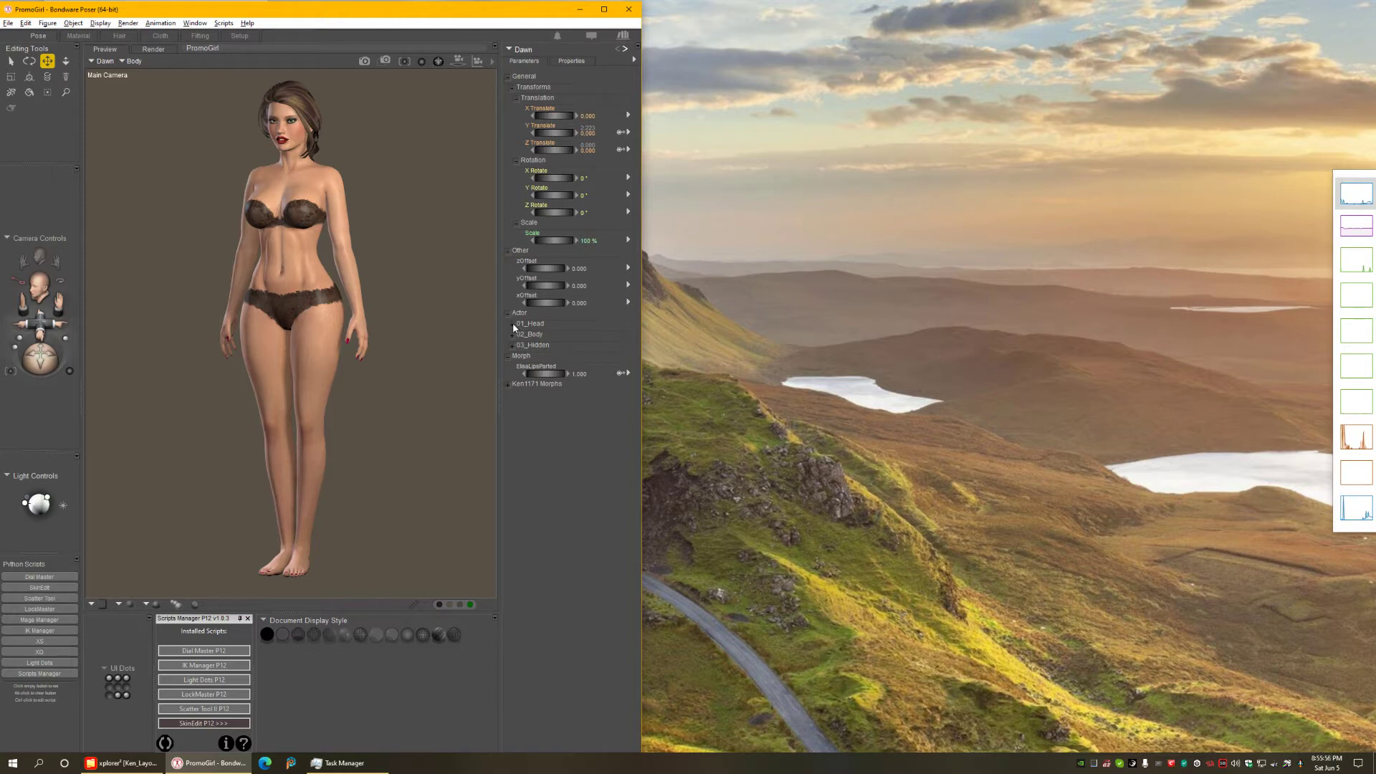
- Expand the 01_Head group in Dawn's parameters and examine the morph dials under 01_FullHead
click(513, 326)
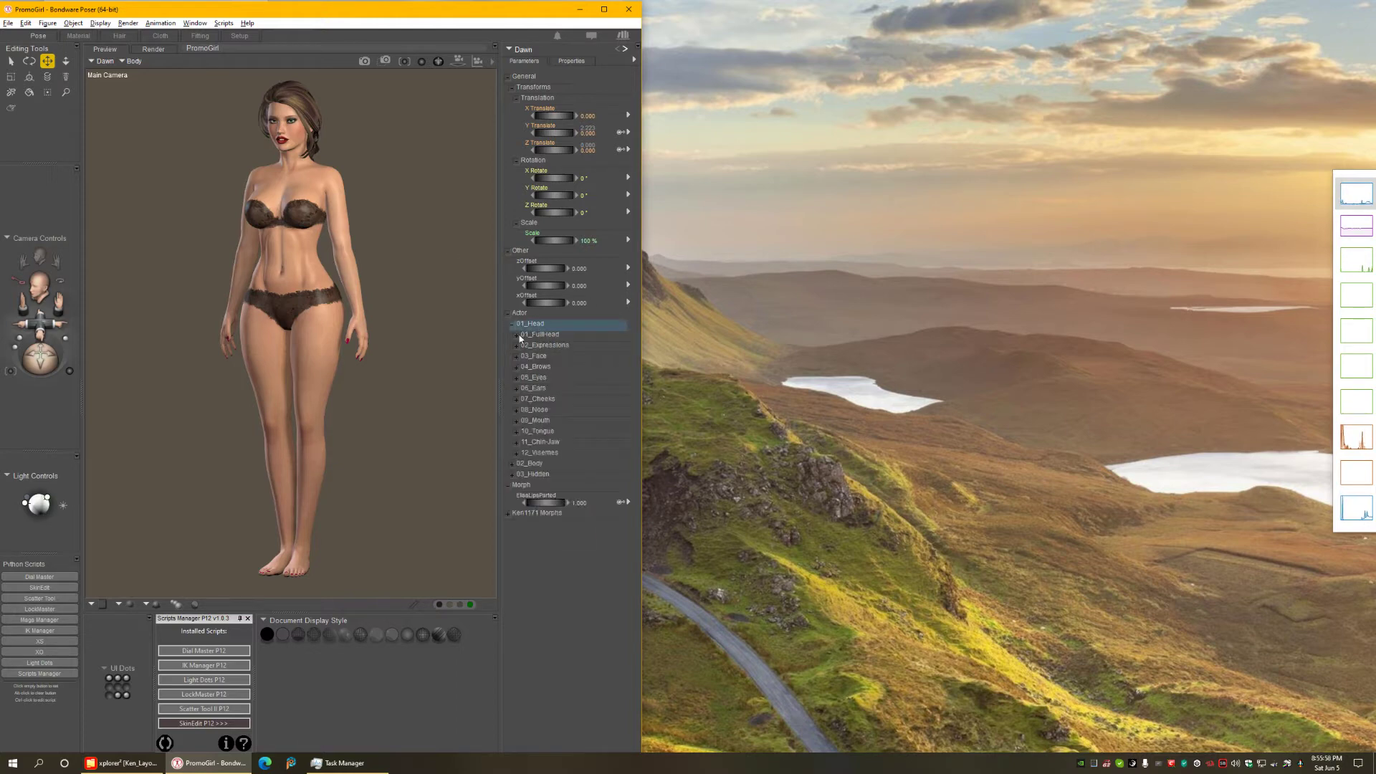
click(517, 335)
click(519, 356)
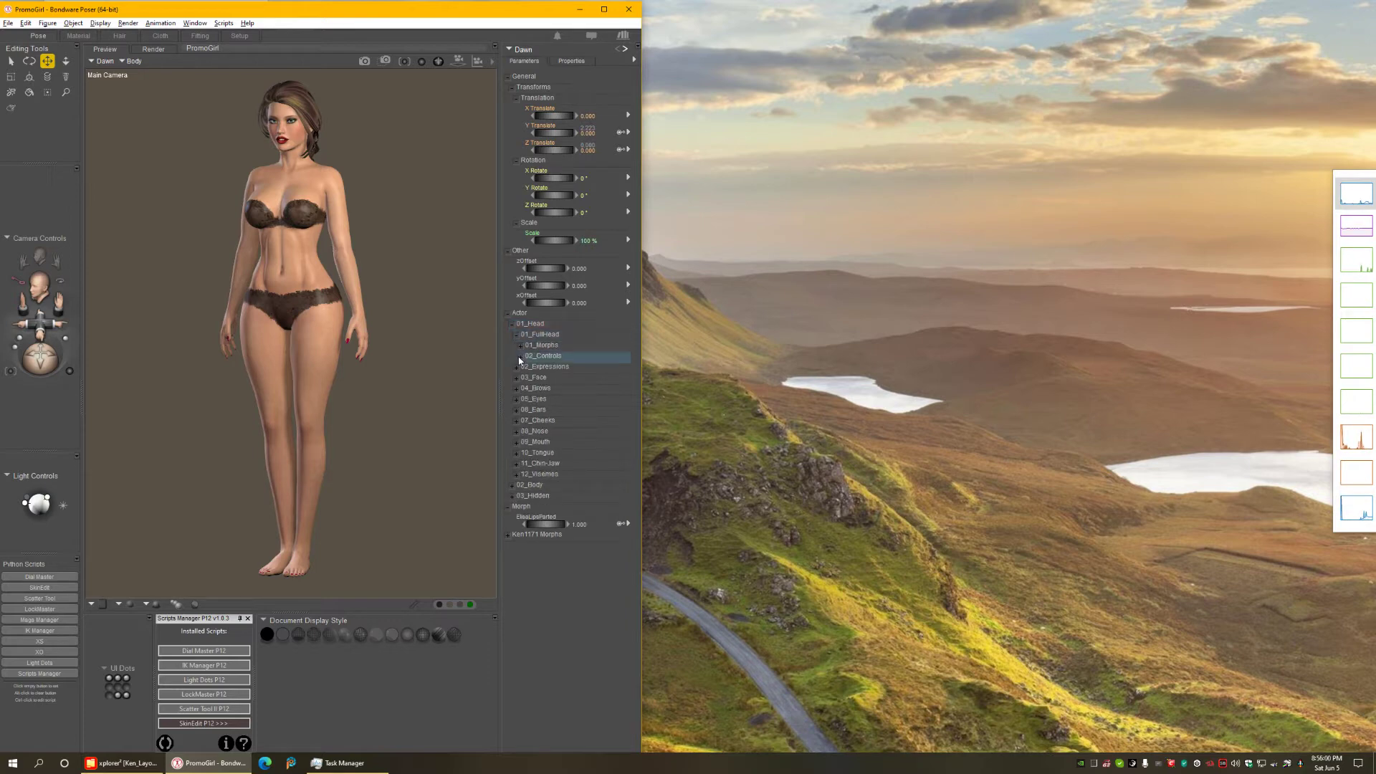
click(519, 357)
click(521, 348)
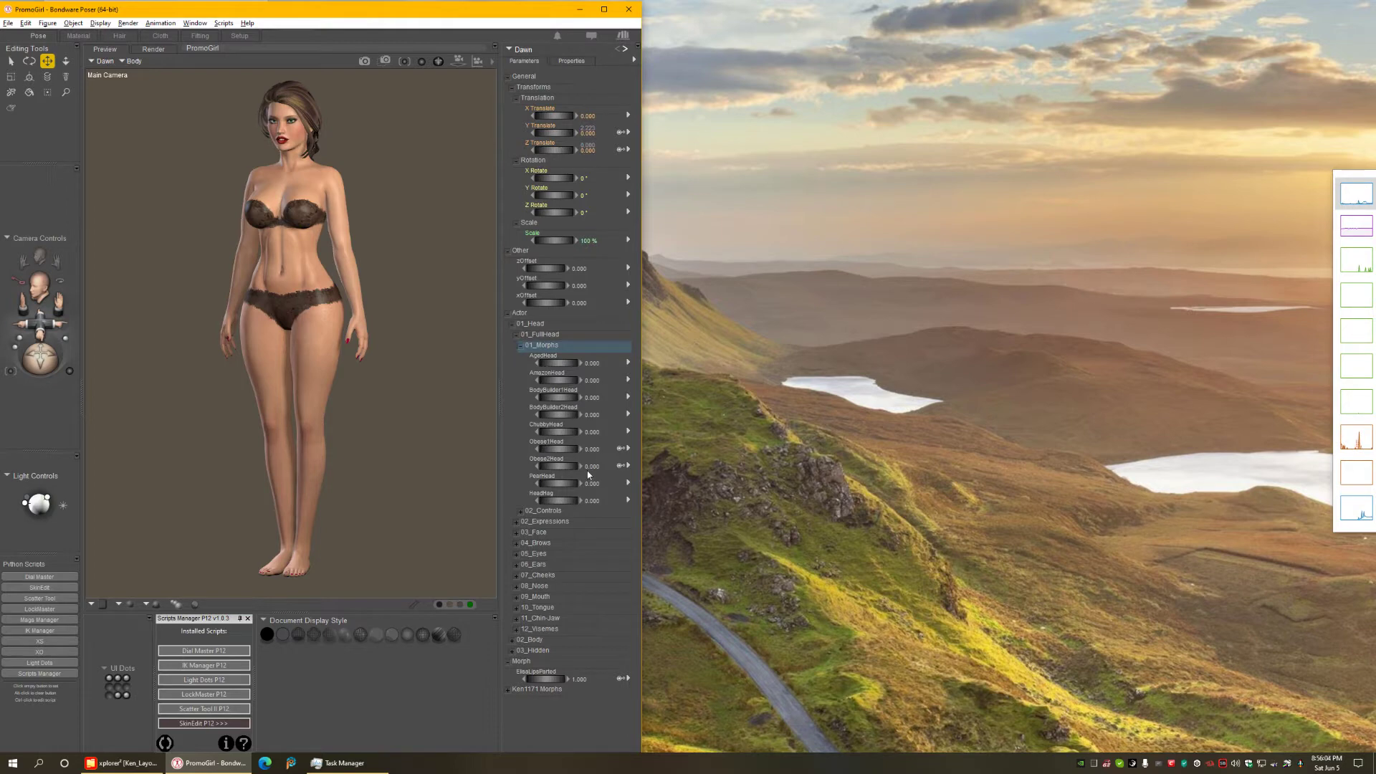
- Close the 01_FullHead group and examine the morph dials under 02_Expressions, collapsing that list when done
click(516, 335)
click(516, 346)
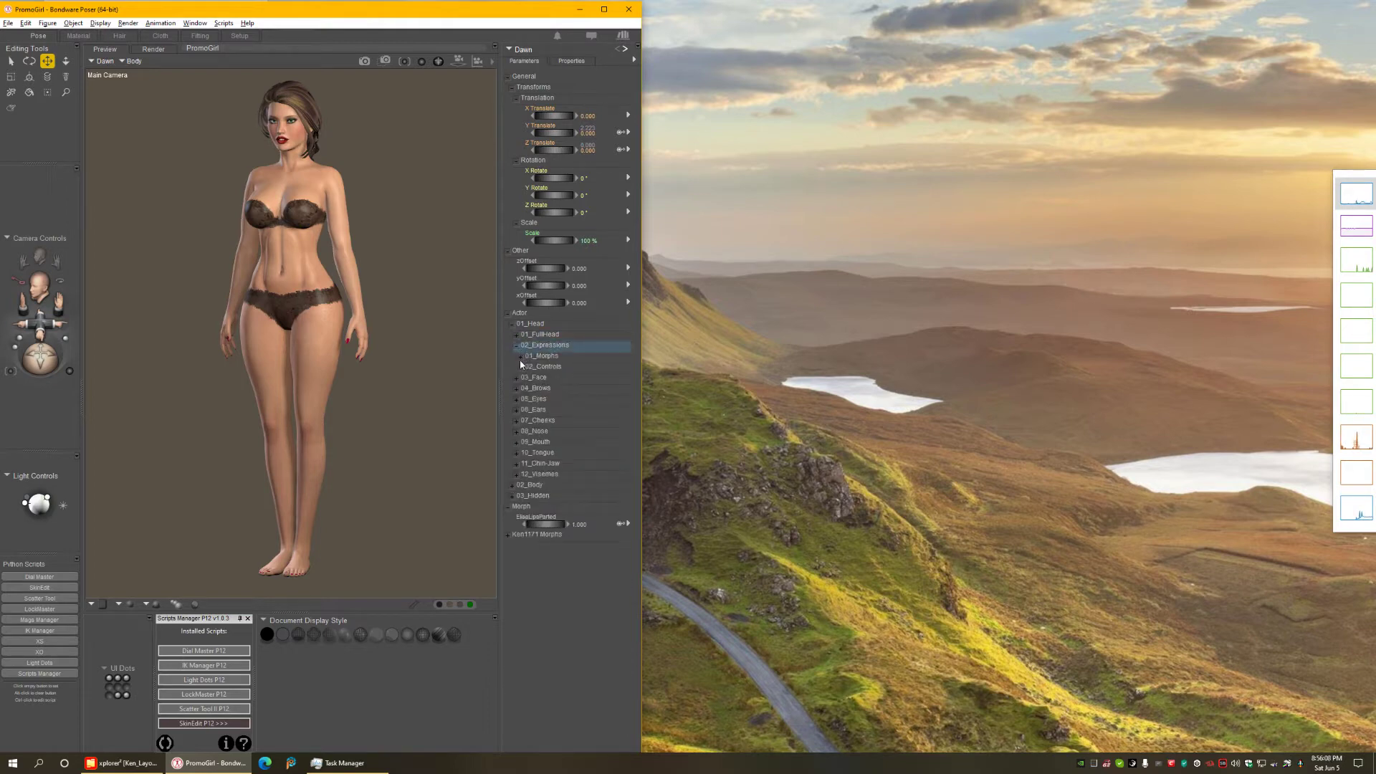
click(520, 357)
scroll(574, 456, down, 3)
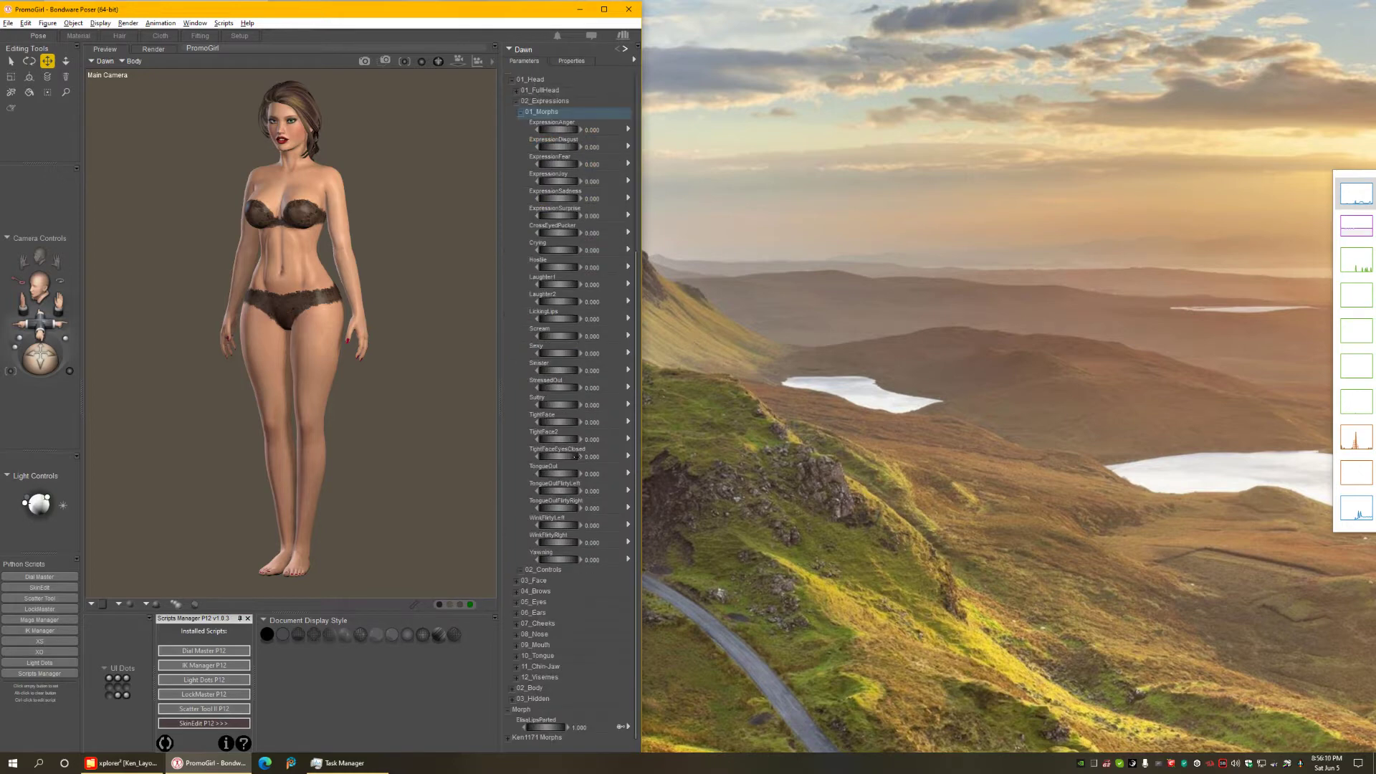
scroll(569, 401, up, 3)
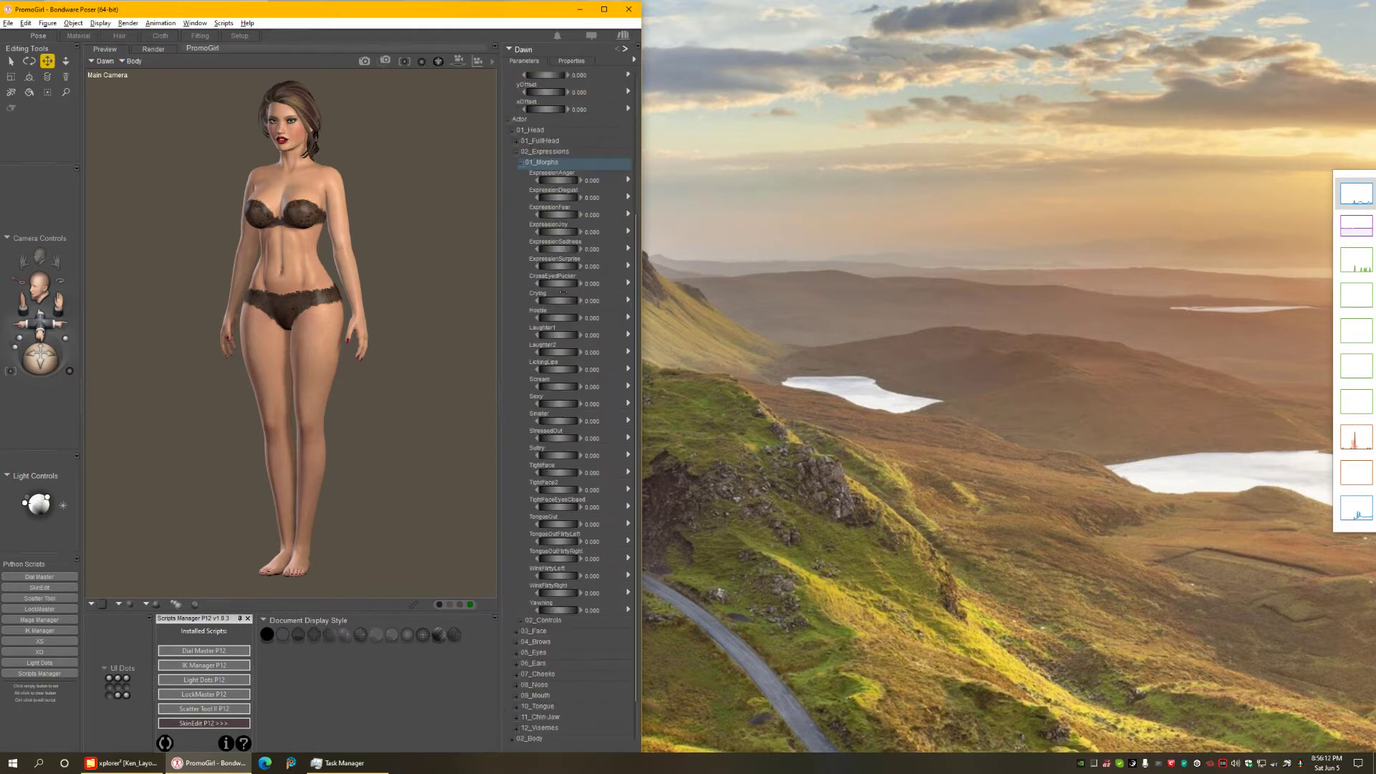
click(521, 164)
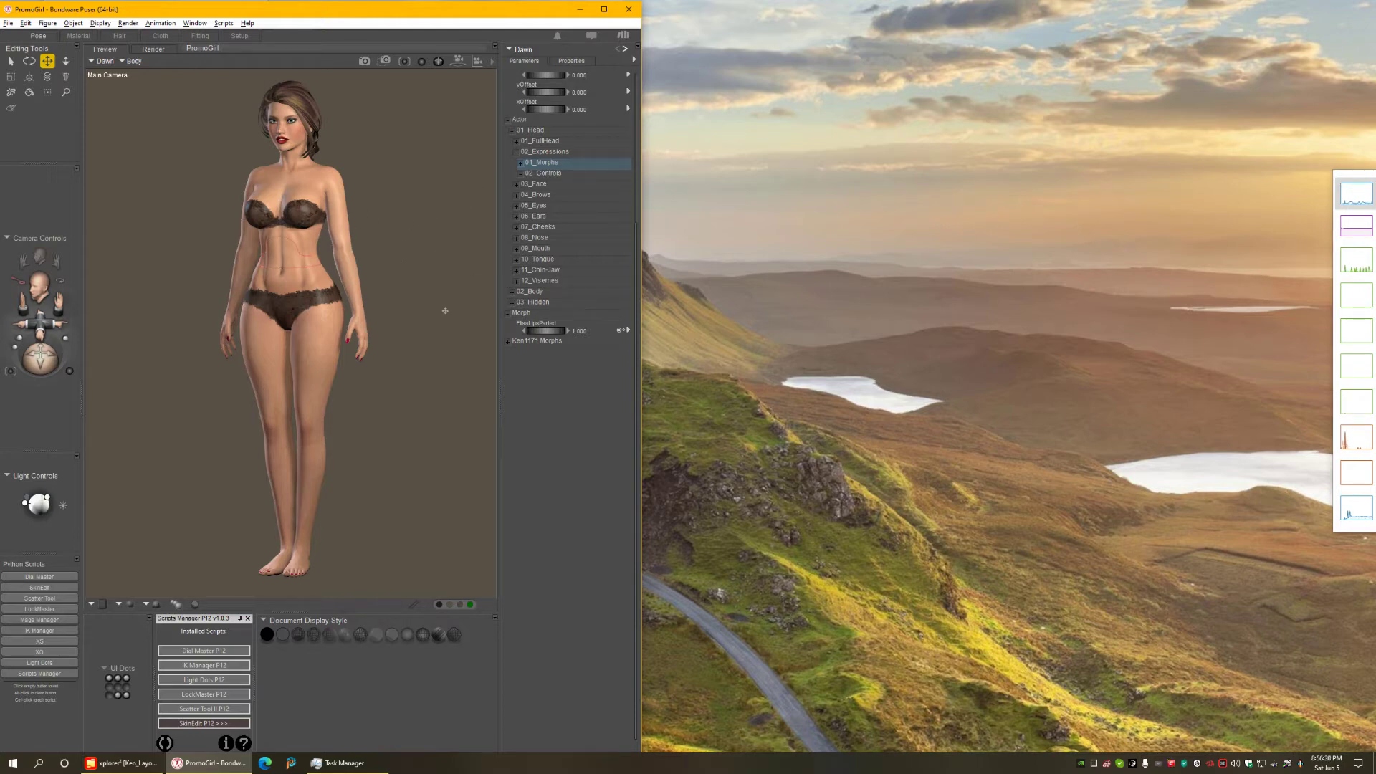
- Examine the morph dials under 05_Eyes and collapse the whole 01_Head group
click(517, 206)
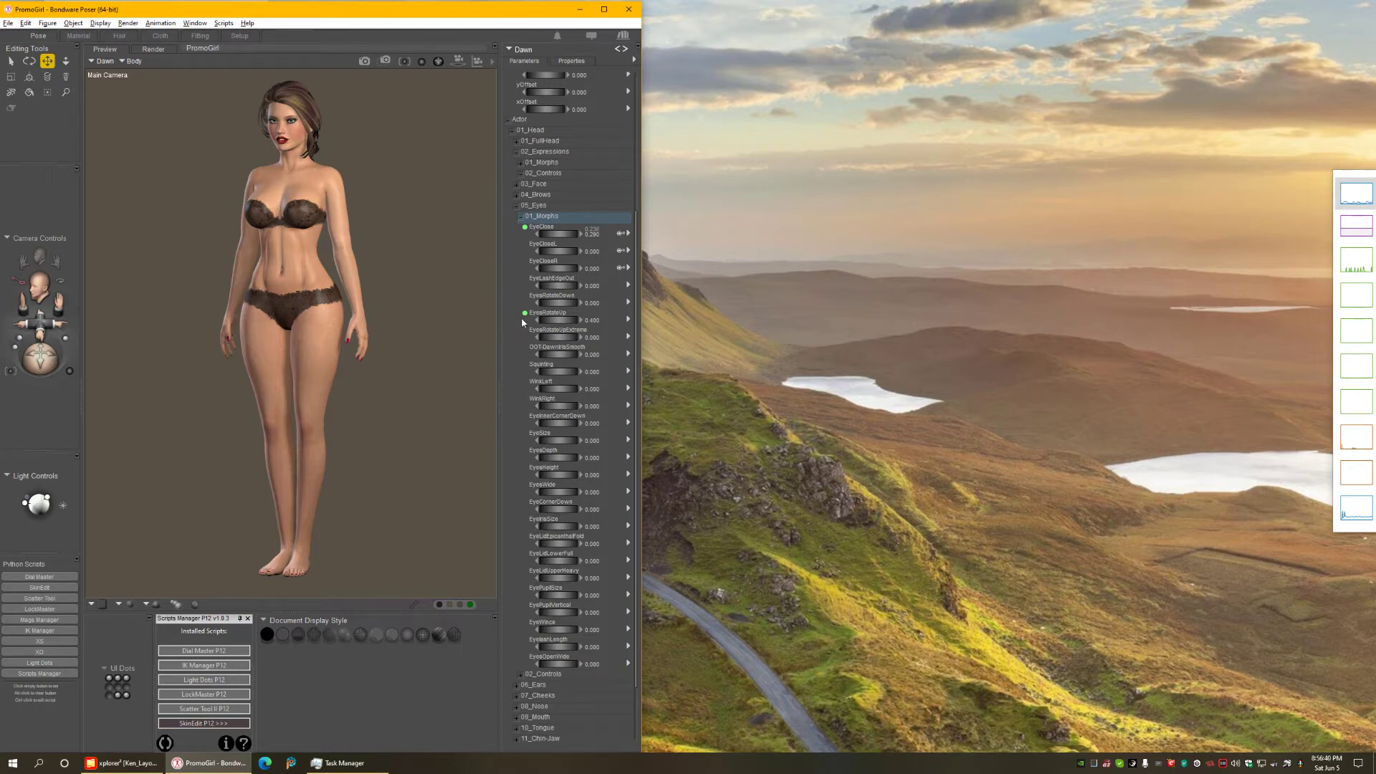
scroll(522, 325, down, 2)
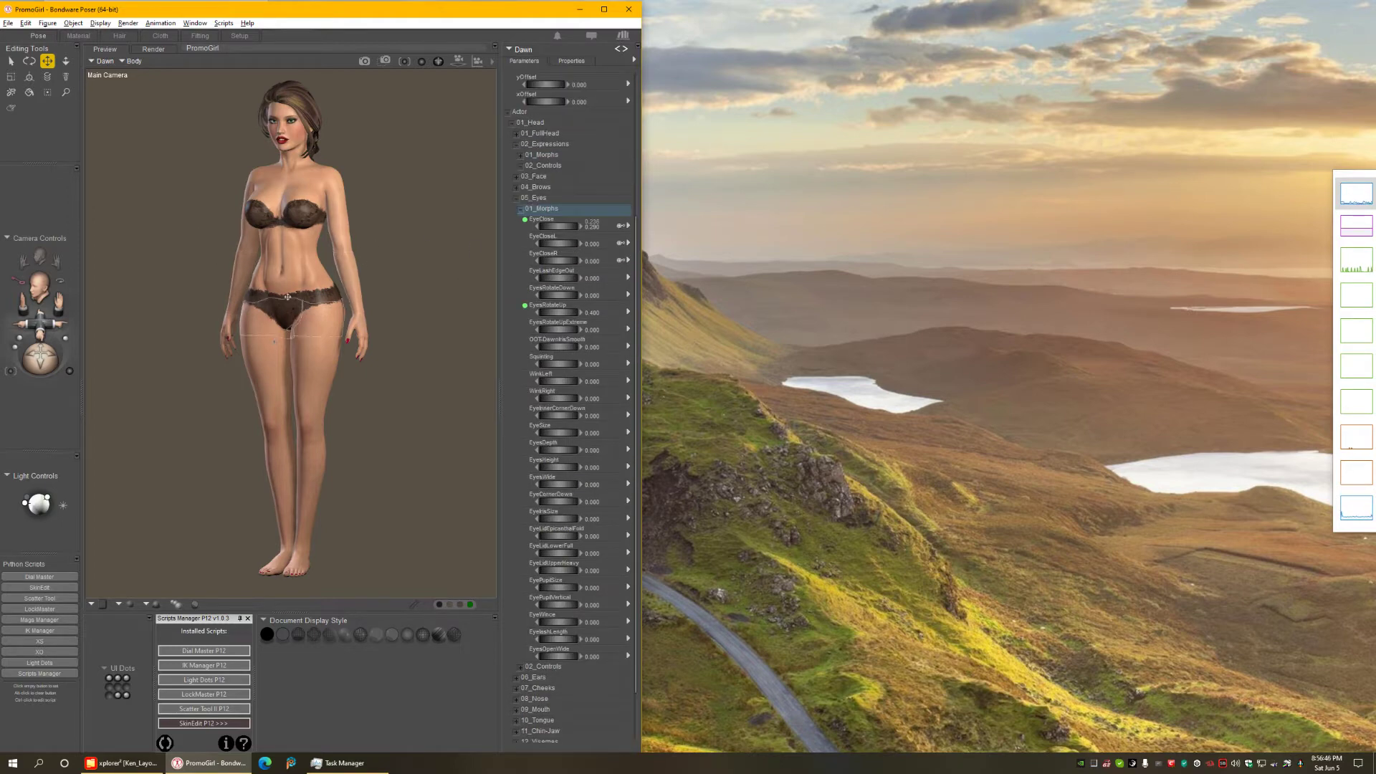
scroll(585, 289, up, 3)
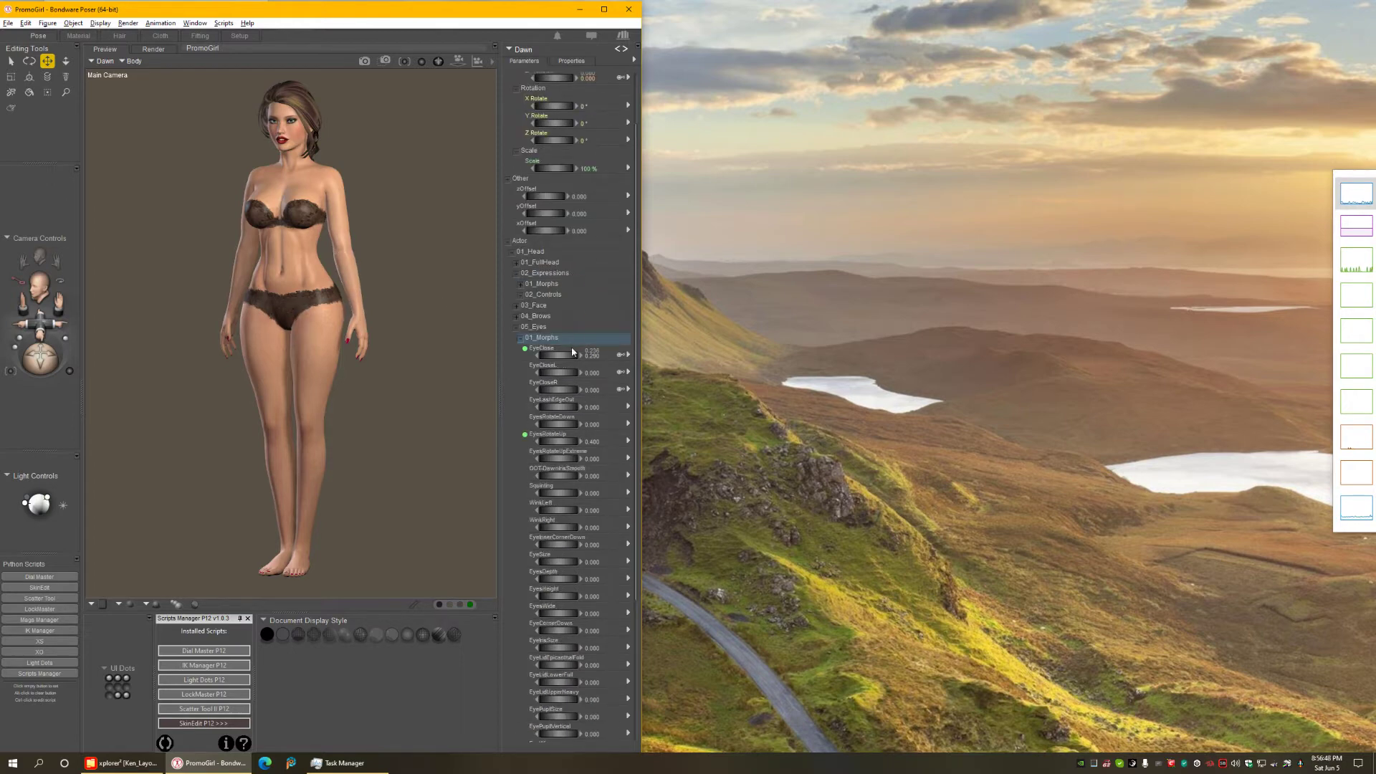
click(518, 327)
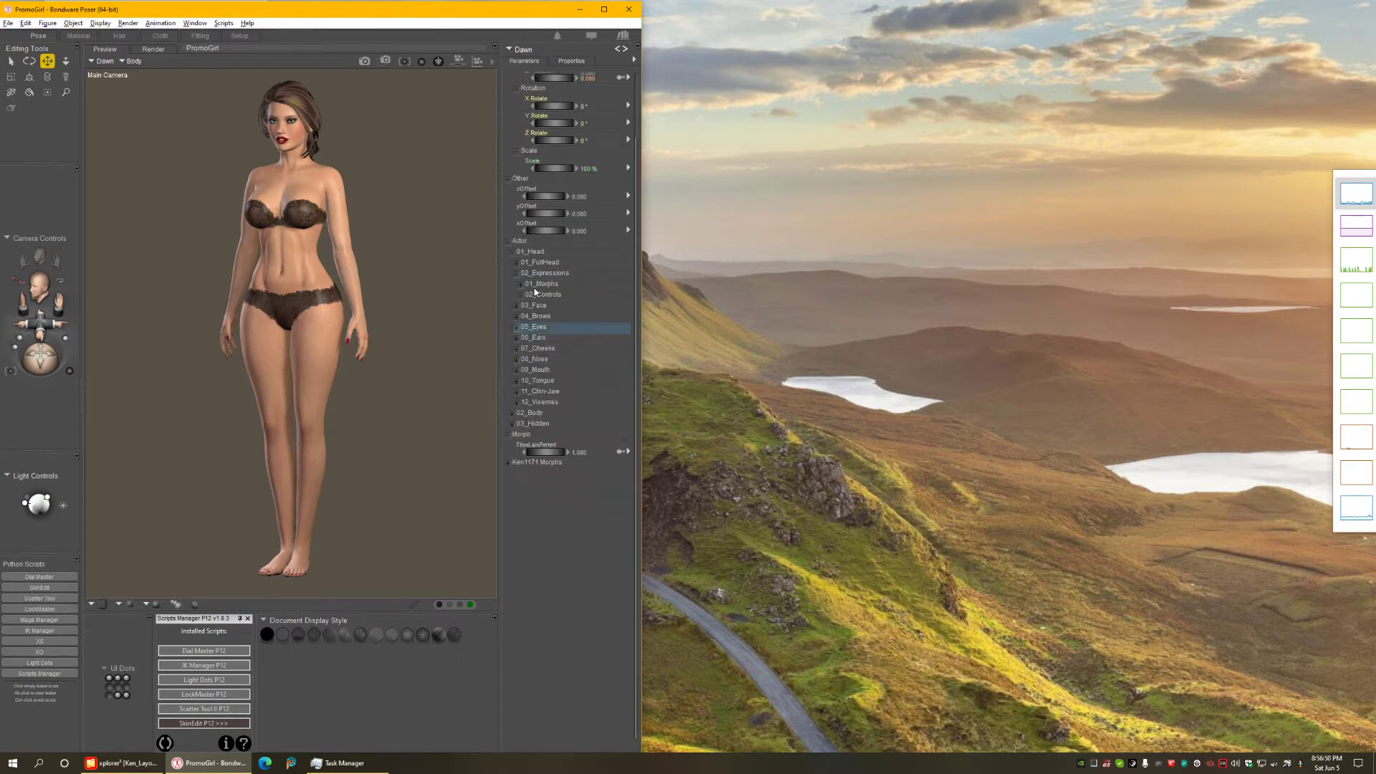
click(512, 253)
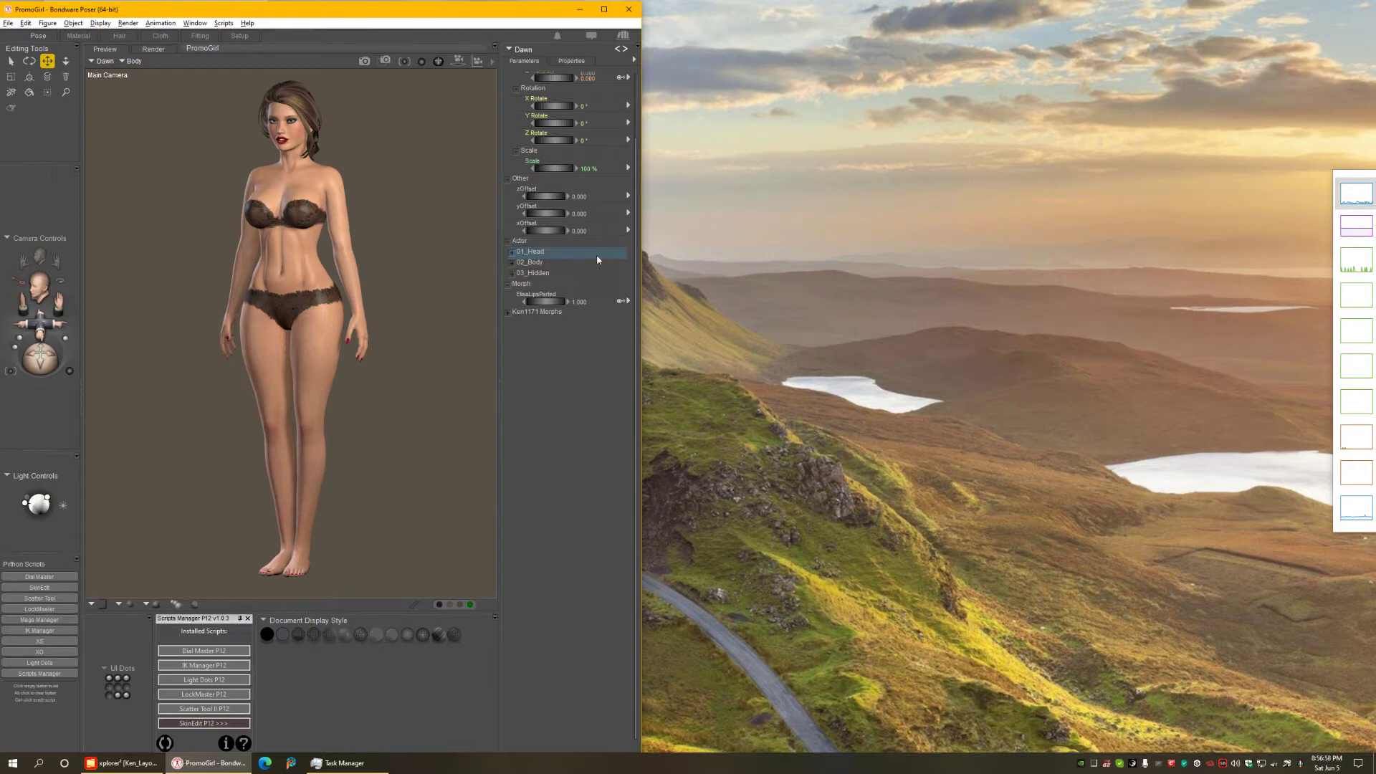
scroll(548, 228, up, 3)
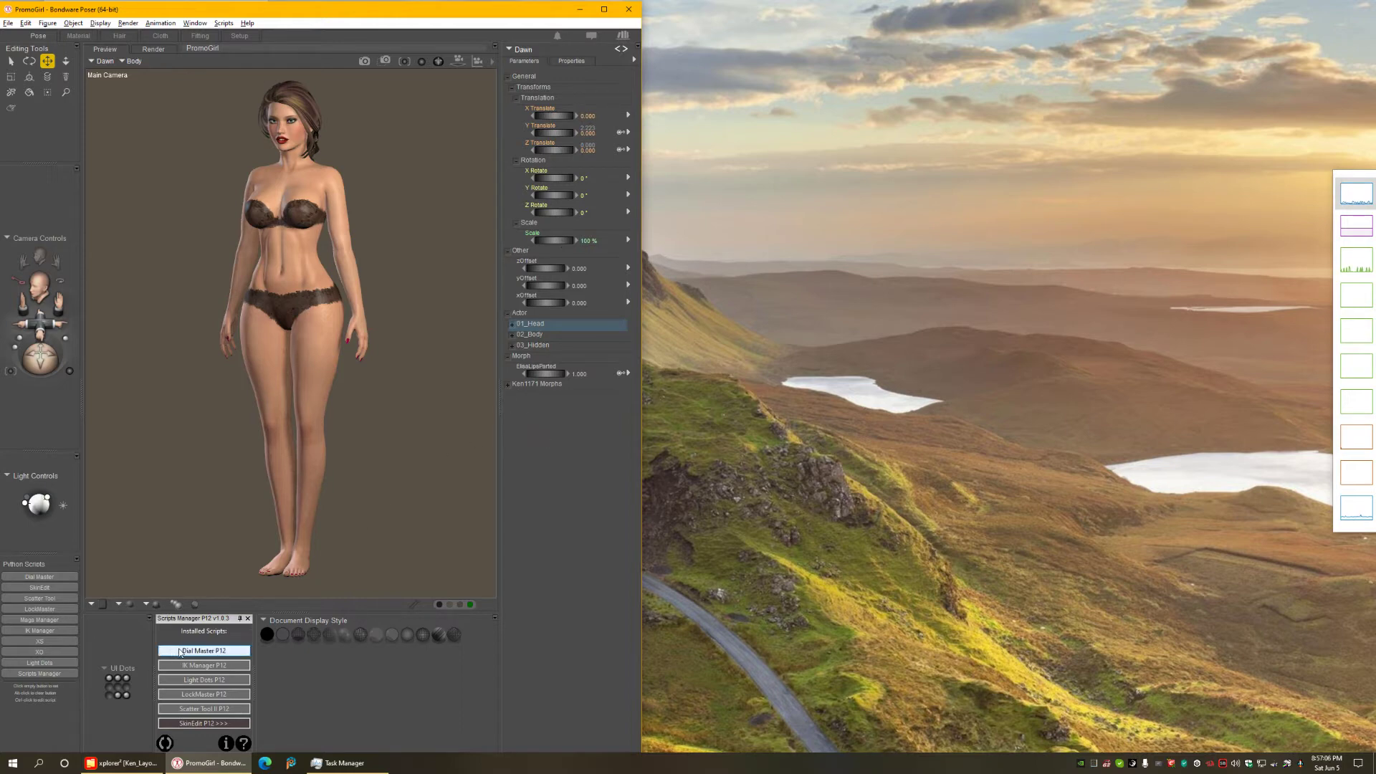
- Open the Dial Master P12 script and raise the body's BodyBulk morph to 0.5
click(203, 651)
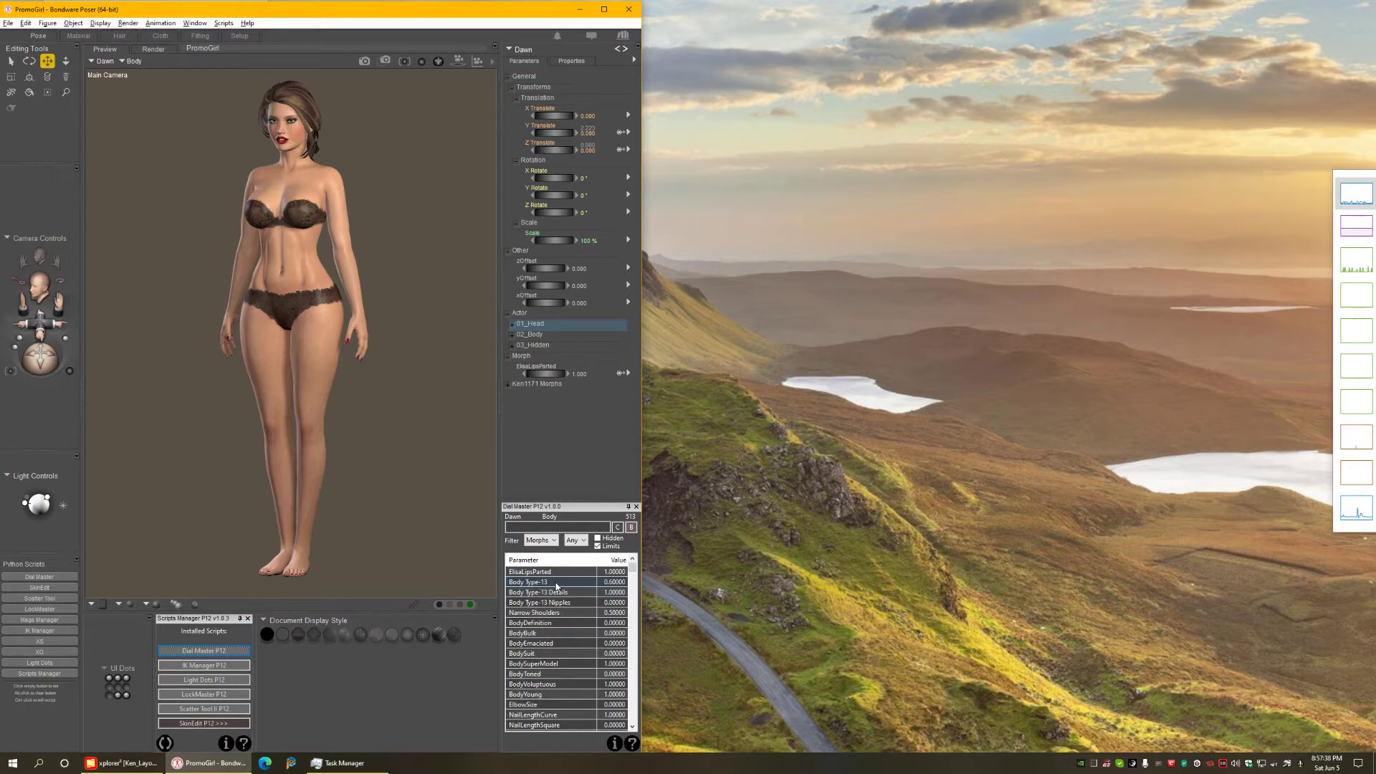
click(532, 634)
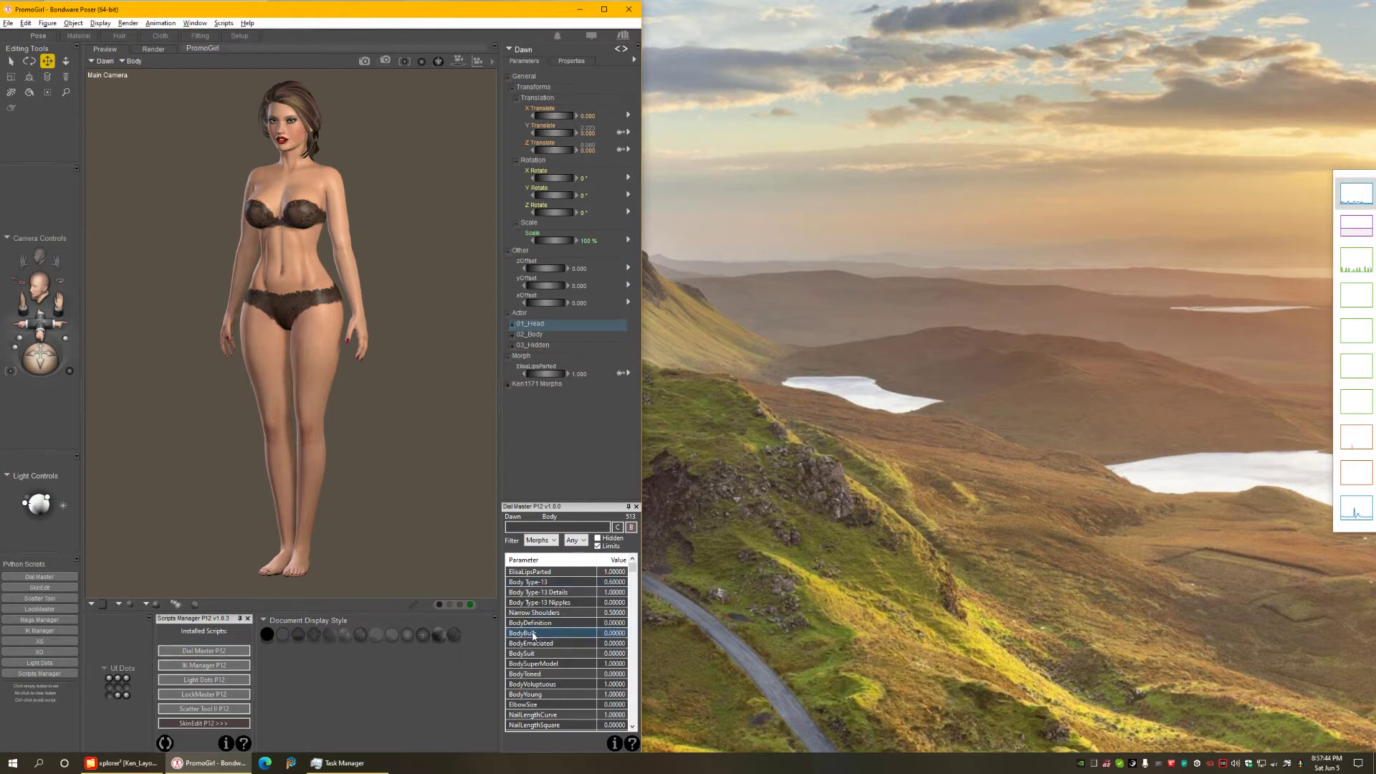
mouse_move(534, 635)
mouse_down()
mouse_move(586, 636)
mouse_move(540, 638)
mouse_move(574, 636)
mouse_move(558, 628)
mouse_up()
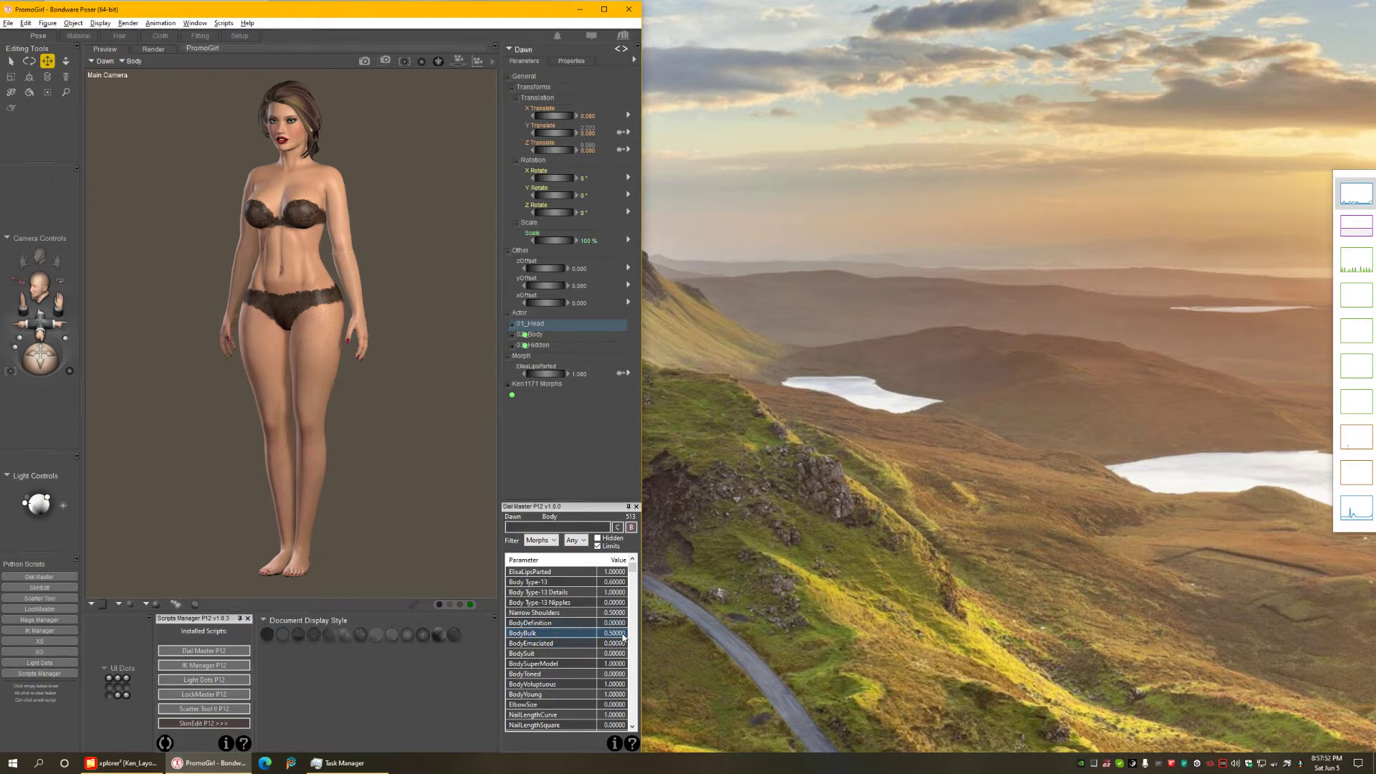
- Vary the BodyBulk morph up and down in Dial Master, ending at 0.3
mouse_move(572, 634)
mouse_down()
mouse_move(590, 635)
mouse_move(546, 636)
mouse_up()
mouse_move(568, 636)
mouse_down()
mouse_move(530, 634)
mouse_move(578, 633)
mouse_up()
click(564, 637)
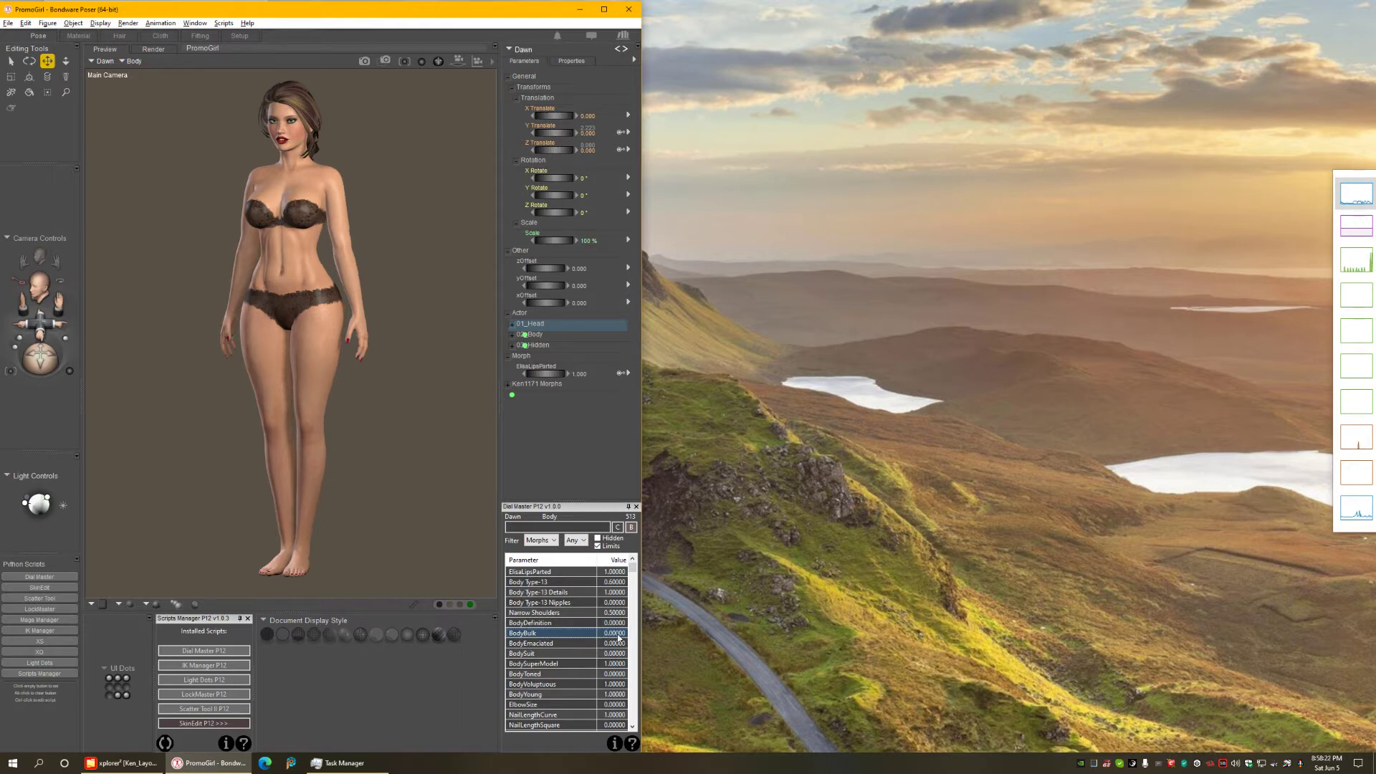
drag(537, 635, 587, 631)
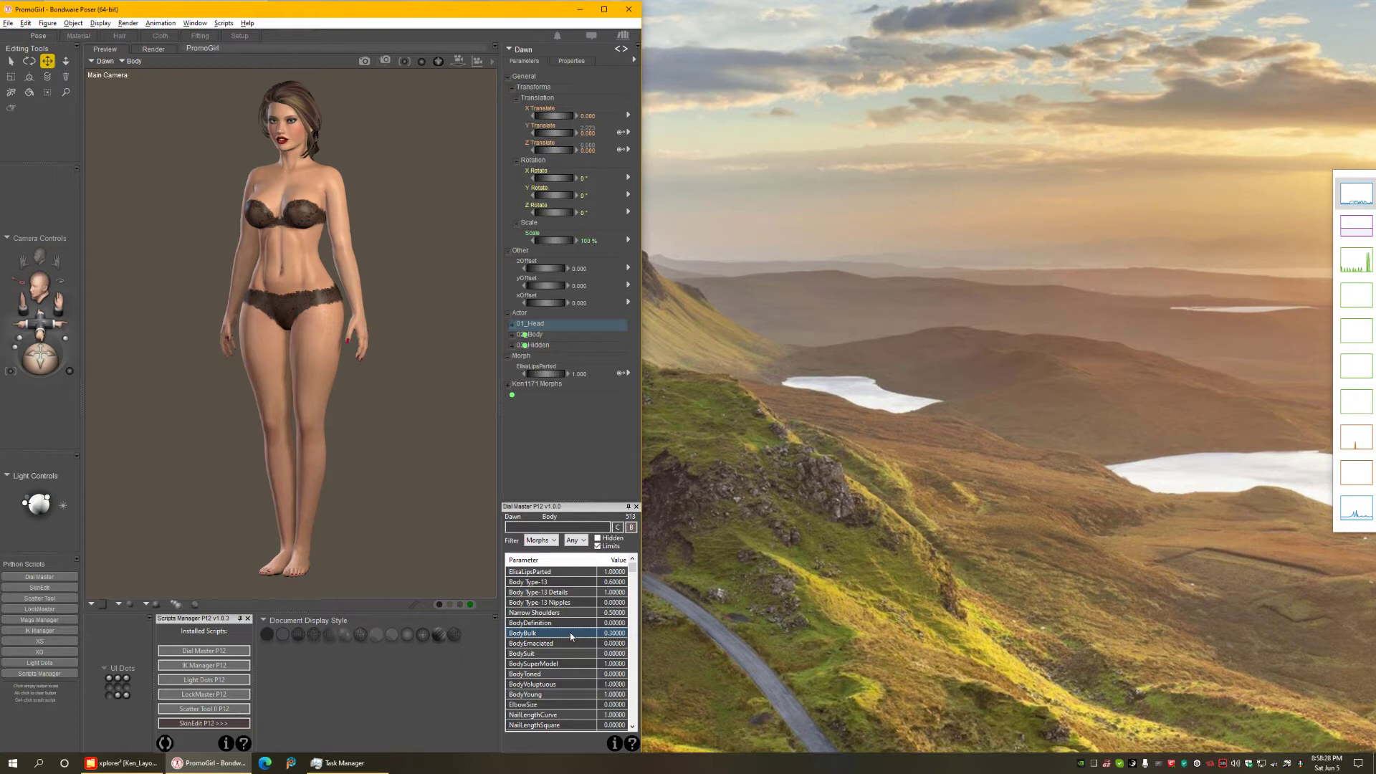
- Set the BodyBulk morph to 1 in Dial Master and flip it to 0 and back to 1
ctrl+click(571, 637)
double_click(555, 635)
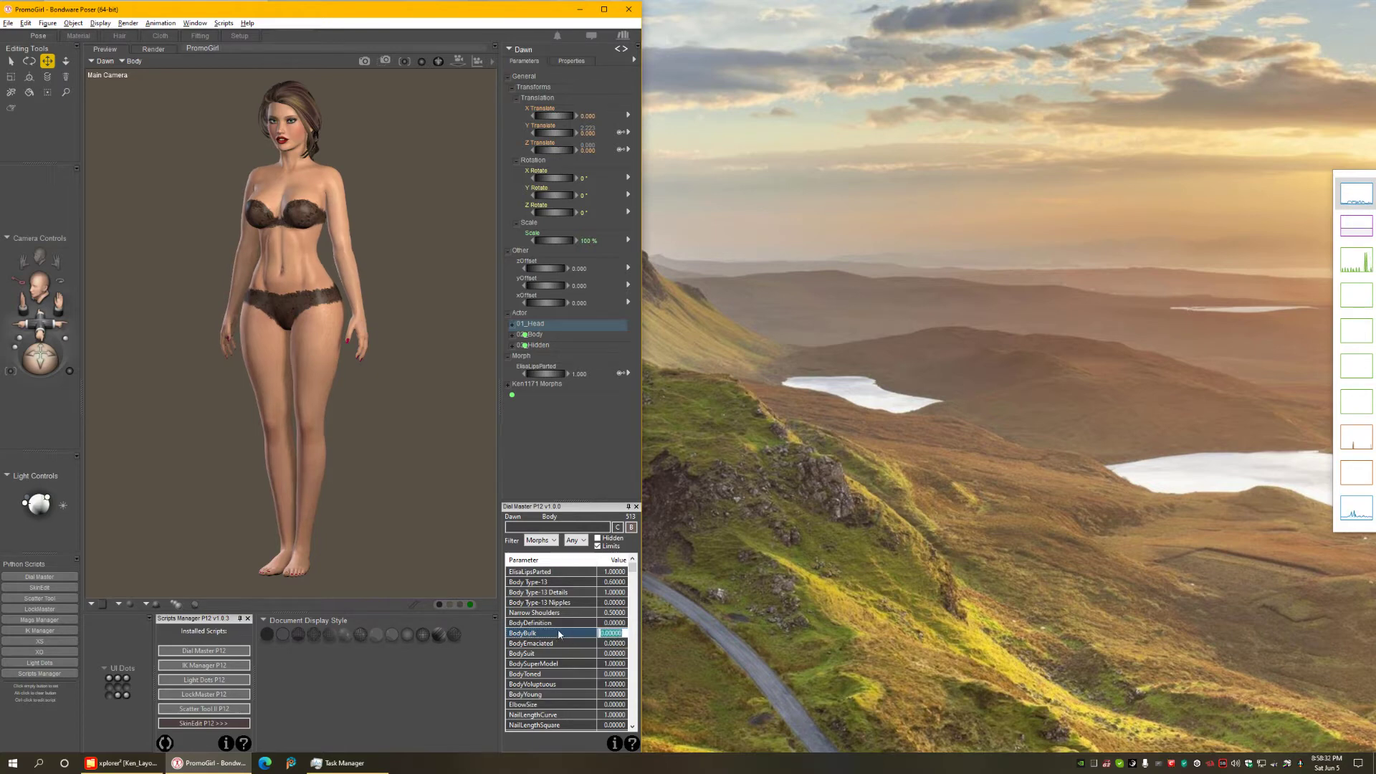
text(1)
key(Return)
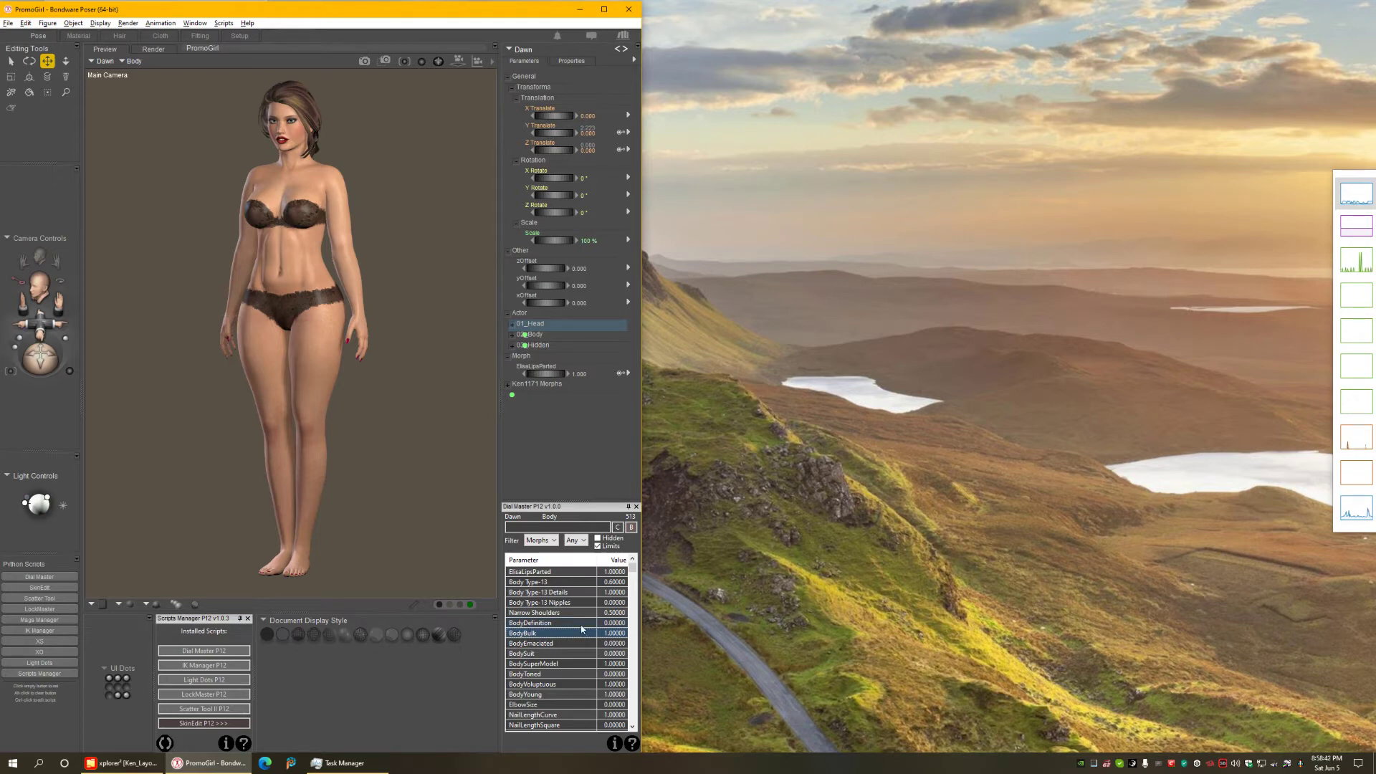
click(568, 636)
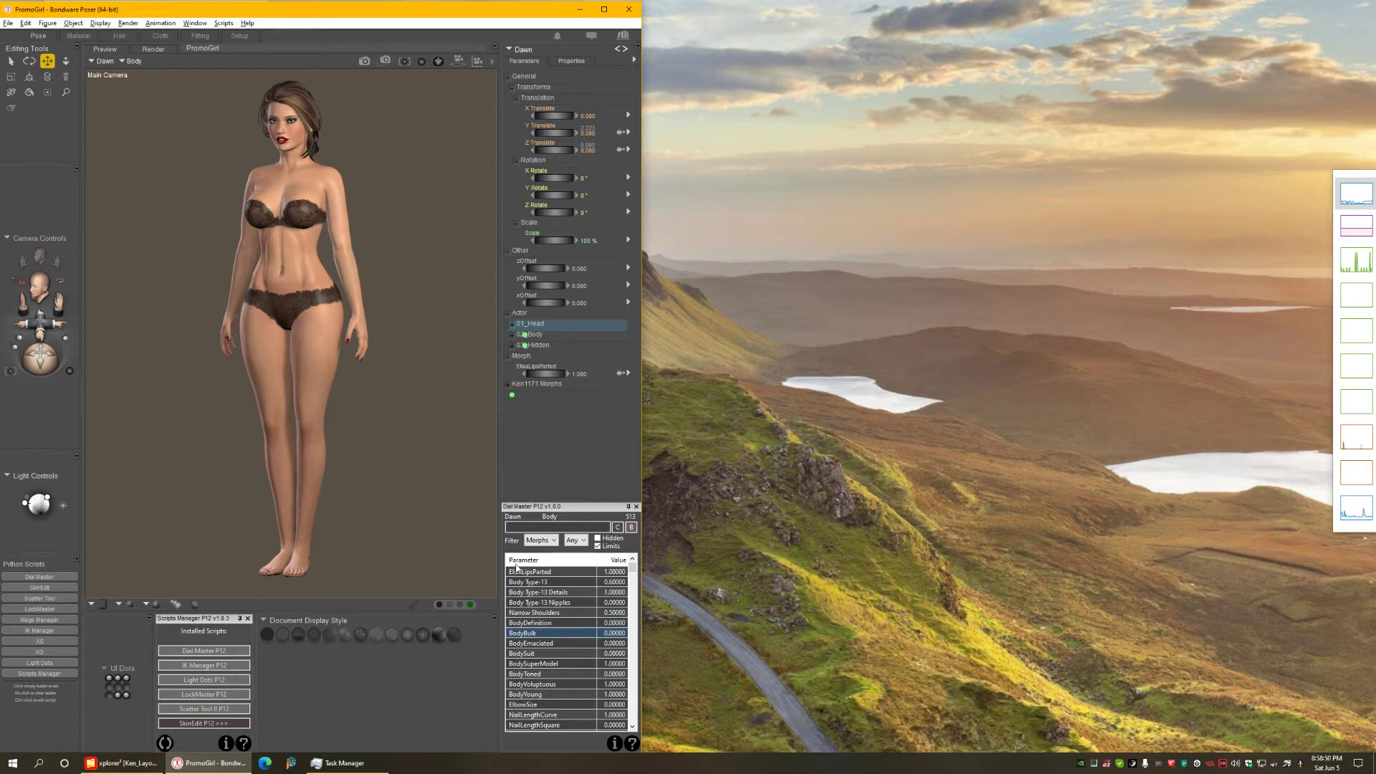
double_click(561, 630)
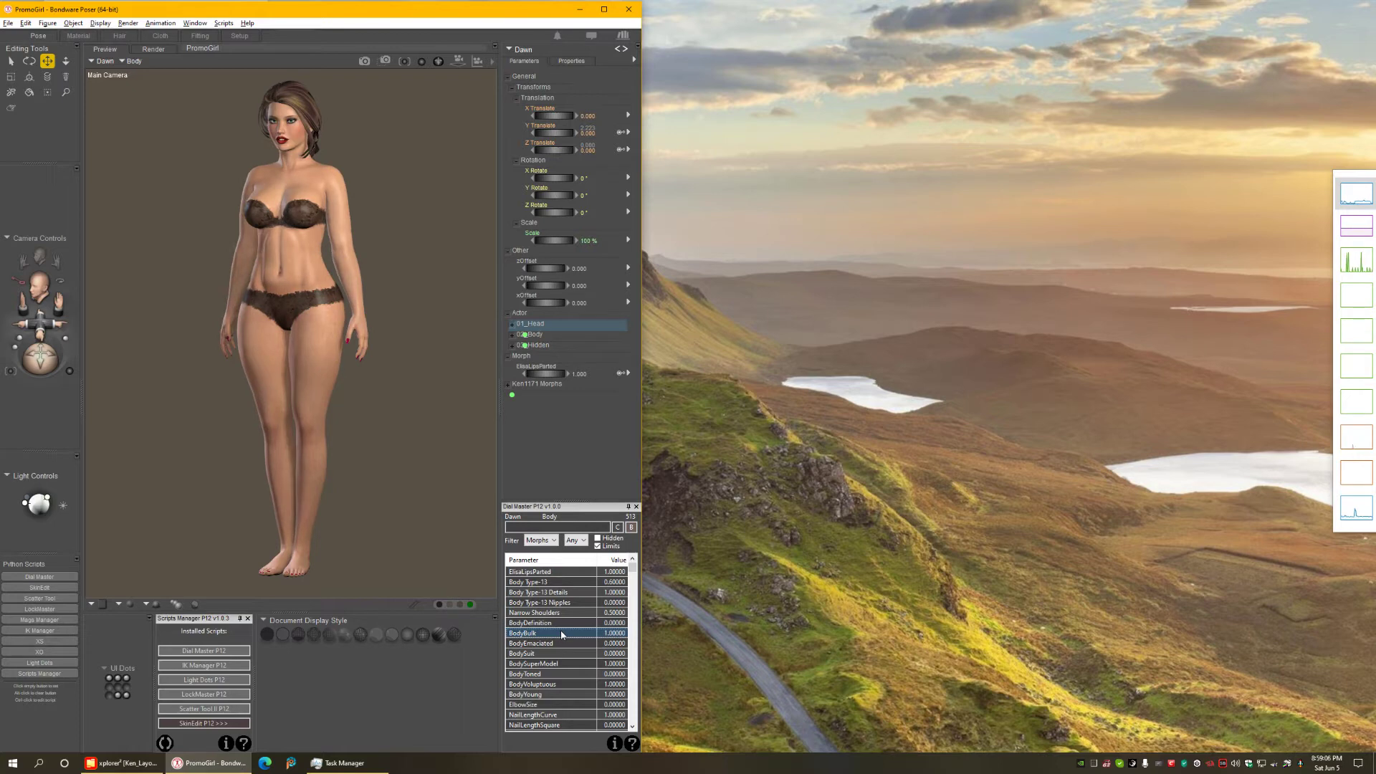
- View the parameter settings of the ElisaLipsParted dial and close them without changes
double_click(525, 369)
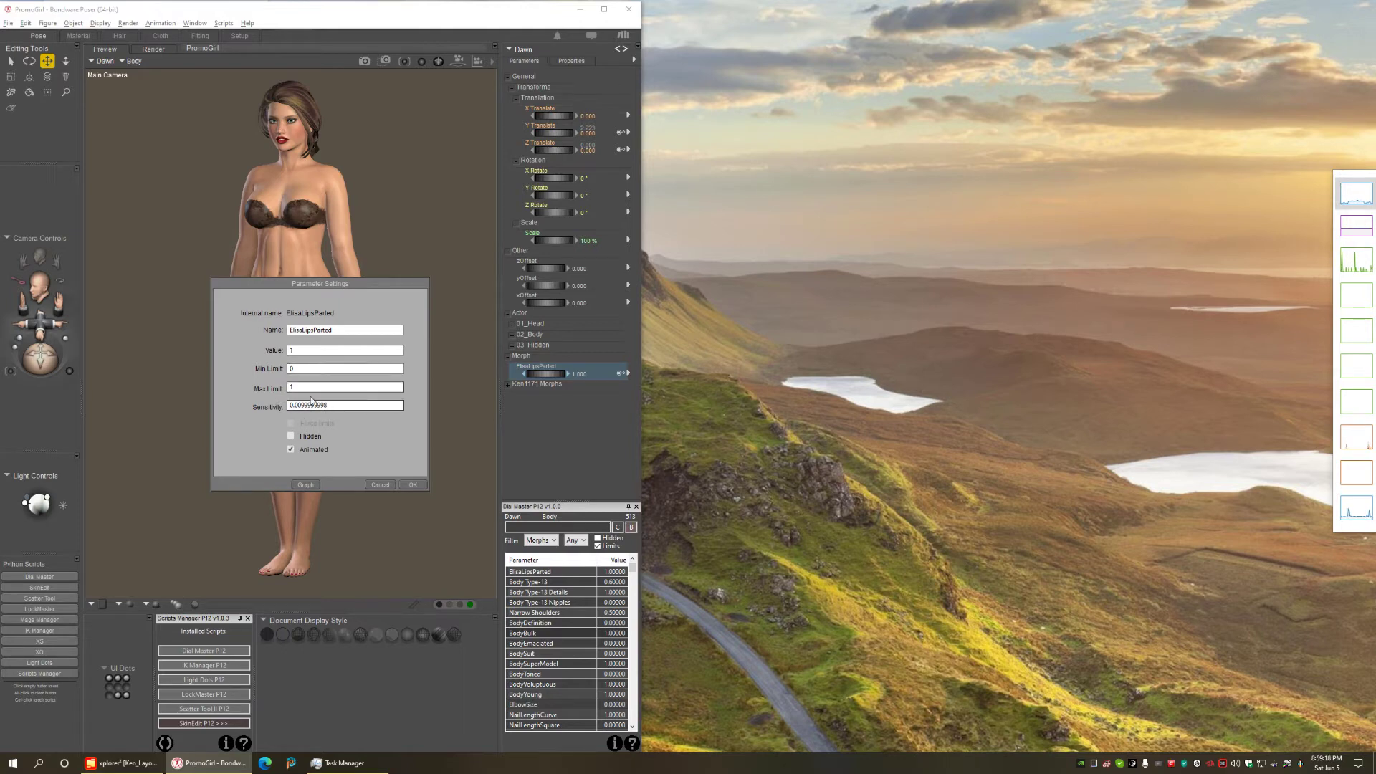
click(334, 333)
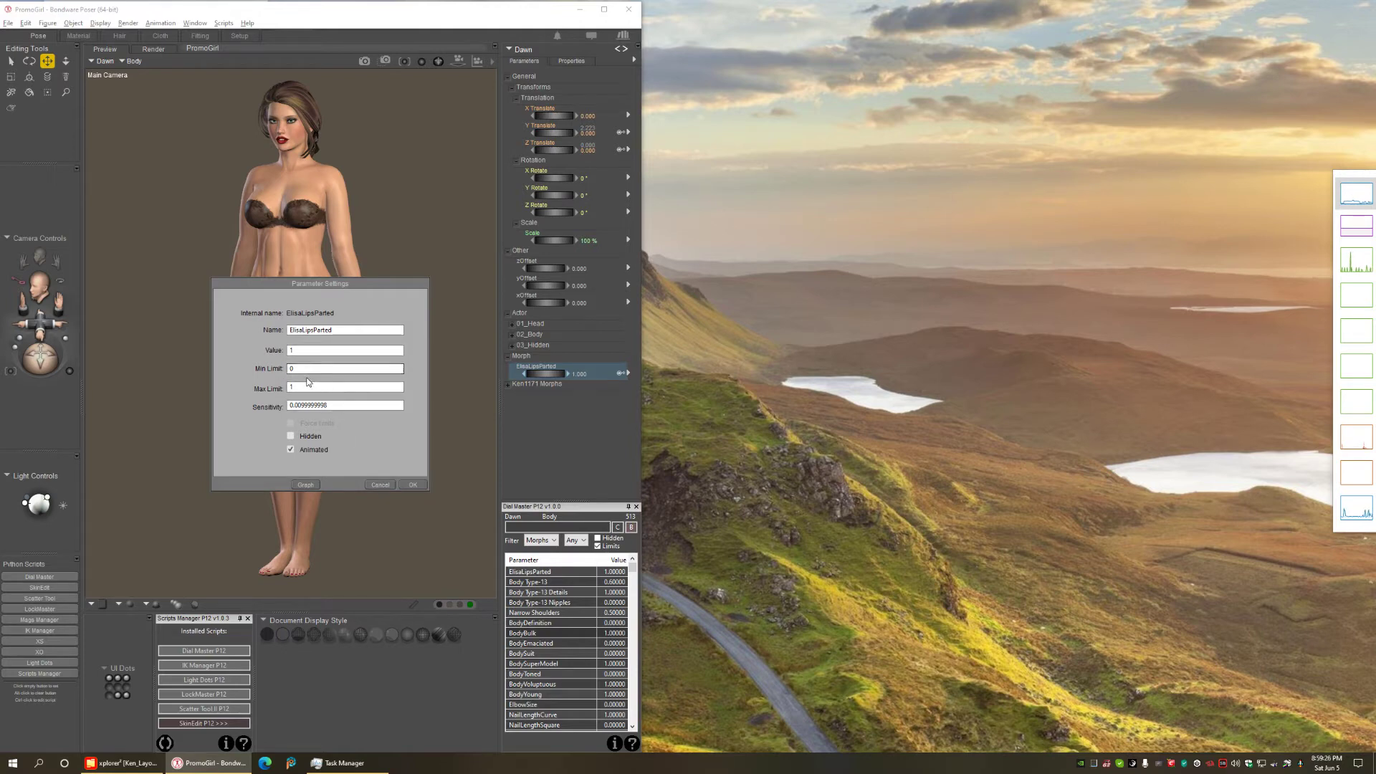
click(379, 485)
- Toggle the BodyBulk morph between its limits of 0 and 1, leaving it at 0
click(552, 634)
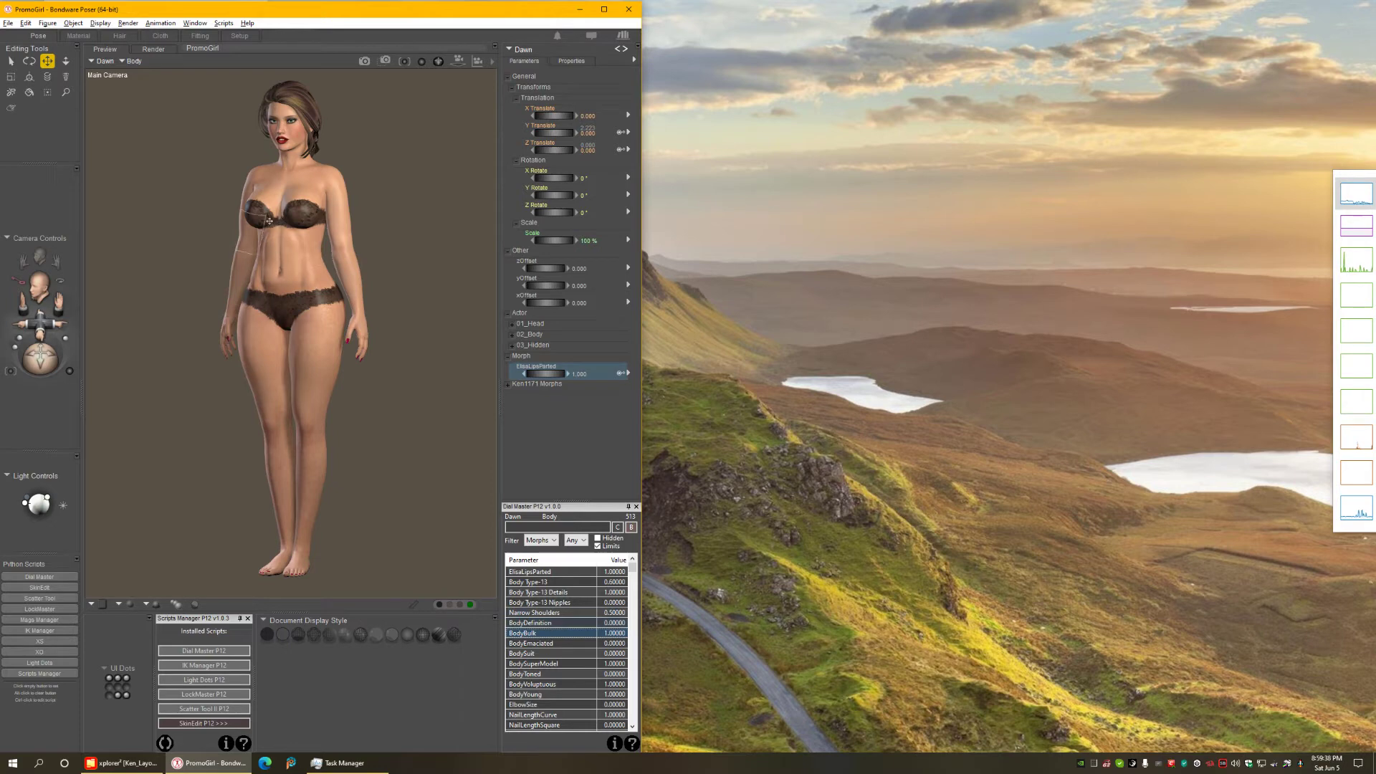
click(554, 636)
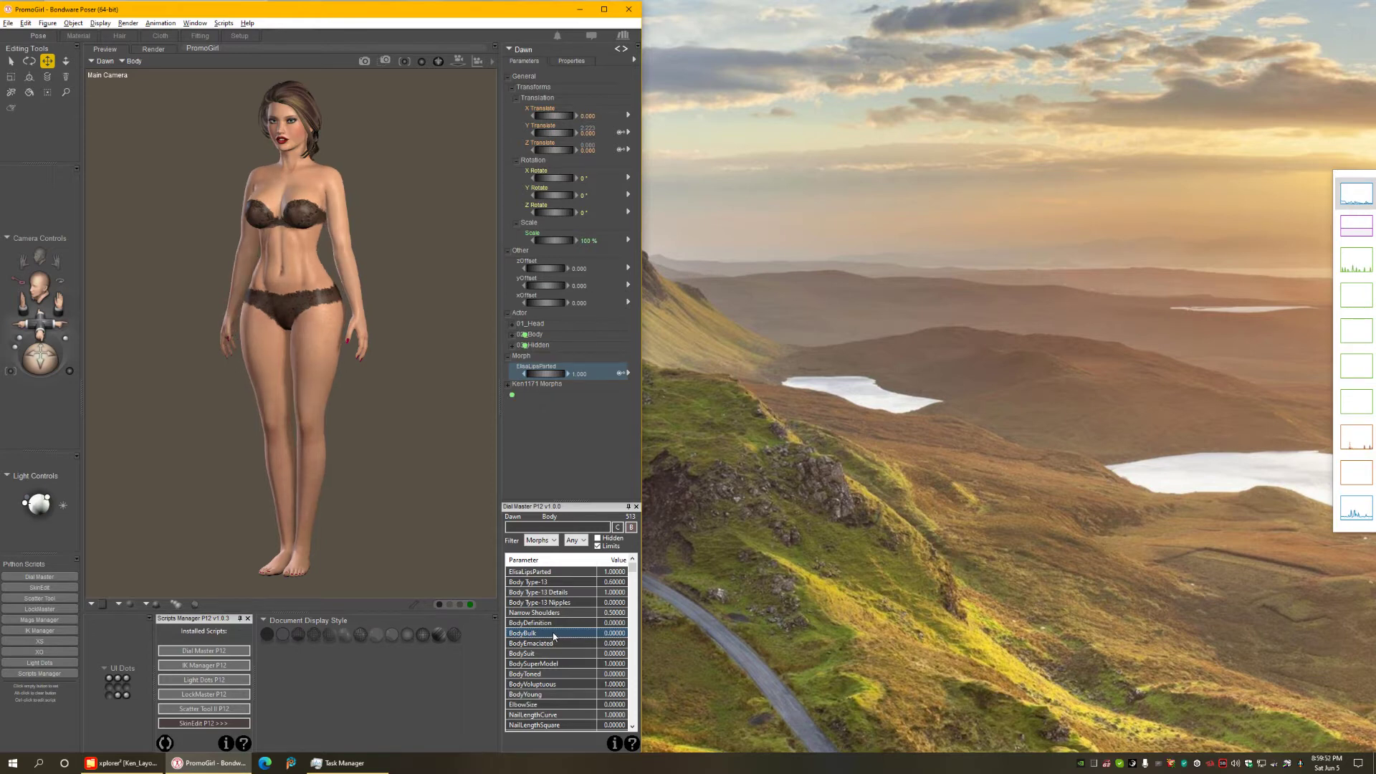
click(554, 636)
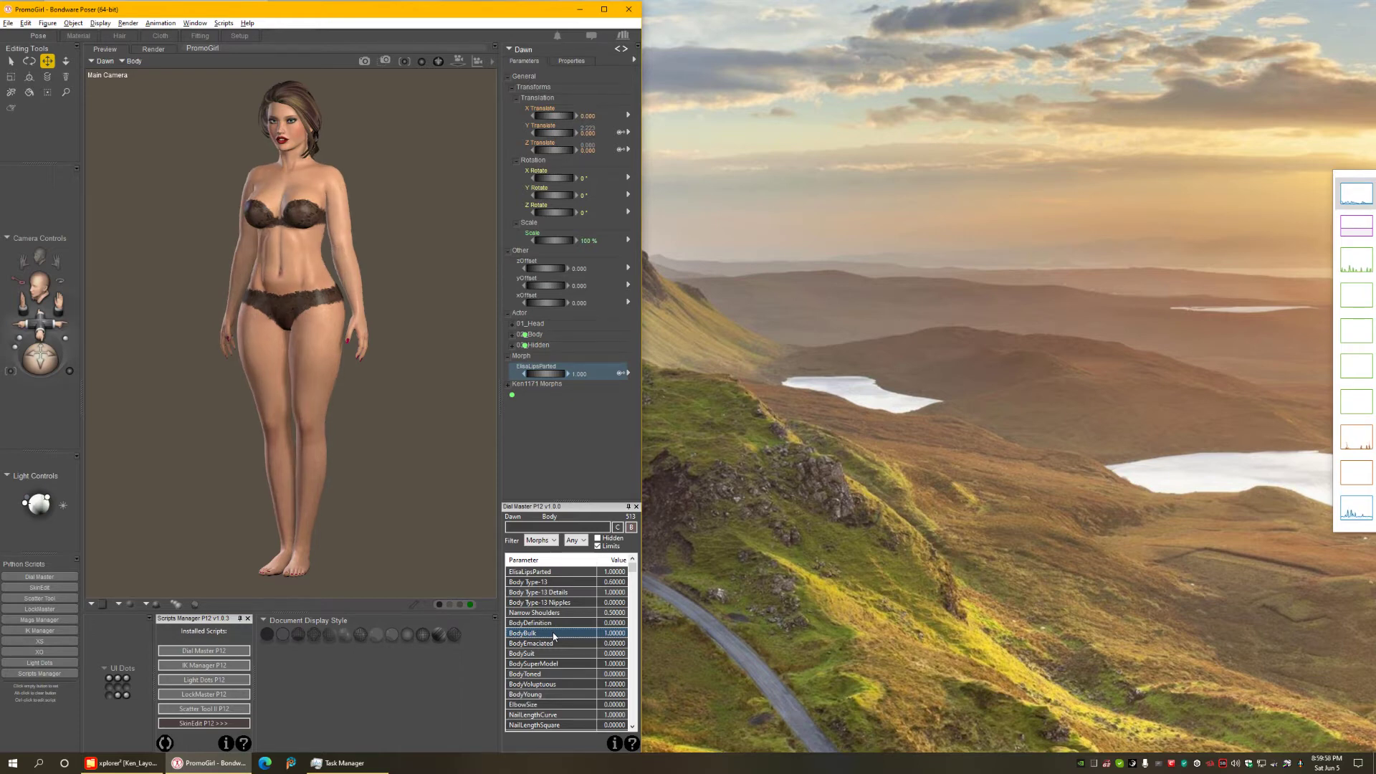
click(554, 636)
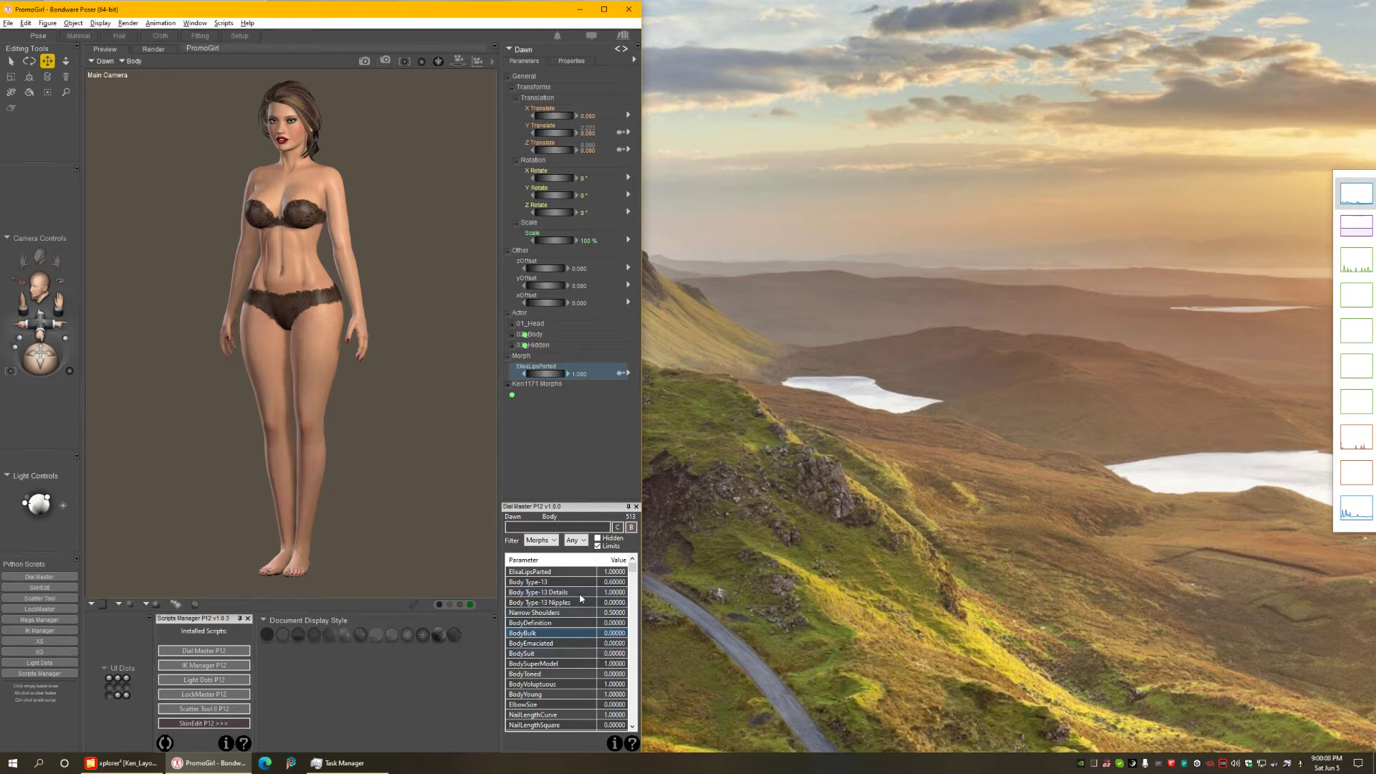
- Set the ElisaLipsParted morph to 0 in Dial Master
click(538, 572)
click(562, 572)
click(558, 572)
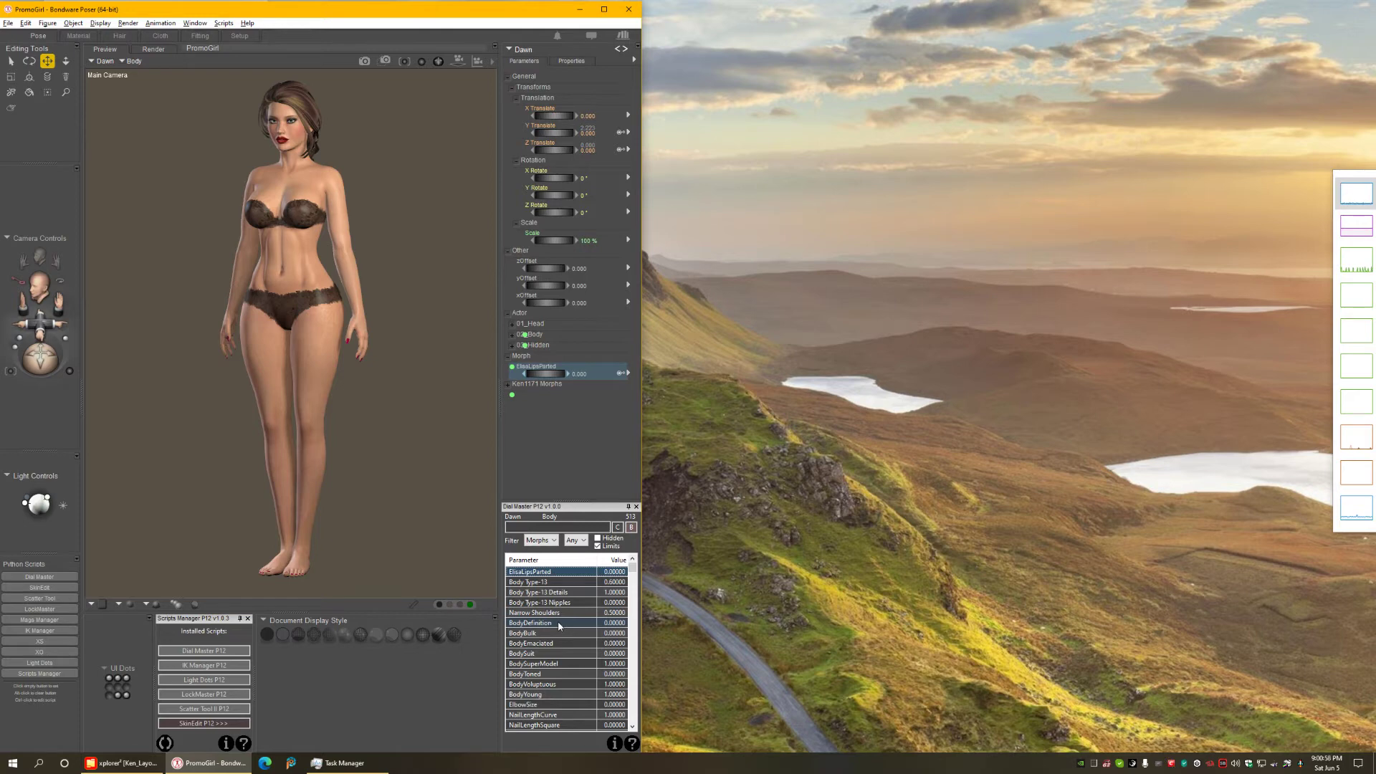
- Select the BodyDefinition and BodyBulk morphs together, set both to 1 and return them to 0
click(560, 625)
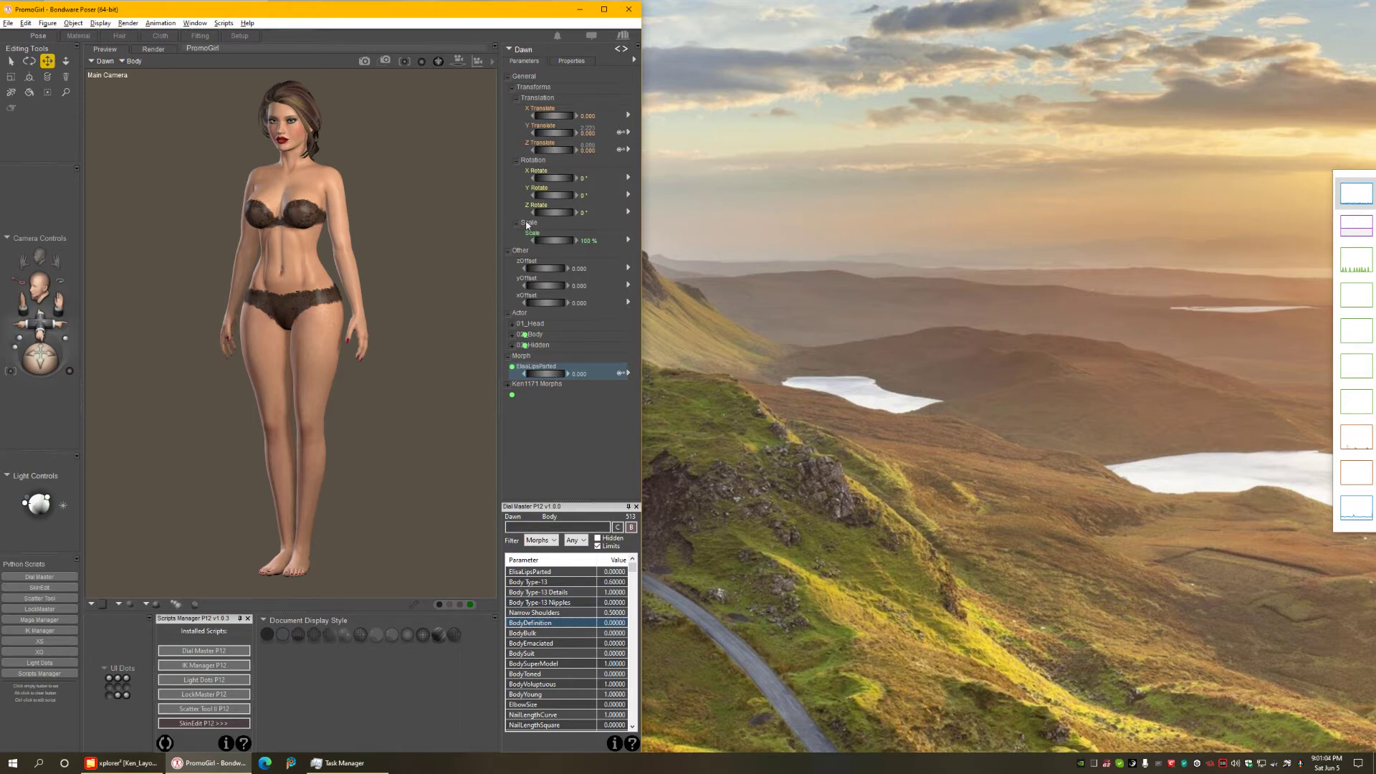
shift+click(548, 634)
click(551, 625)
ctrl+click(546, 634)
ctrl+click(540, 654)
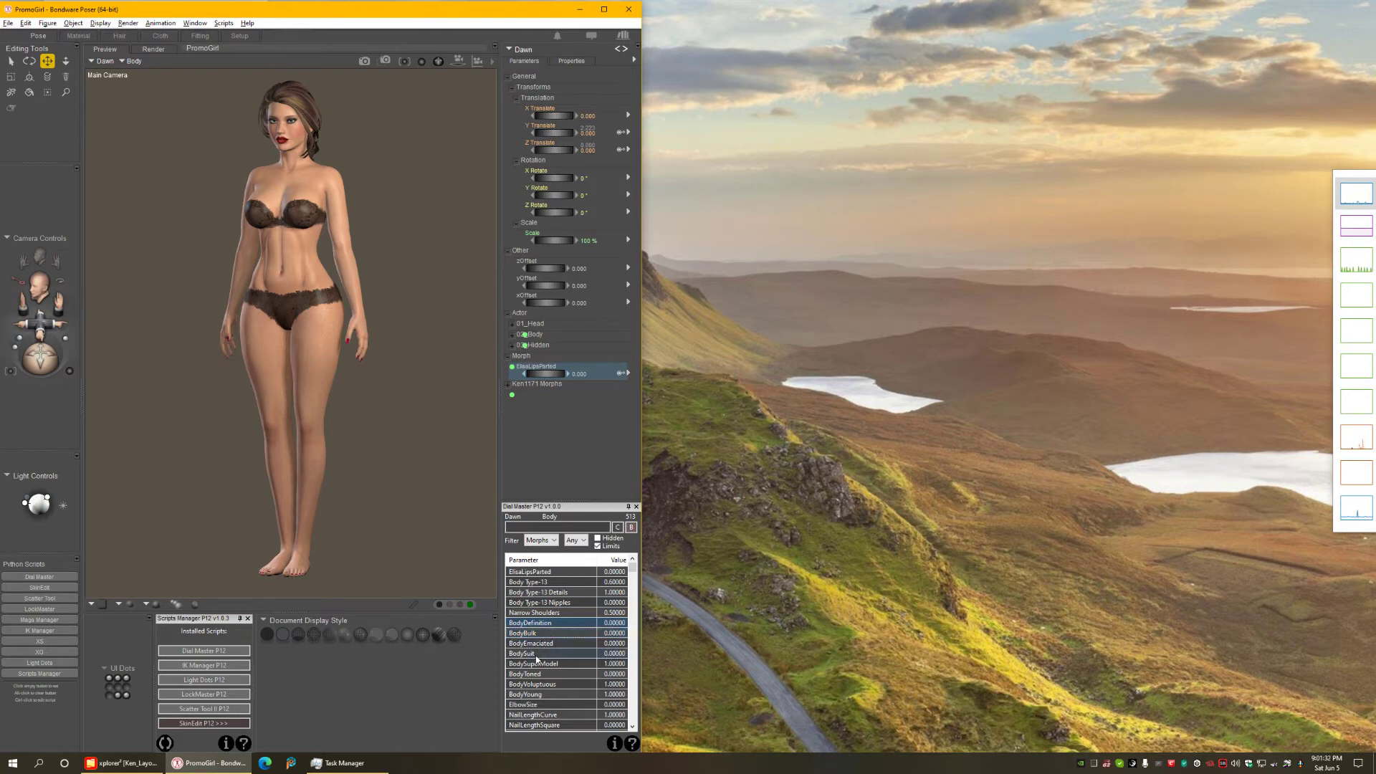
double_click(542, 633)
key(Return)
click(542, 633)
key(1)
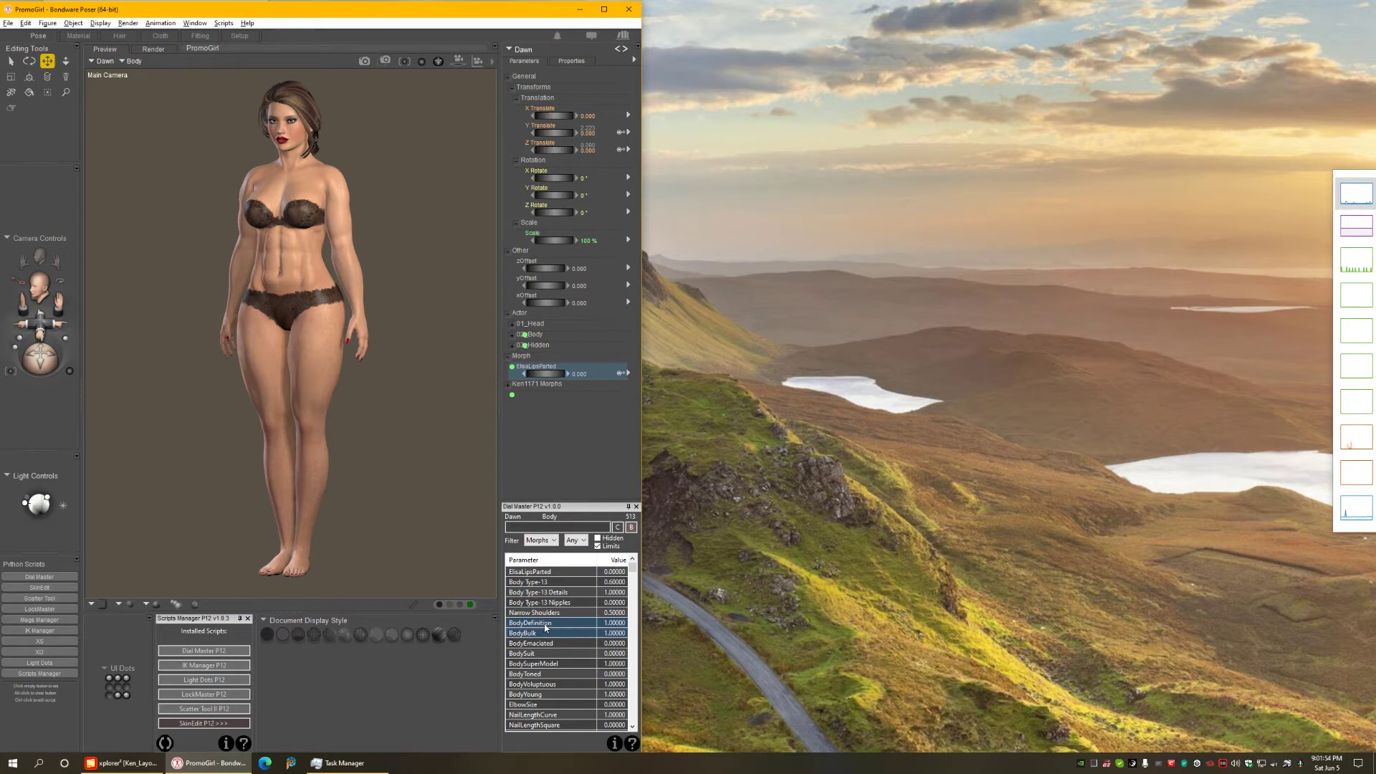
scroll(545, 629, down, 10)
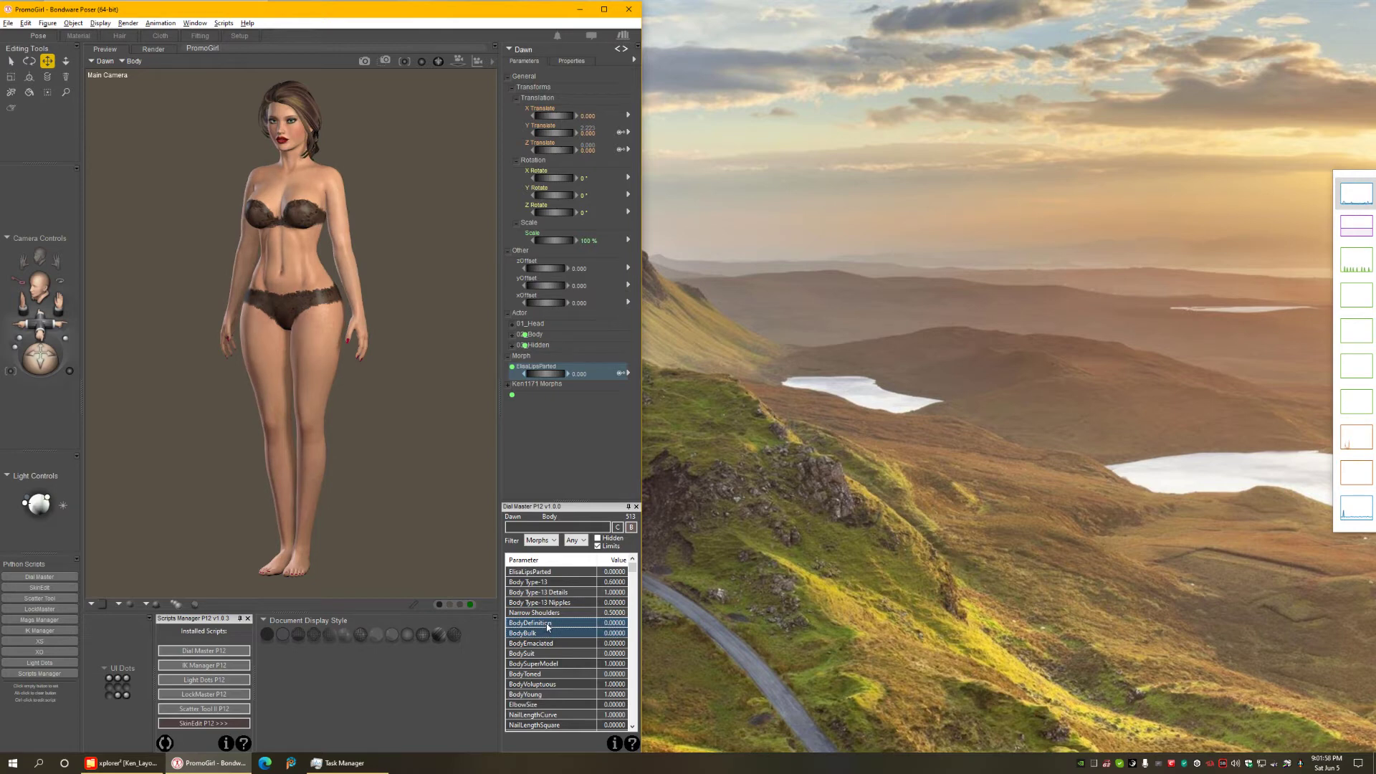
- Switch the view to the left-hand camera and search Dial Master's morphs for "nail"
key(ctrl+bracketleft)
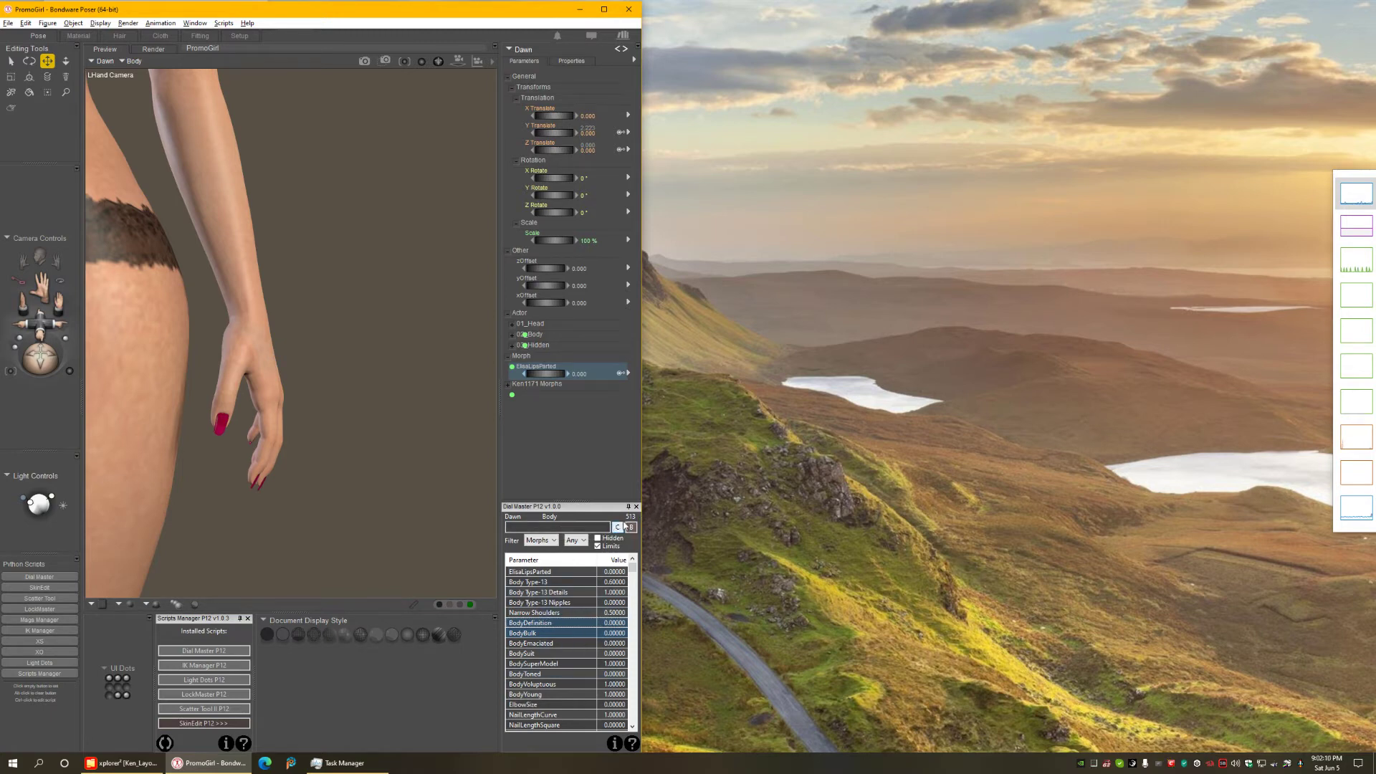
click(557, 527)
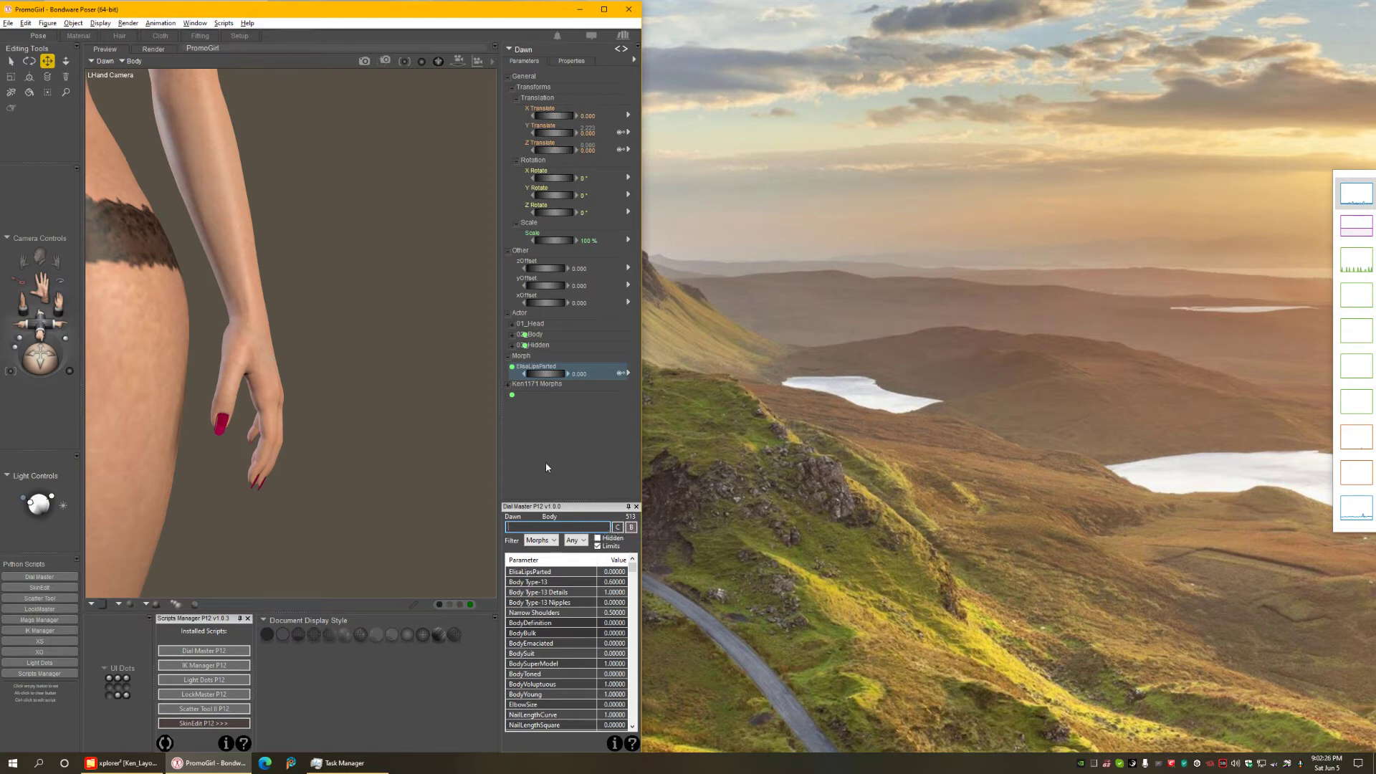
text(nail)
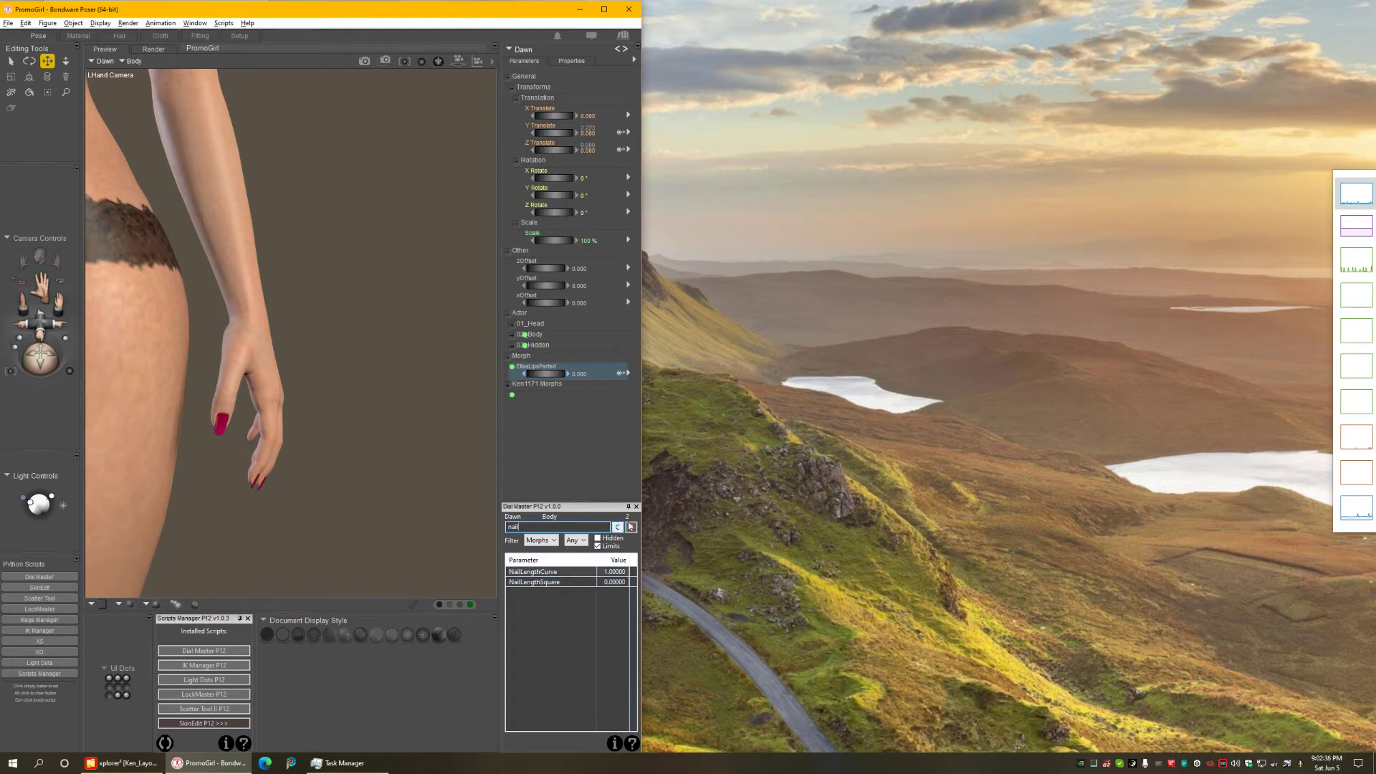
- Try out the NailLengthCurve and NailLengthSquare morphs separately and together, leaving them at 1 and 0
click(557, 572)
click(564, 583)
click(552, 572)
drag(542, 575, 649, 573)
shift+click(555, 582)
drag(552, 575, 623, 574)
click(566, 582)
double_click(567, 583)
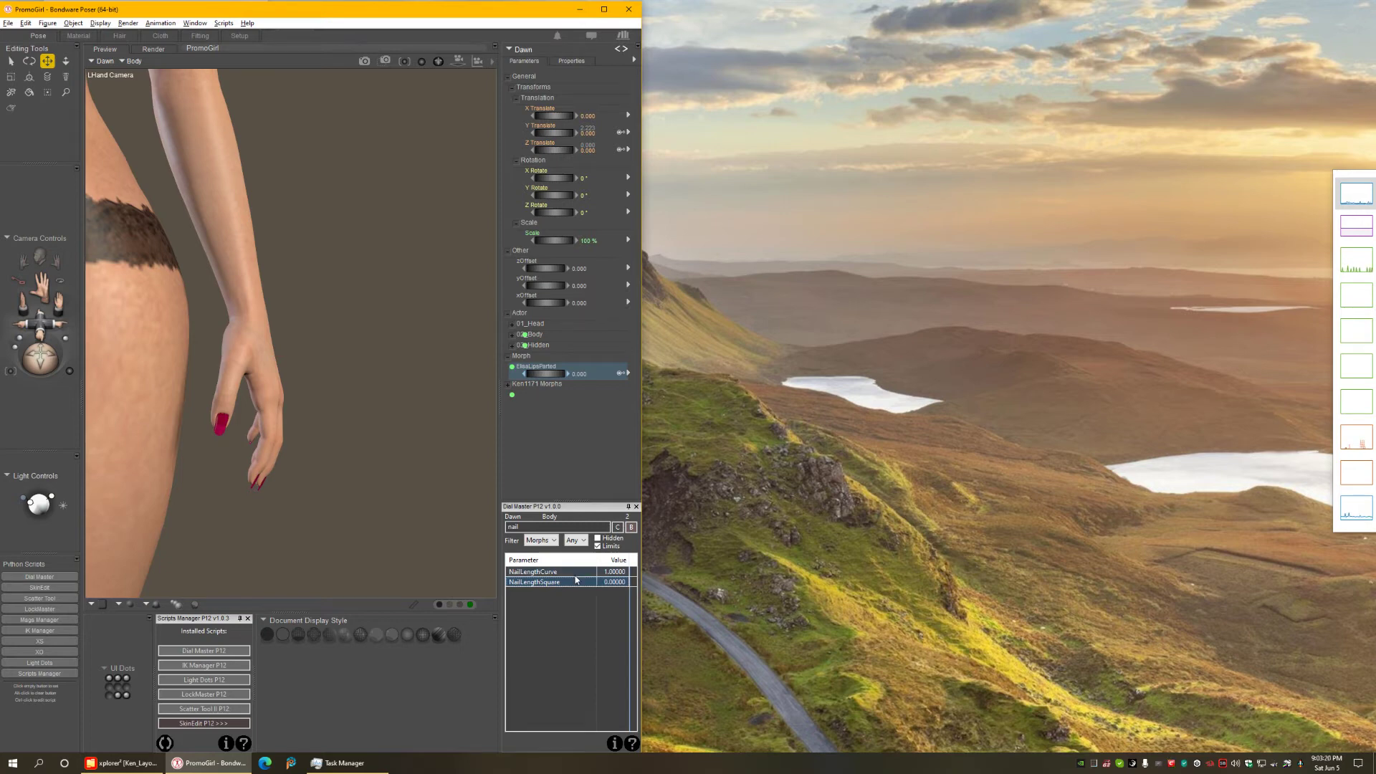
- Switch to the face camera, search the morphs for "lip" and clear the search again
key(ctrl+equal)
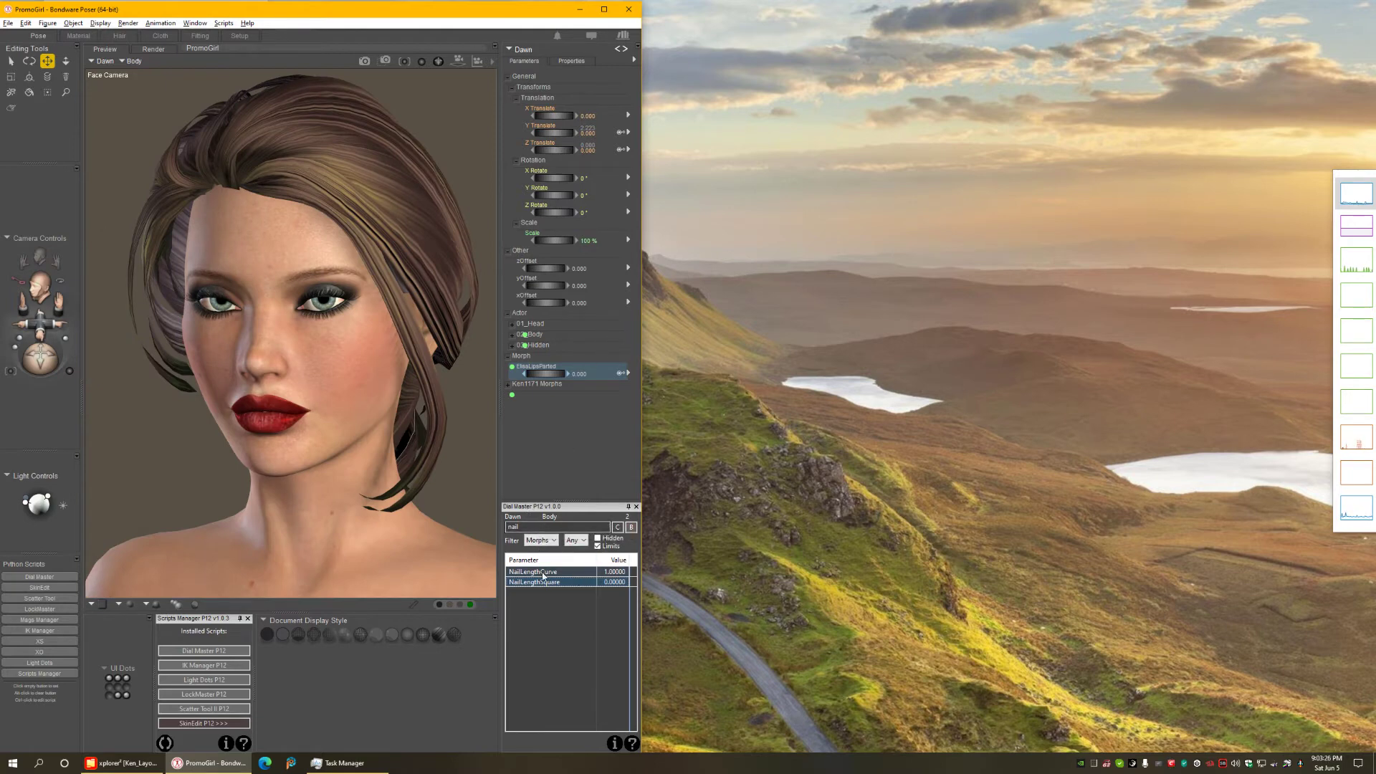
click(581, 627)
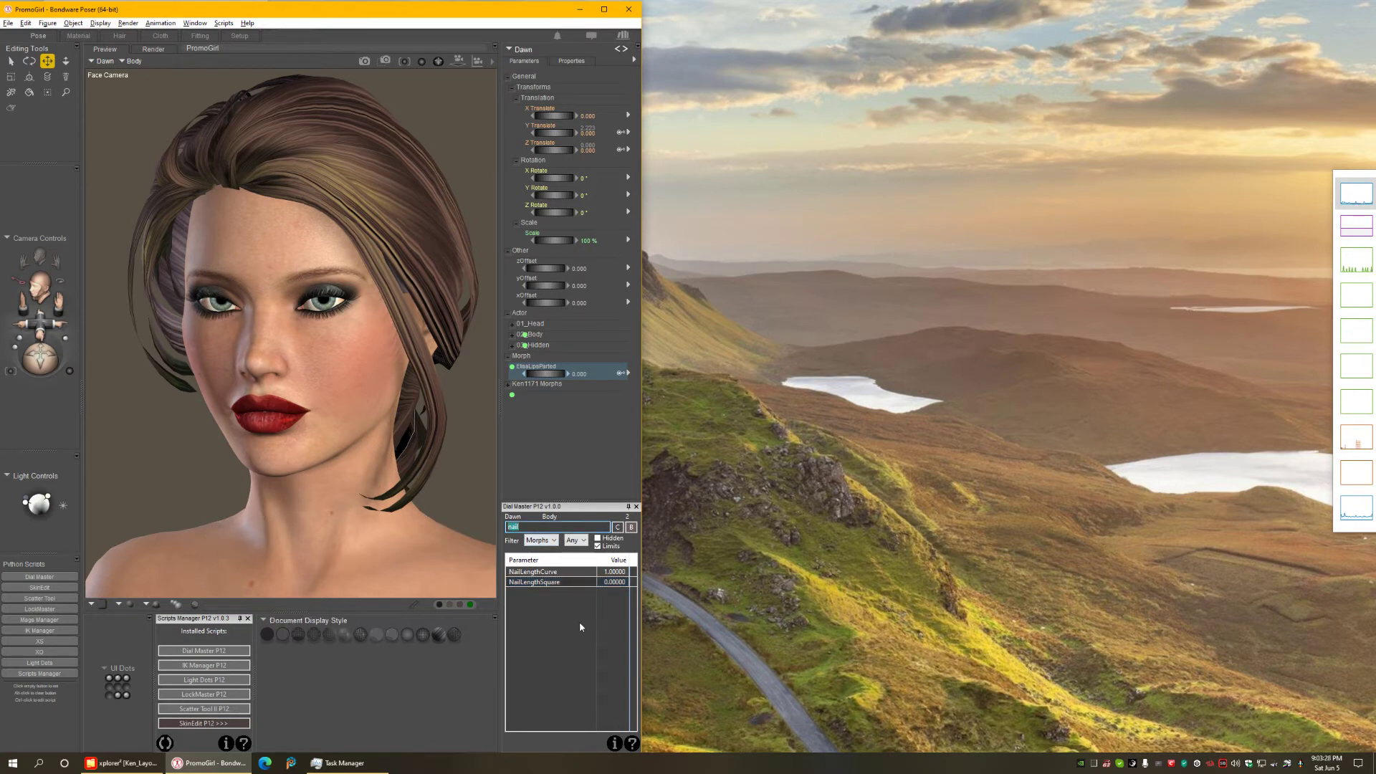
text(lip)
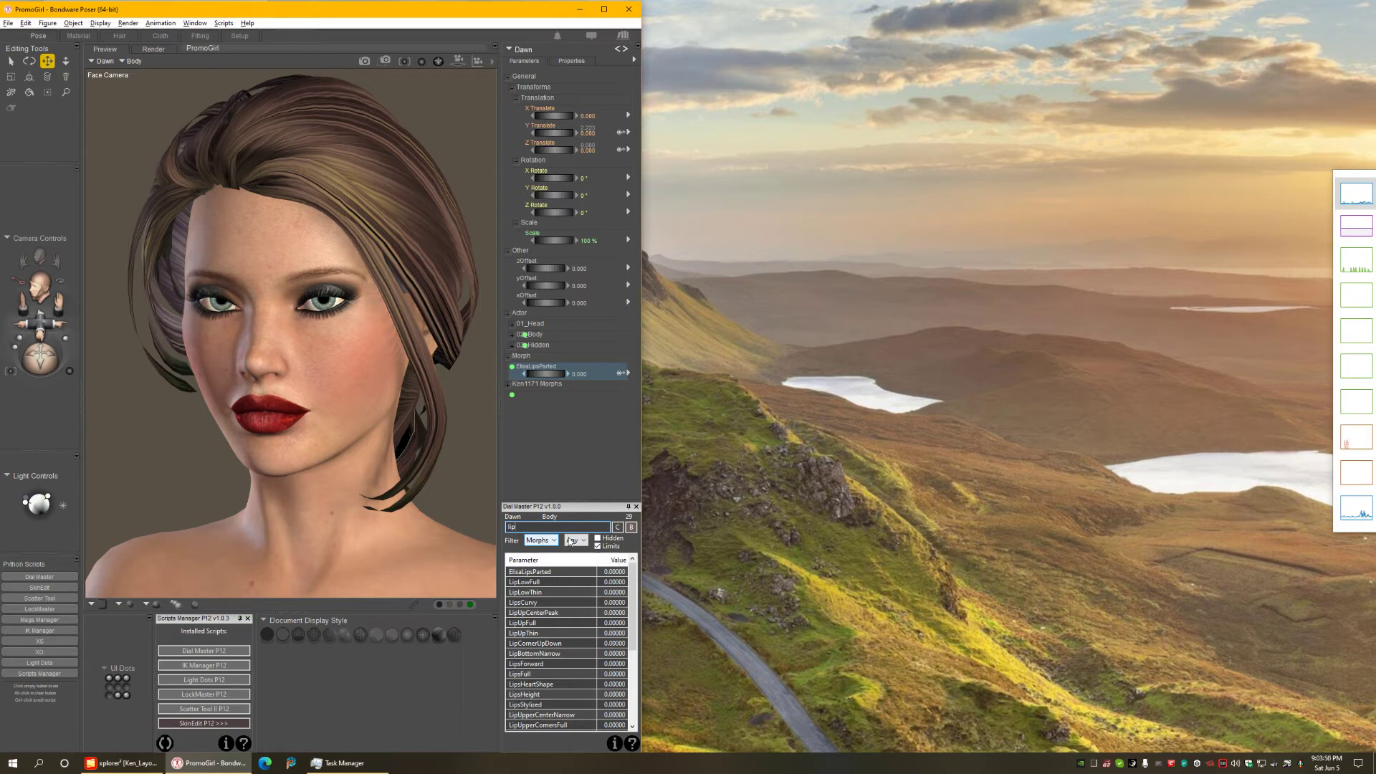
click(619, 527)
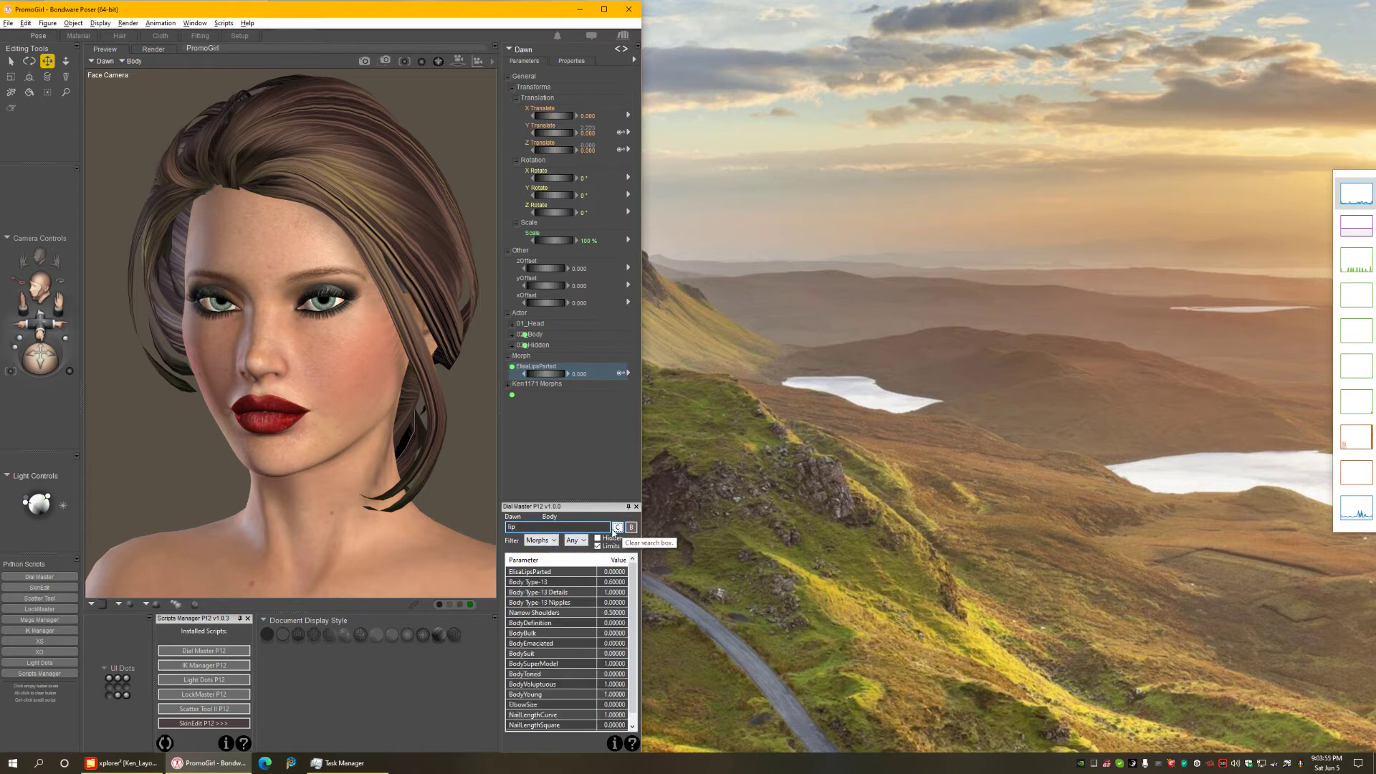
- Set Dial Master's parameter type filter to All and after that to XYZ
click(538, 540)
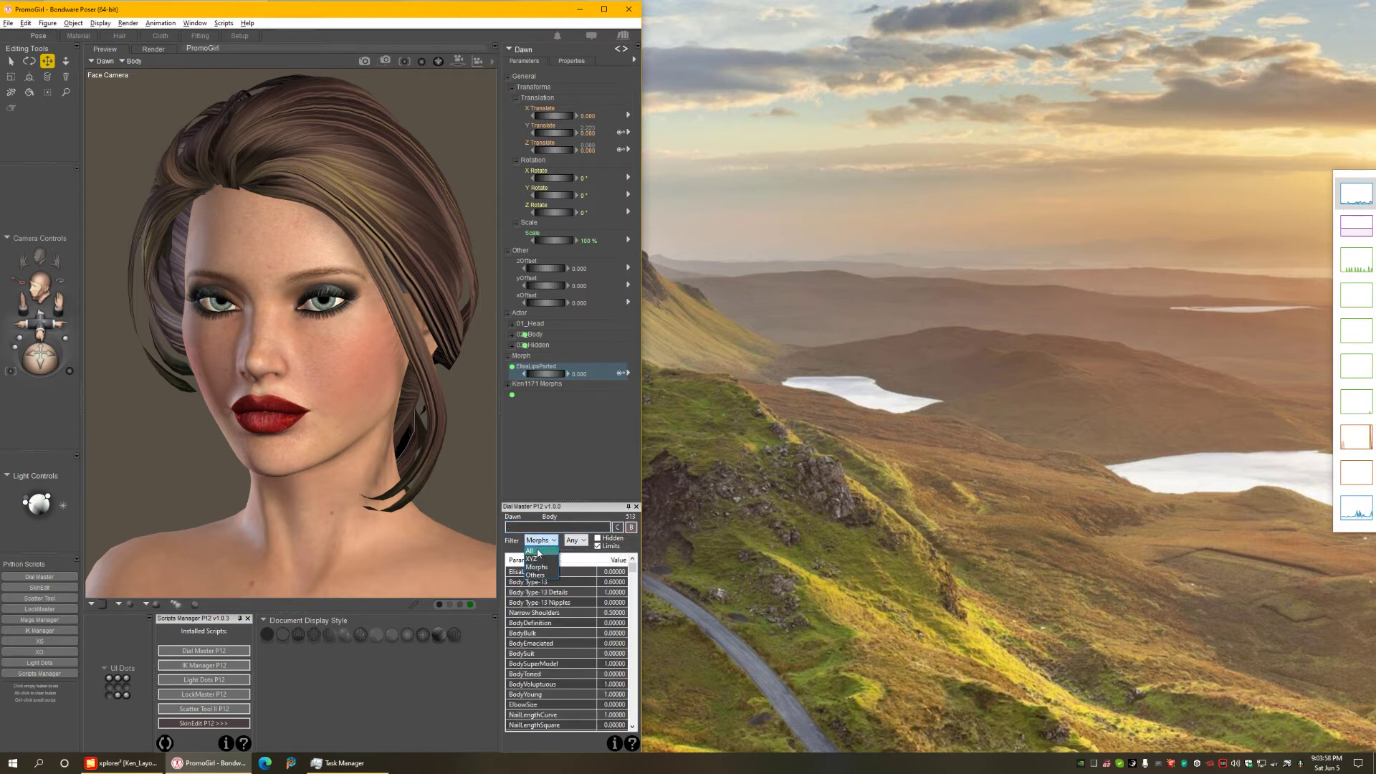
click(541, 552)
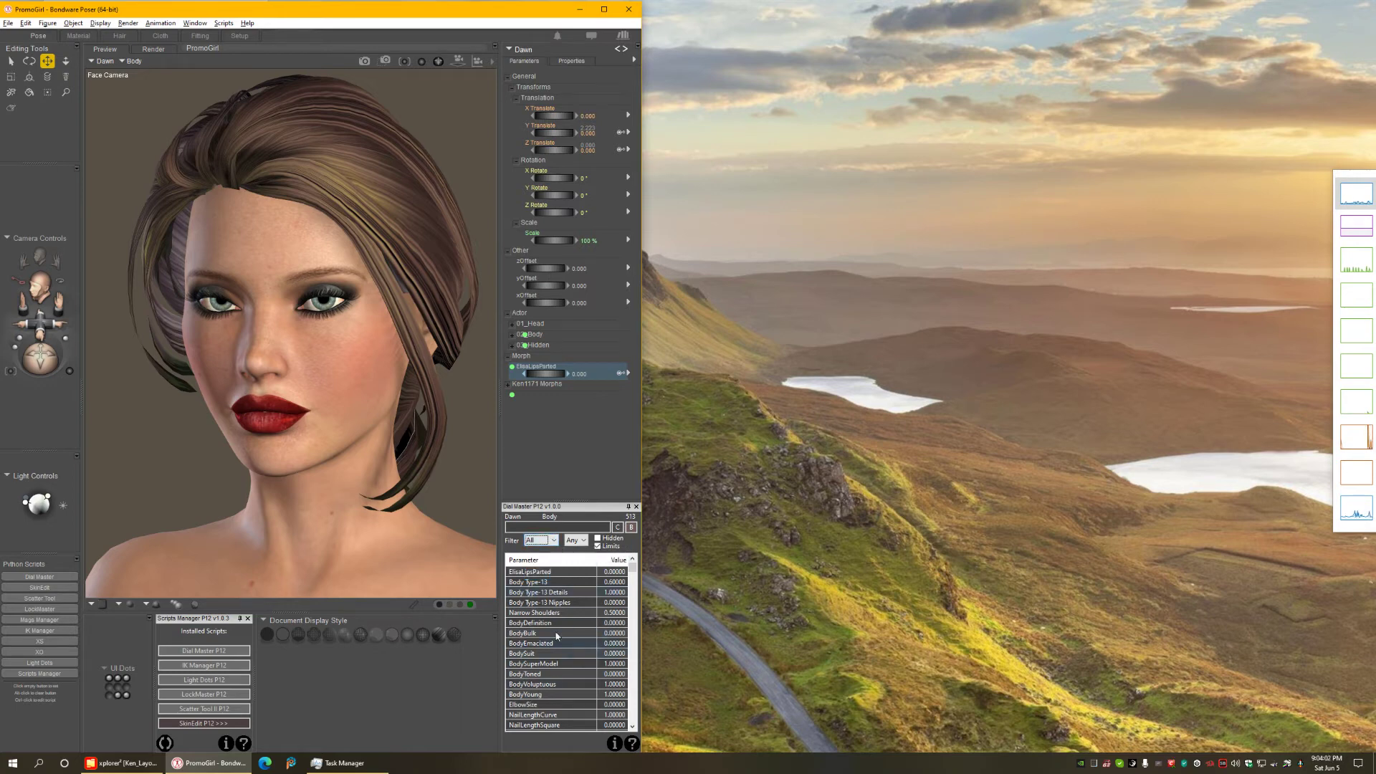
click(547, 541)
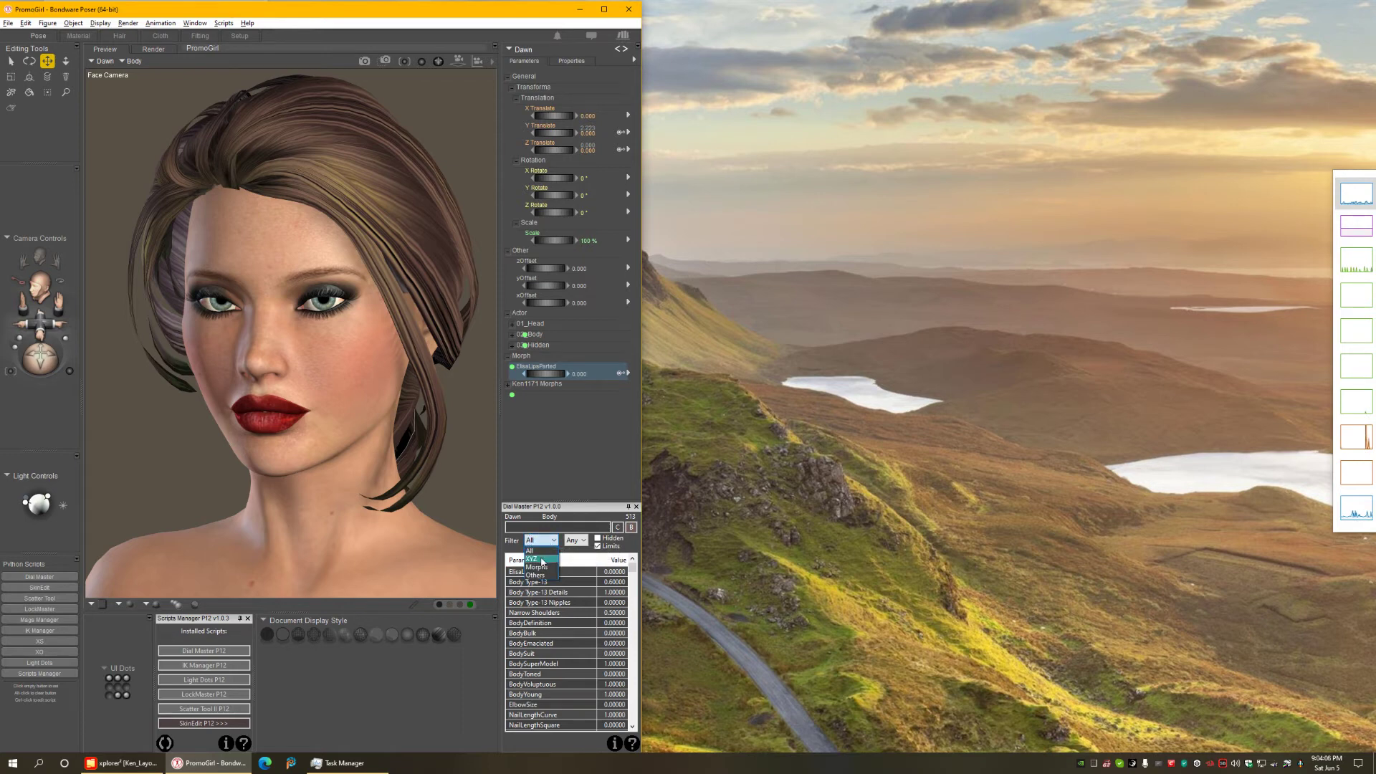
click(543, 560)
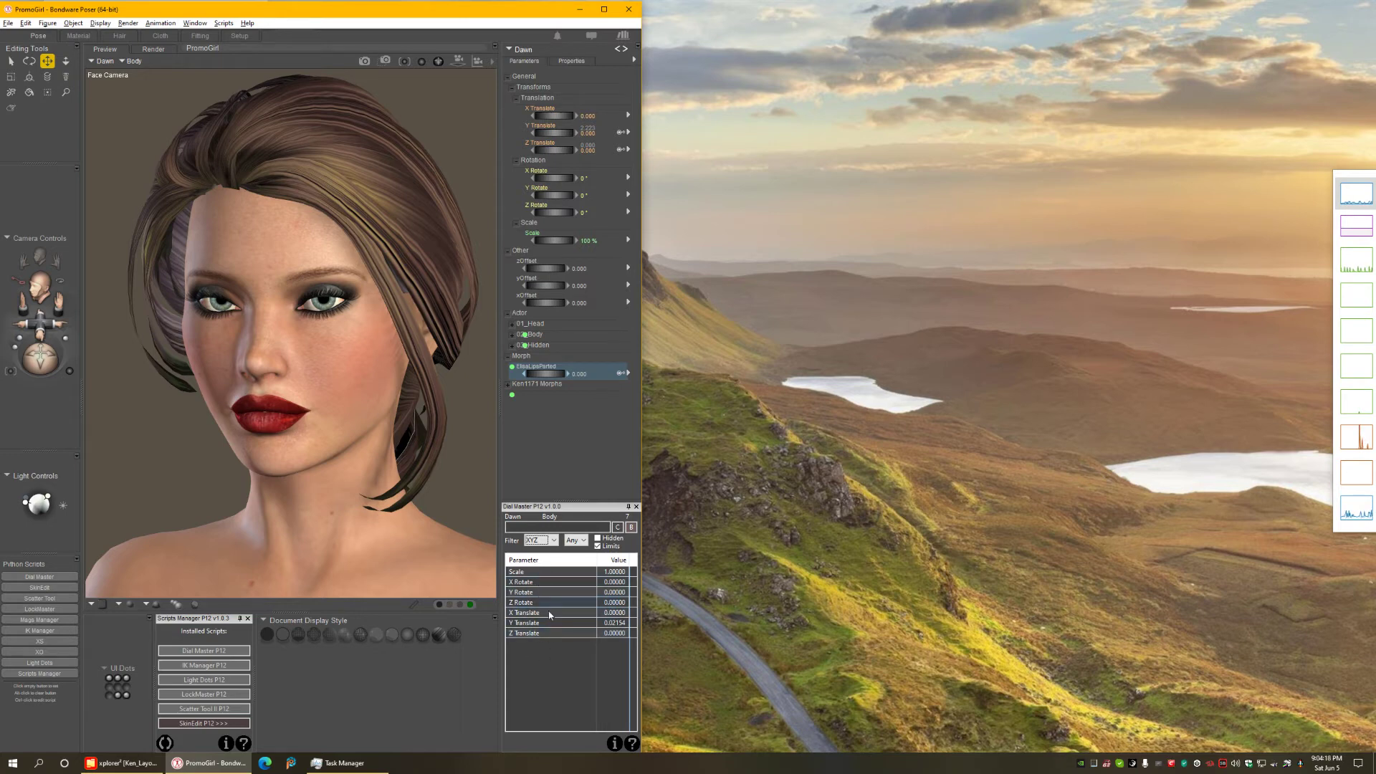
- Show the hidden XYZ parameters in Dial Master, check the parameter palette's own hidden-parameters option, and hide them again
click(637, 45)
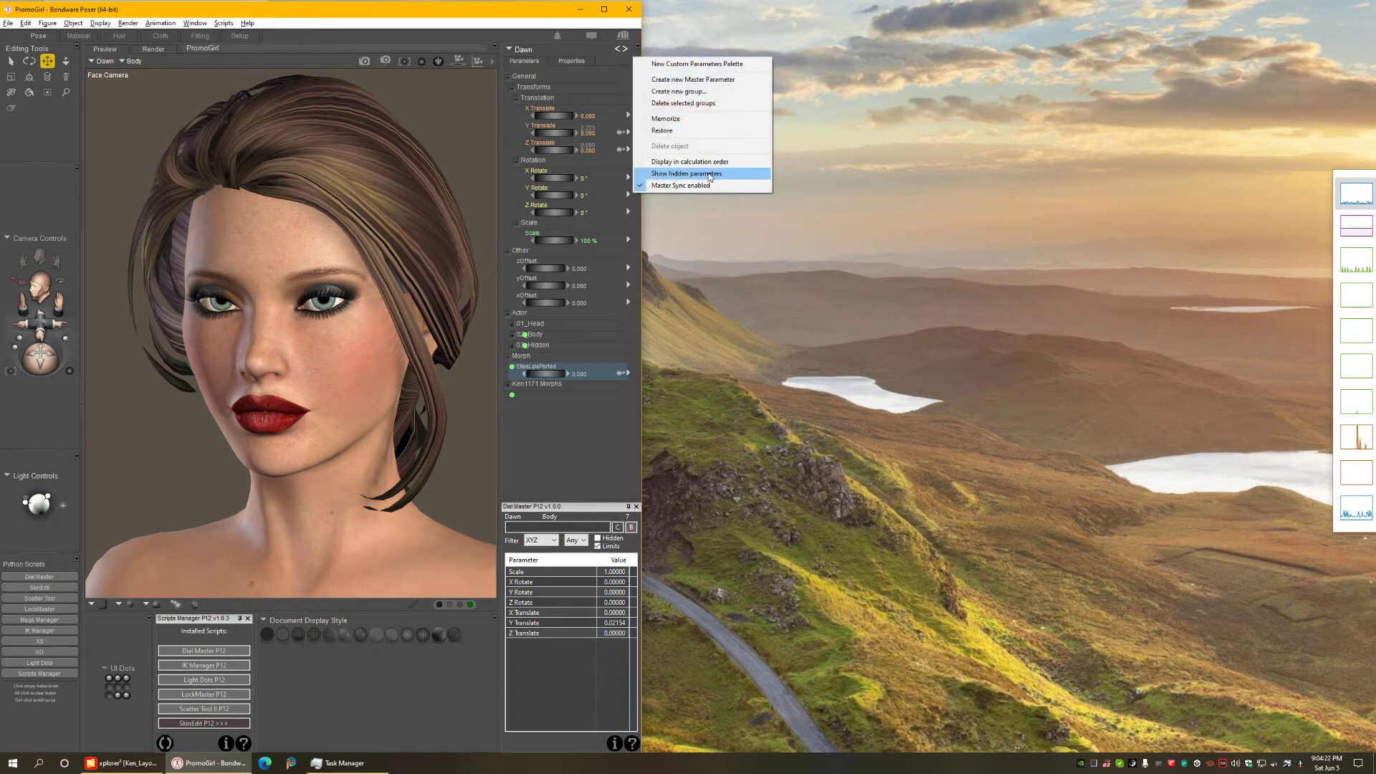
click(587, 518)
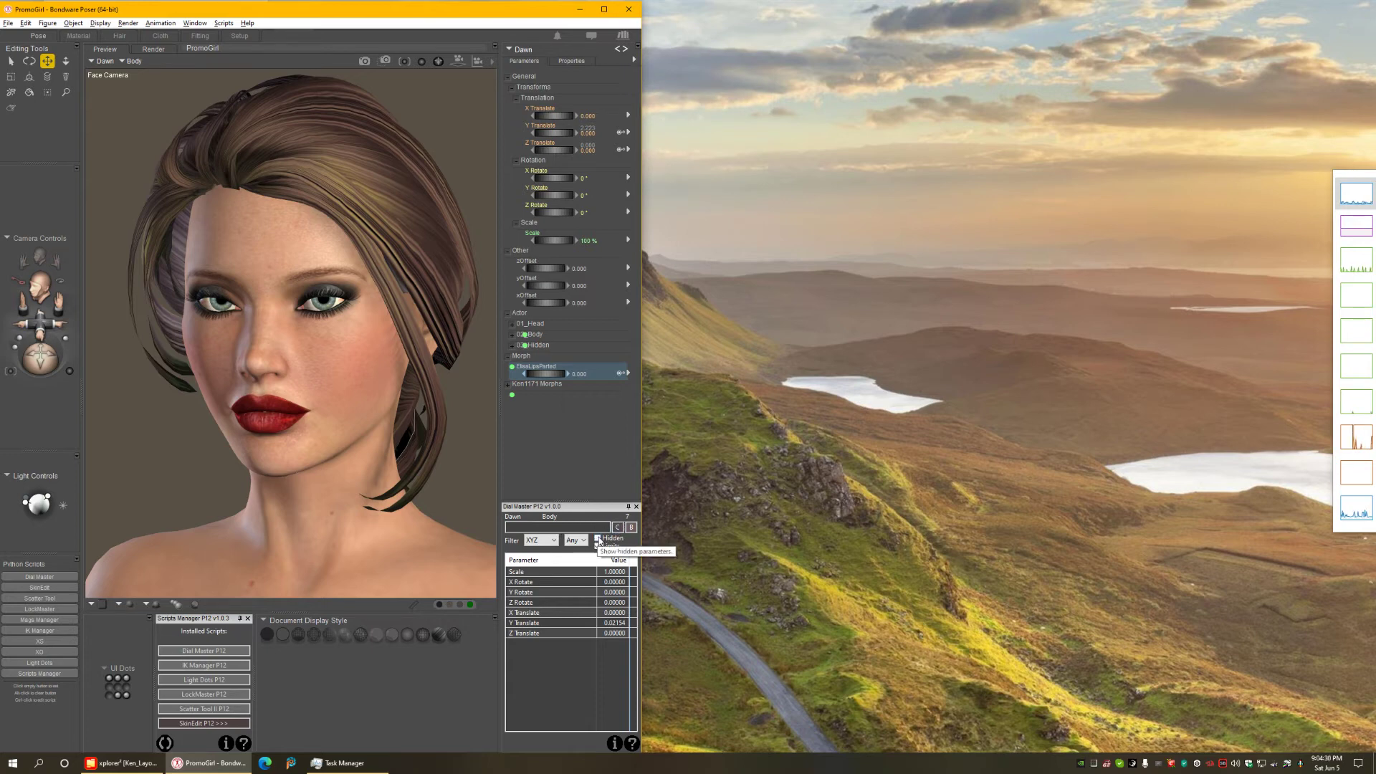
click(598, 538)
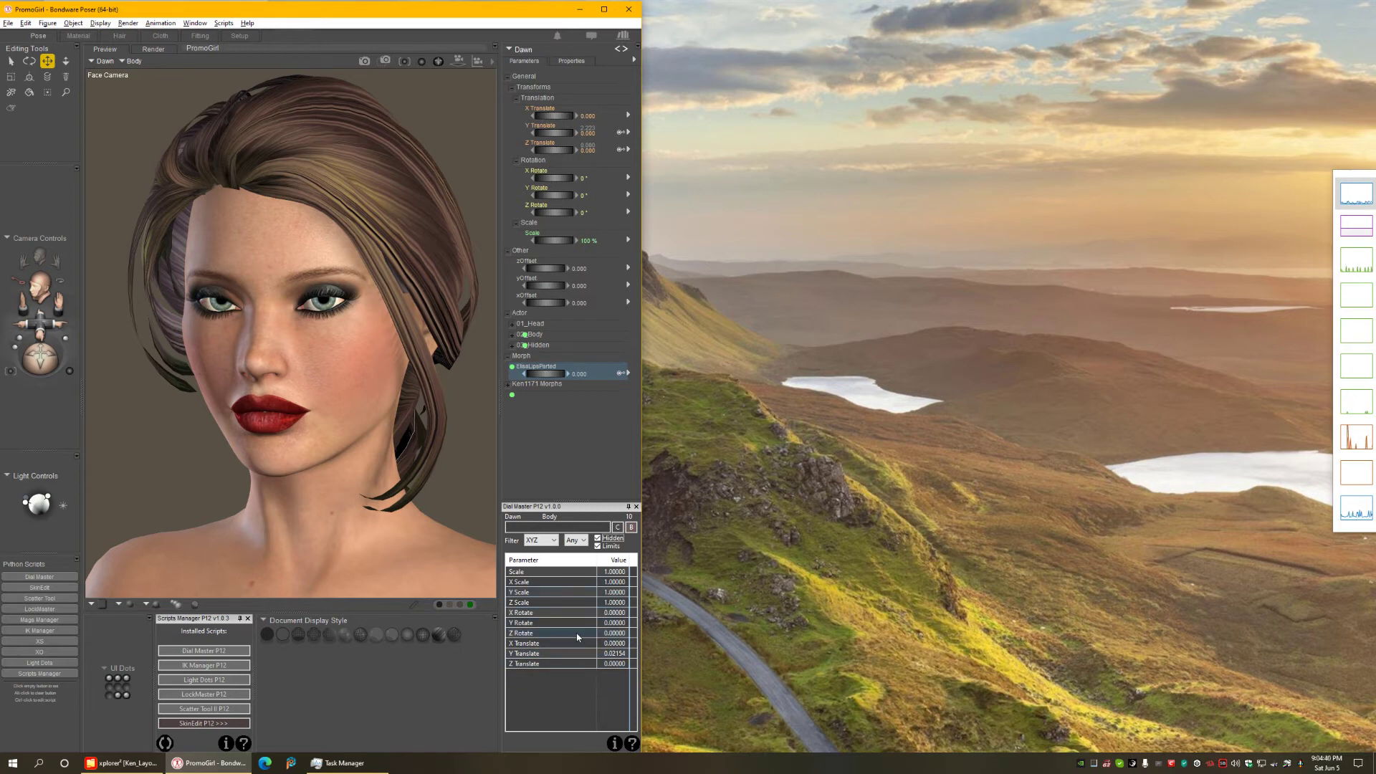
click(635, 60)
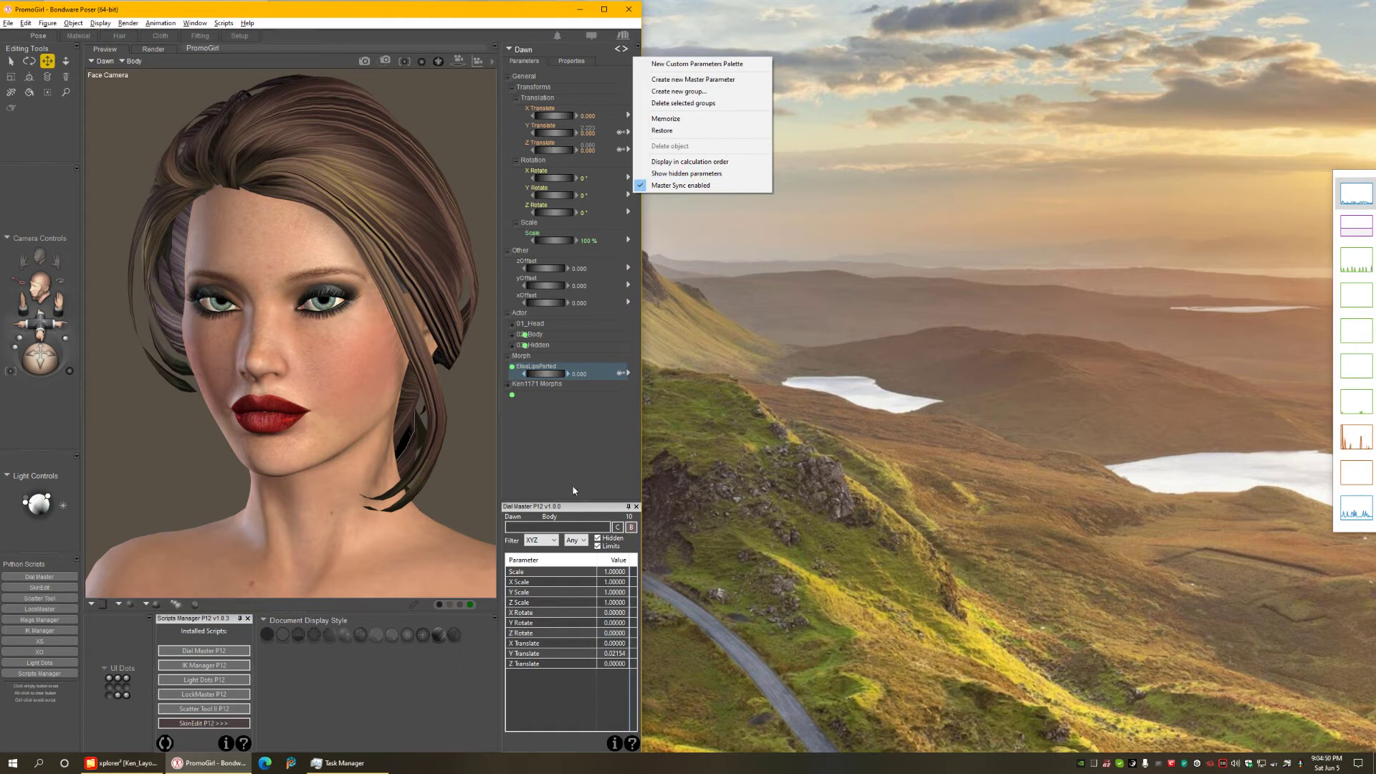
click(574, 506)
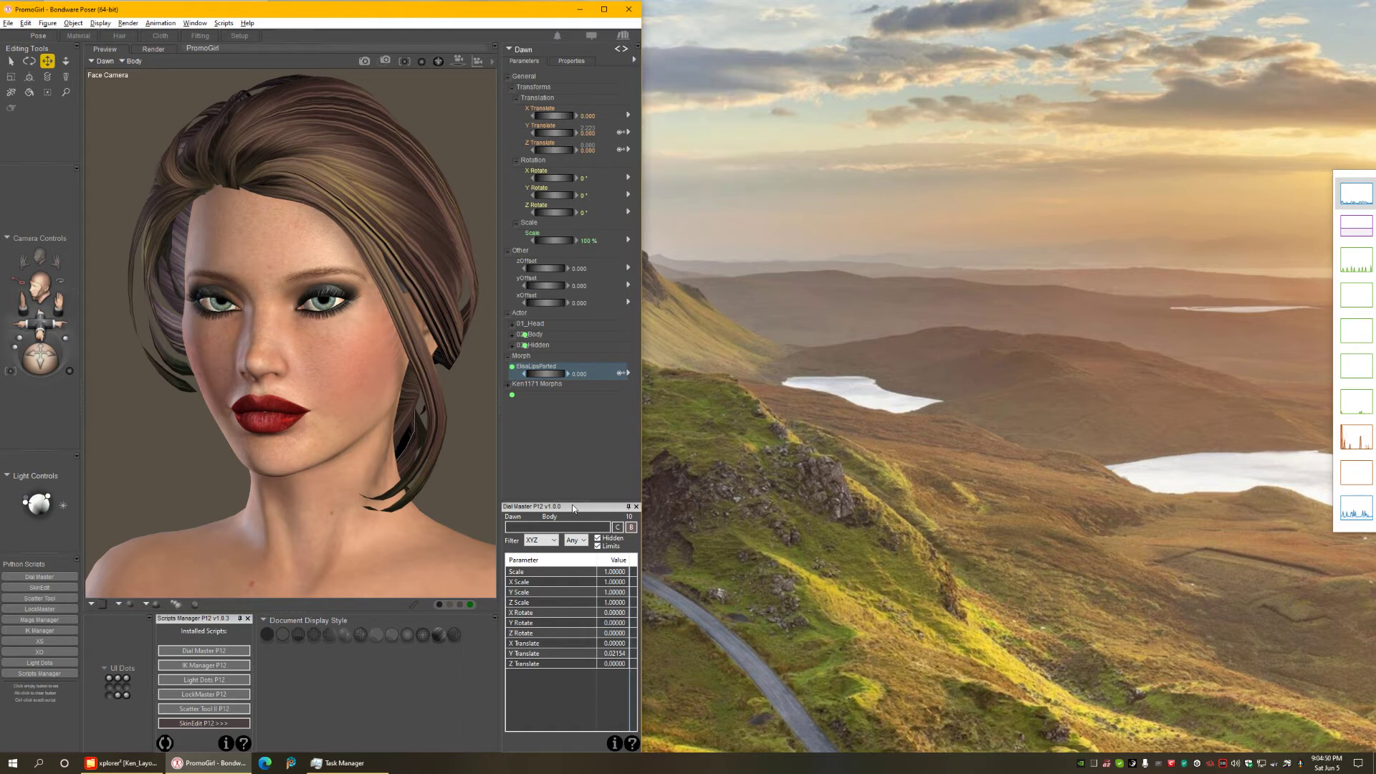
click(598, 539)
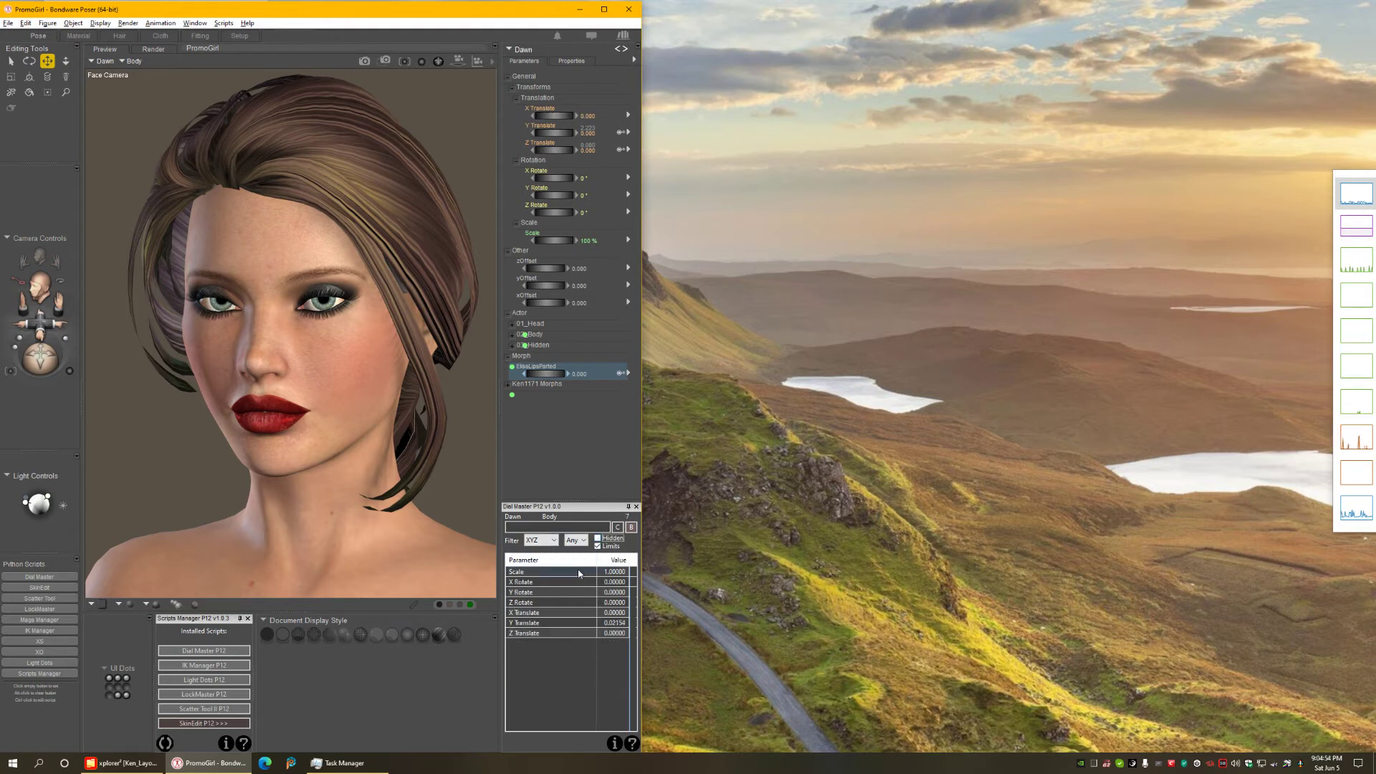
- Filter Dial Master to Morphs and set the ElisaLipsParted morph to 1
click(541, 541)
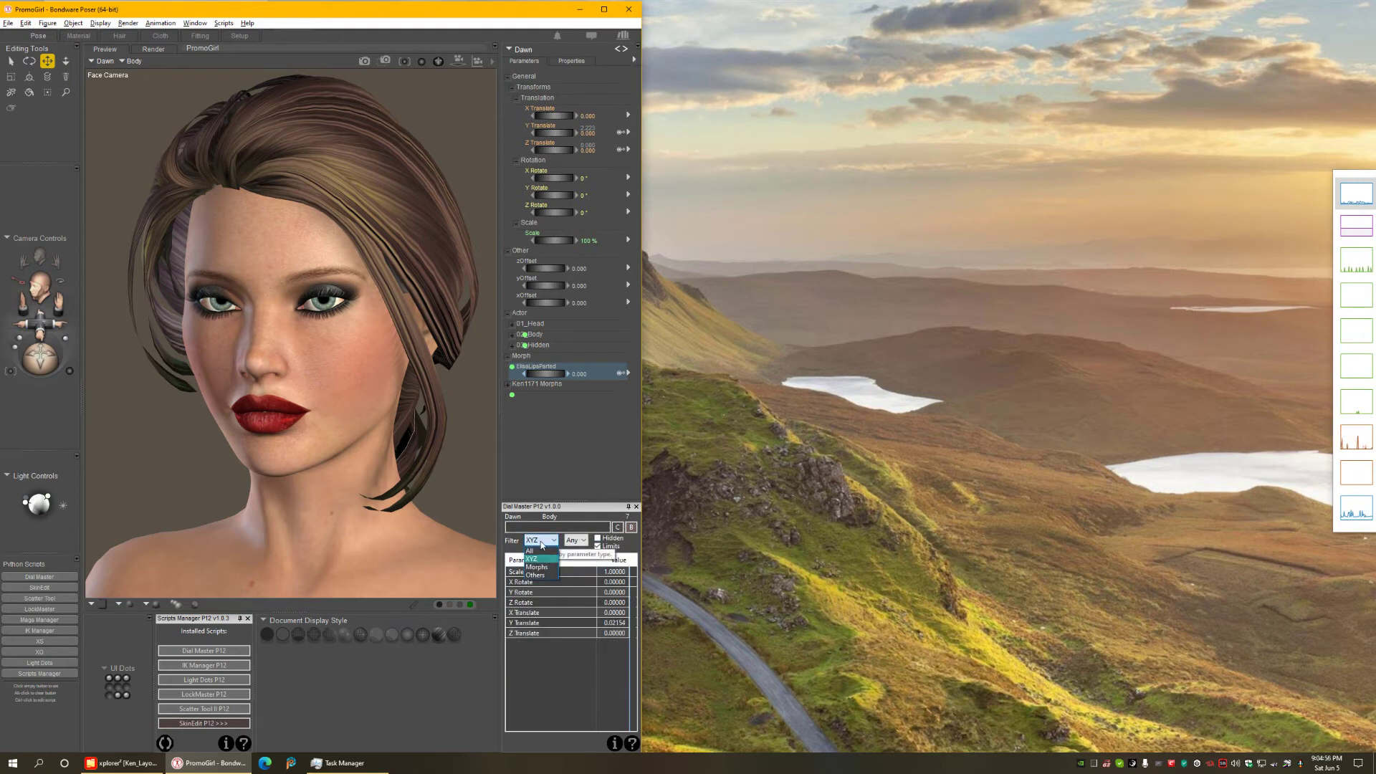
click(543, 567)
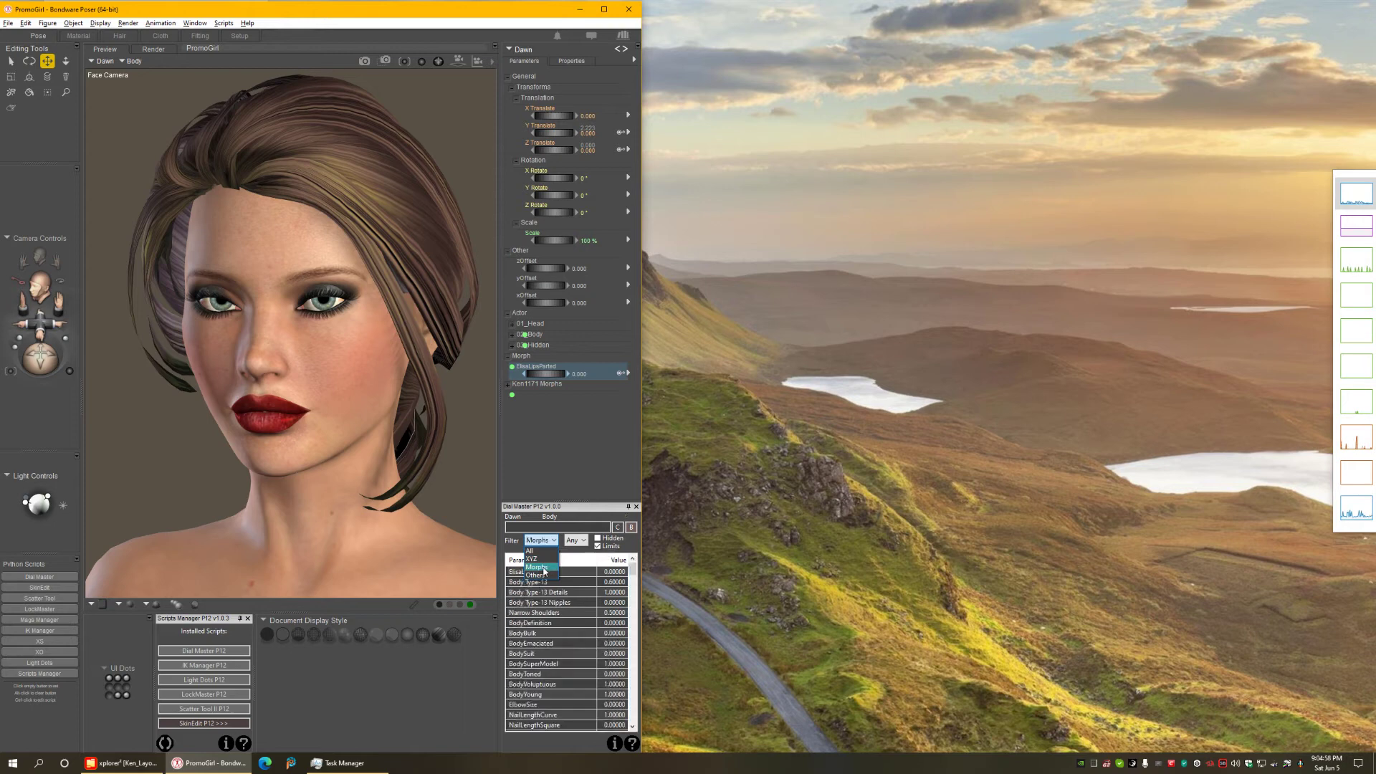
click(544, 567)
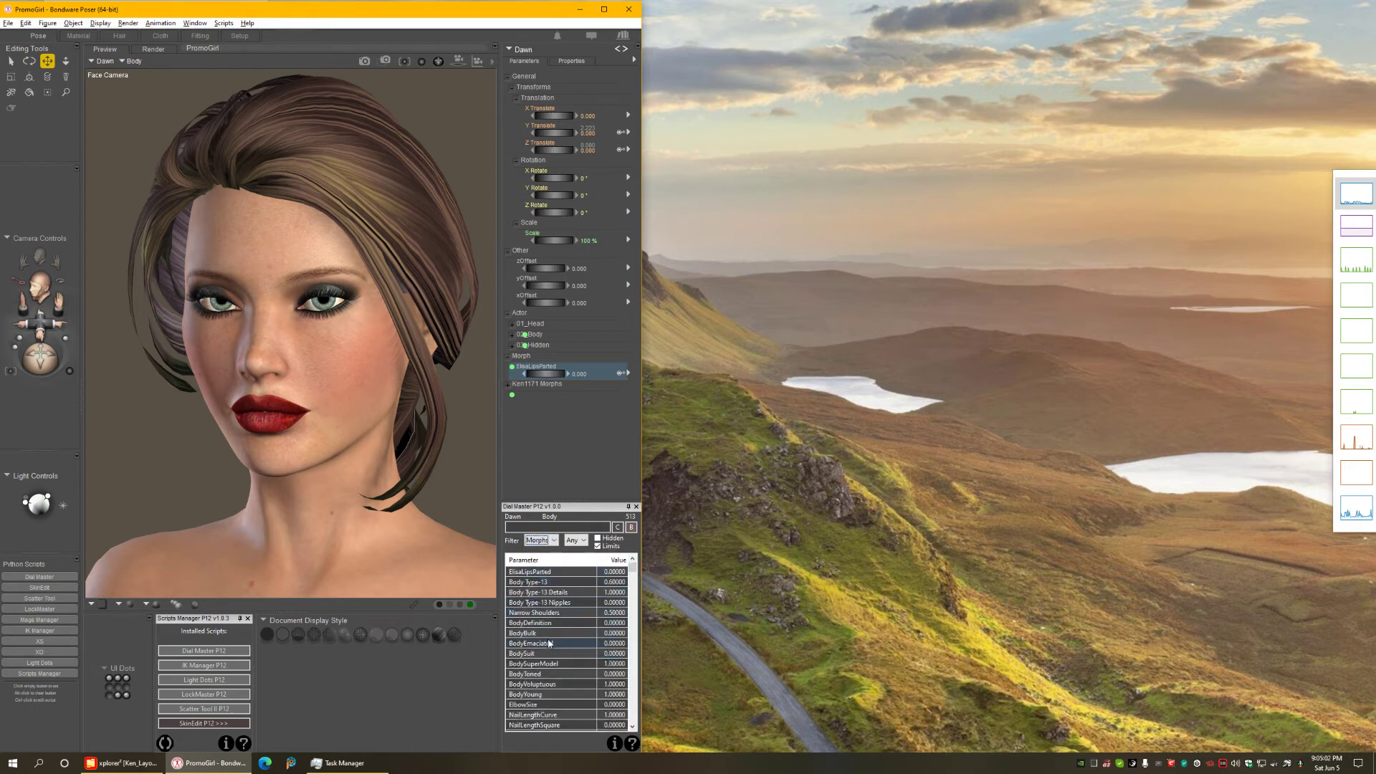
click(566, 572)
double_click(568, 572)
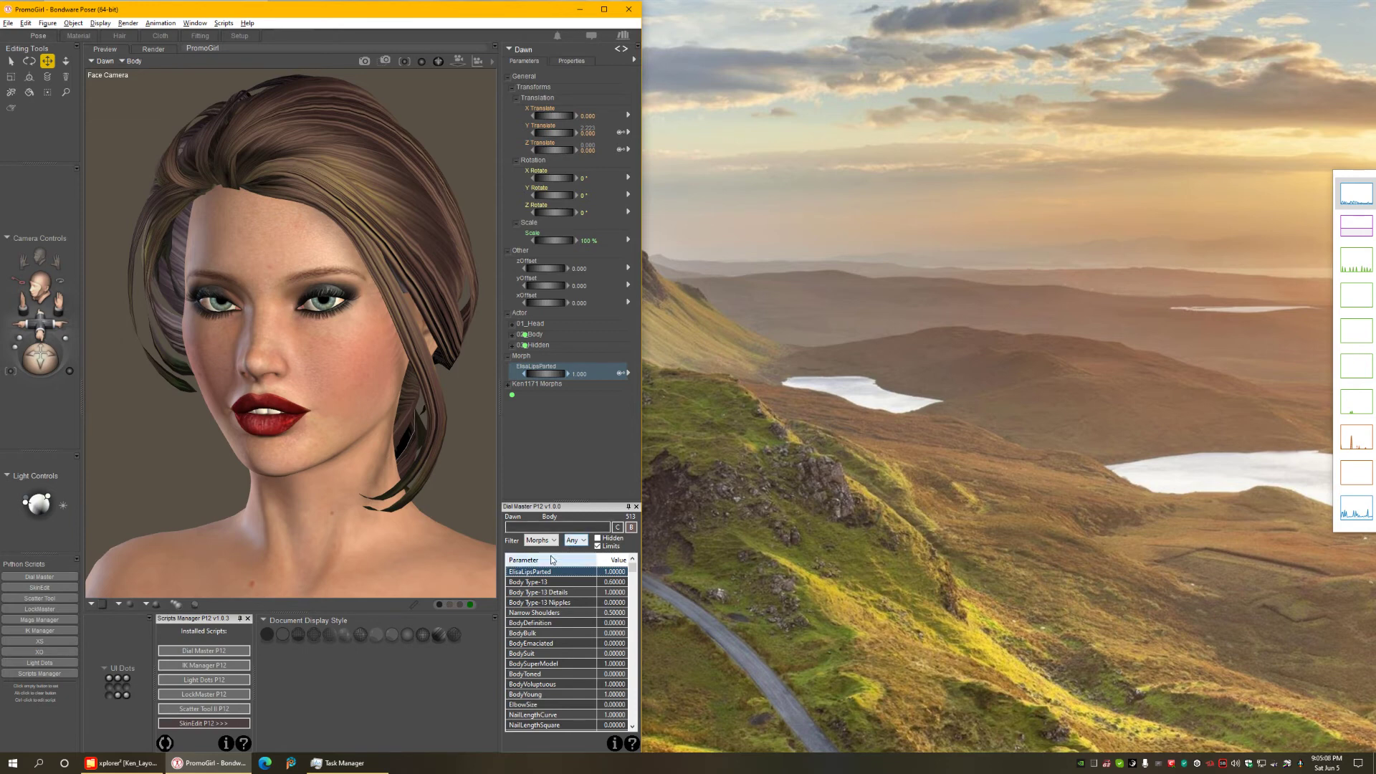
- Search the morphs for "lip" and restrict the list to values that are Not 0
click(549, 529)
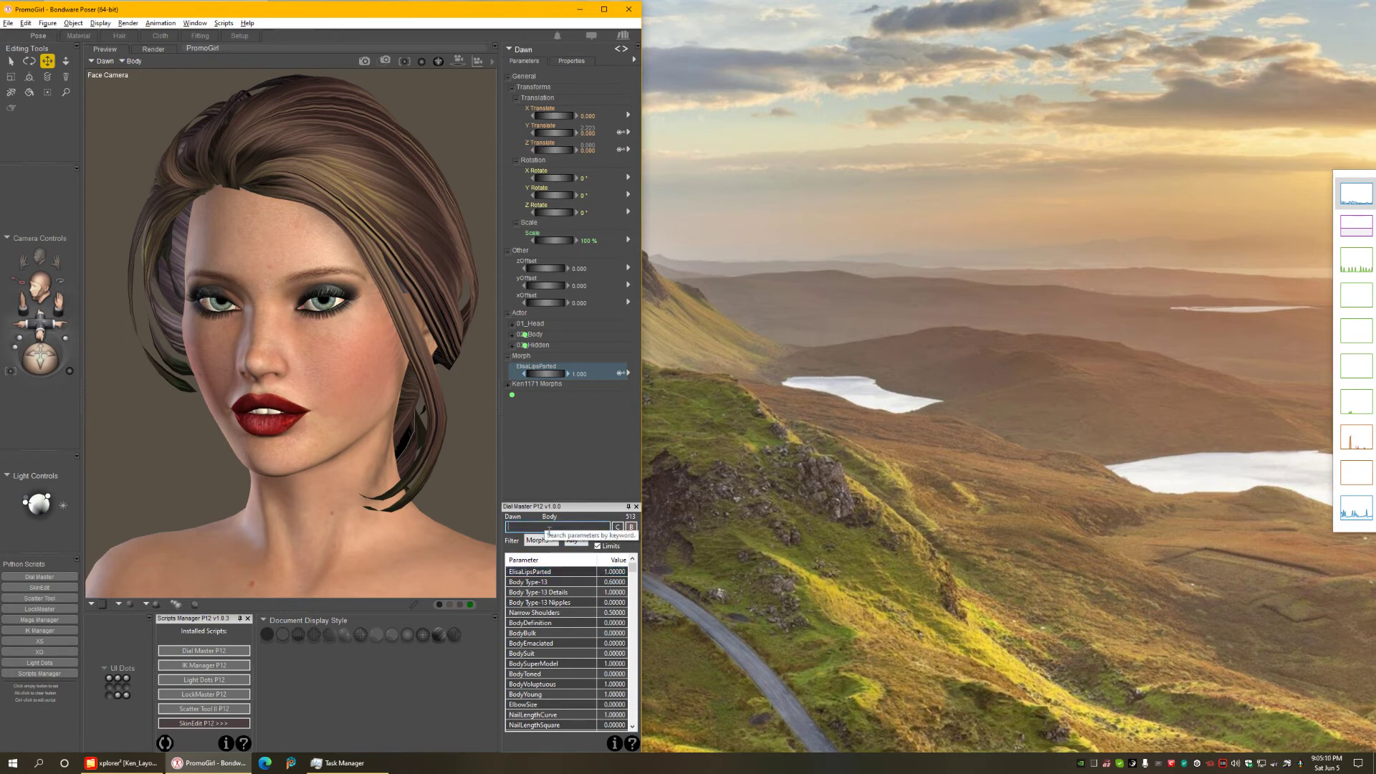
text(lip)
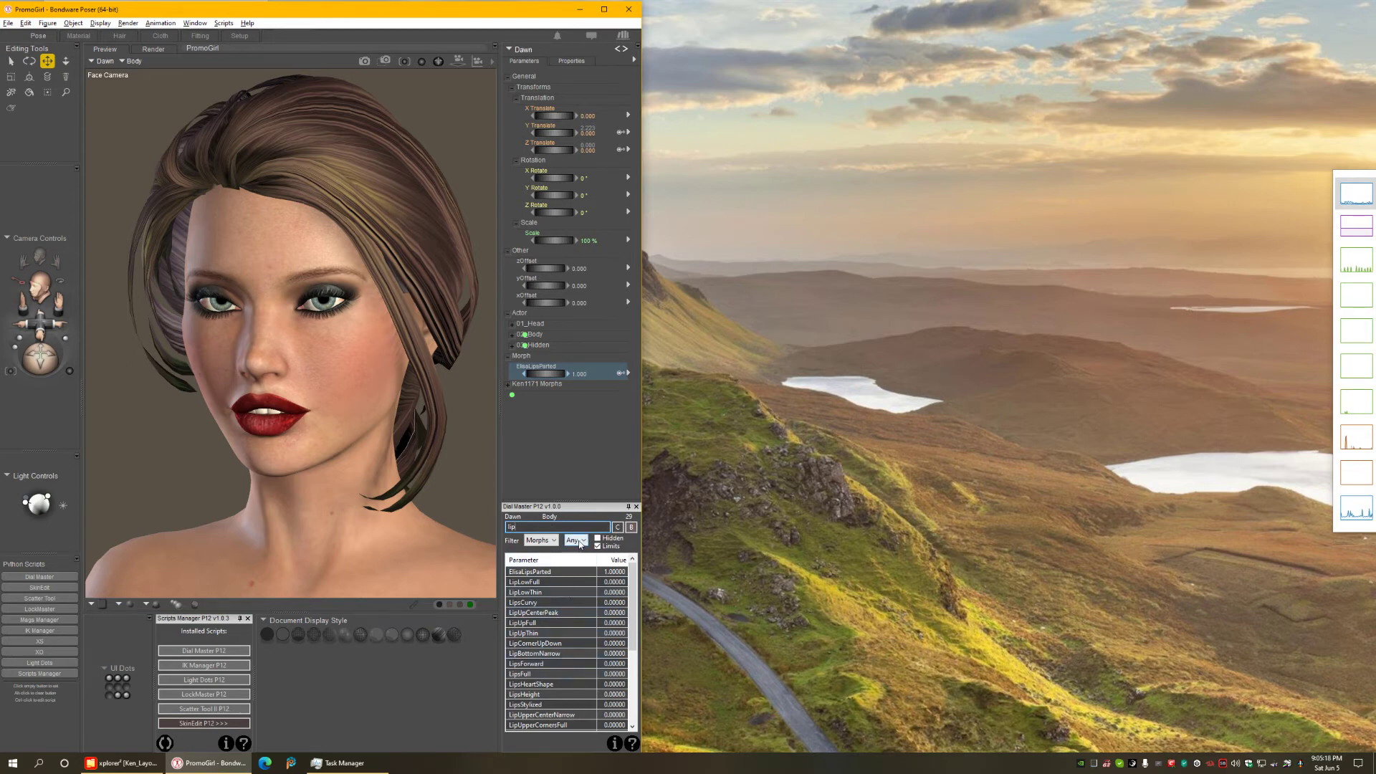
click(581, 542)
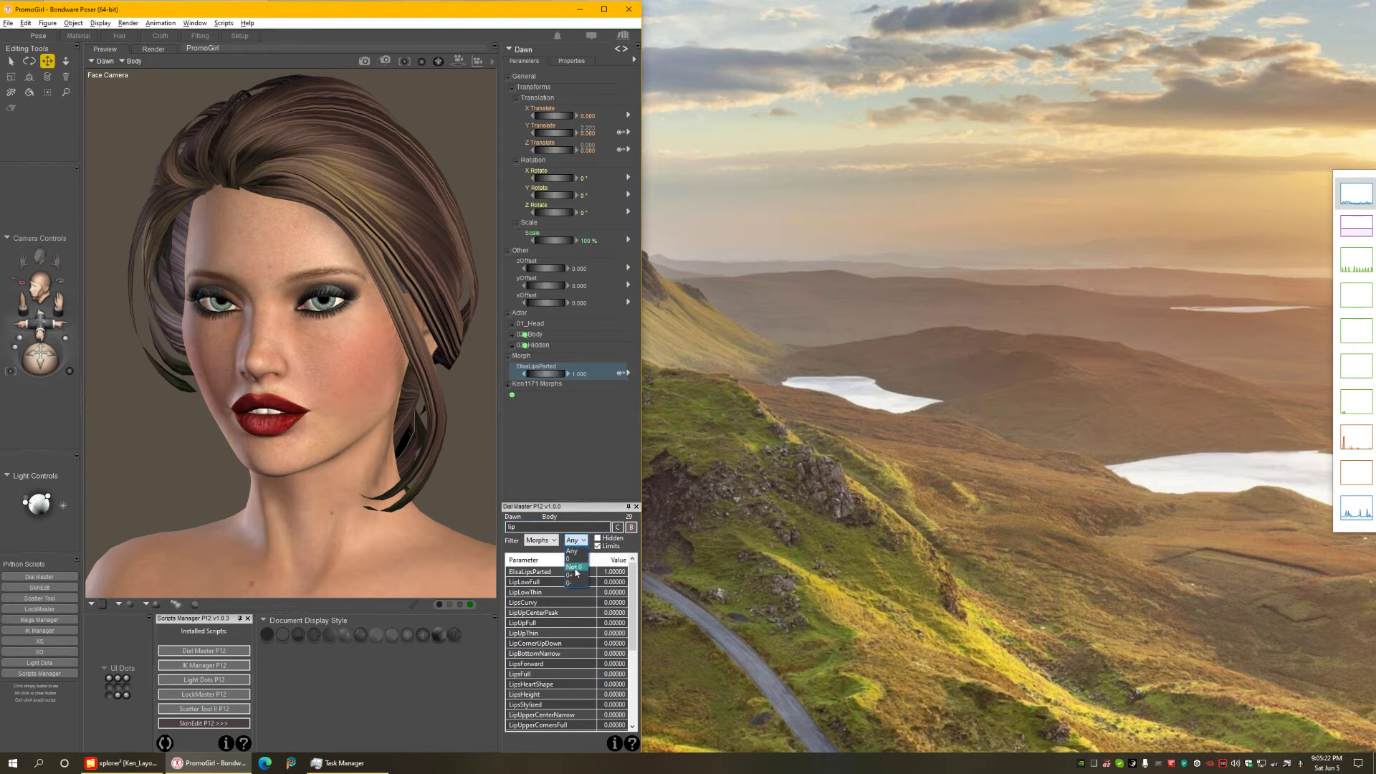
click(574, 567)
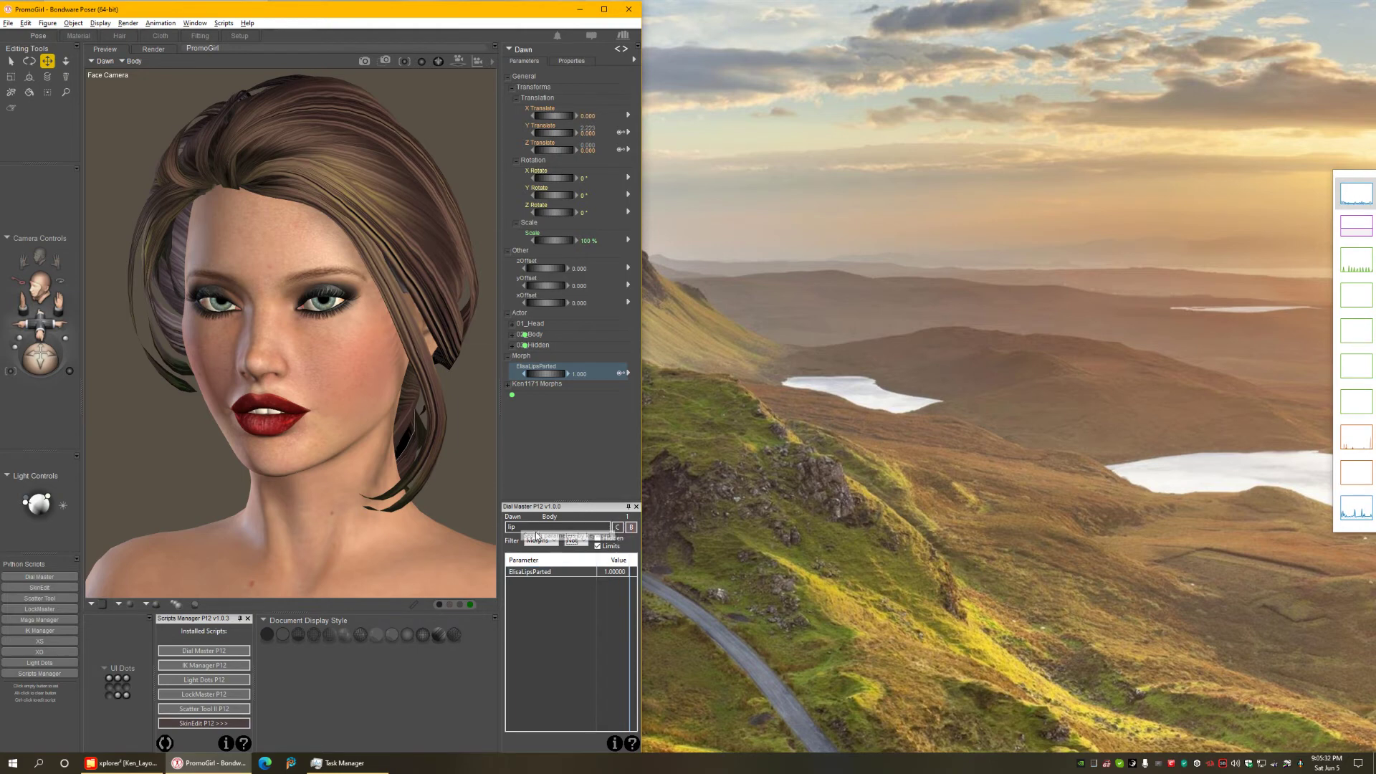
- Clear the "lip" search and extend the Dial Master panel upward to list more non-zero morphs at once
click(617, 527)
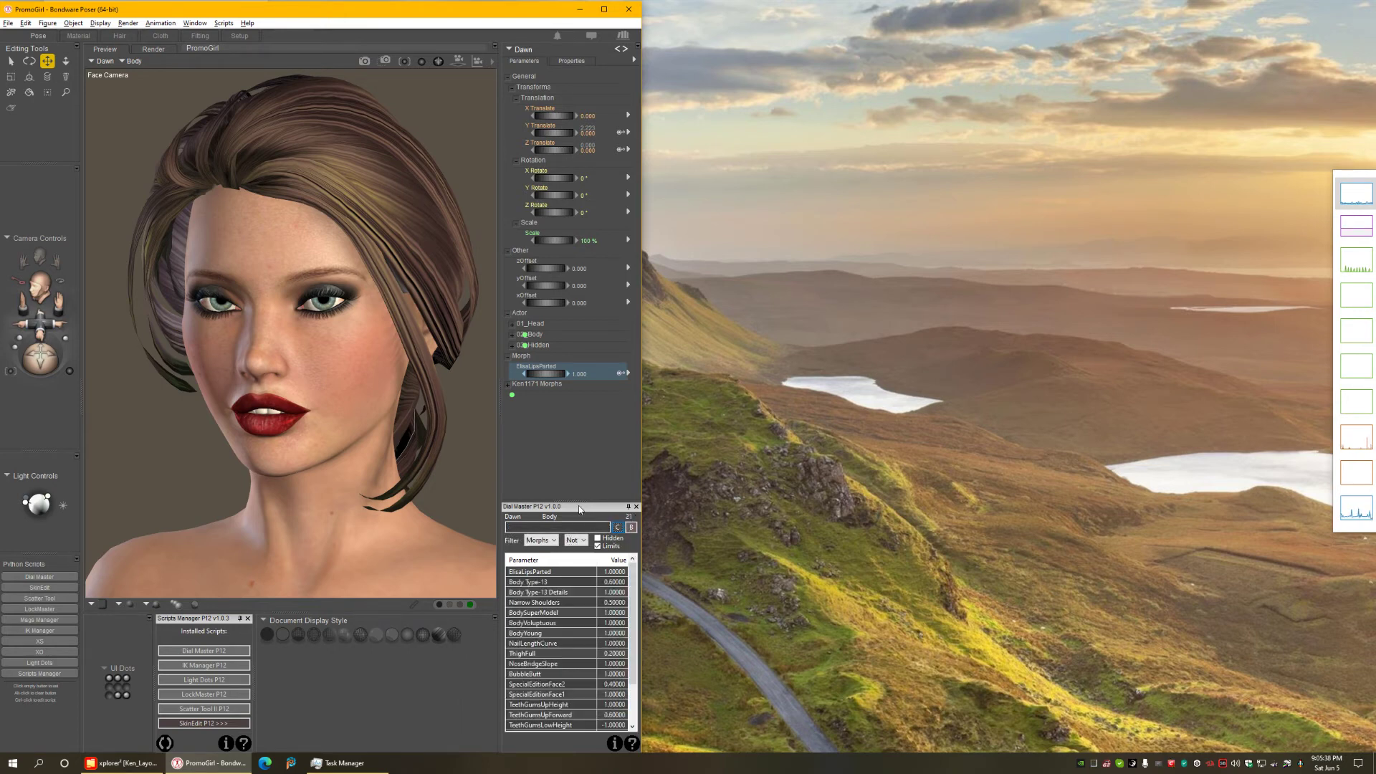
drag(581, 507, 581, 451)
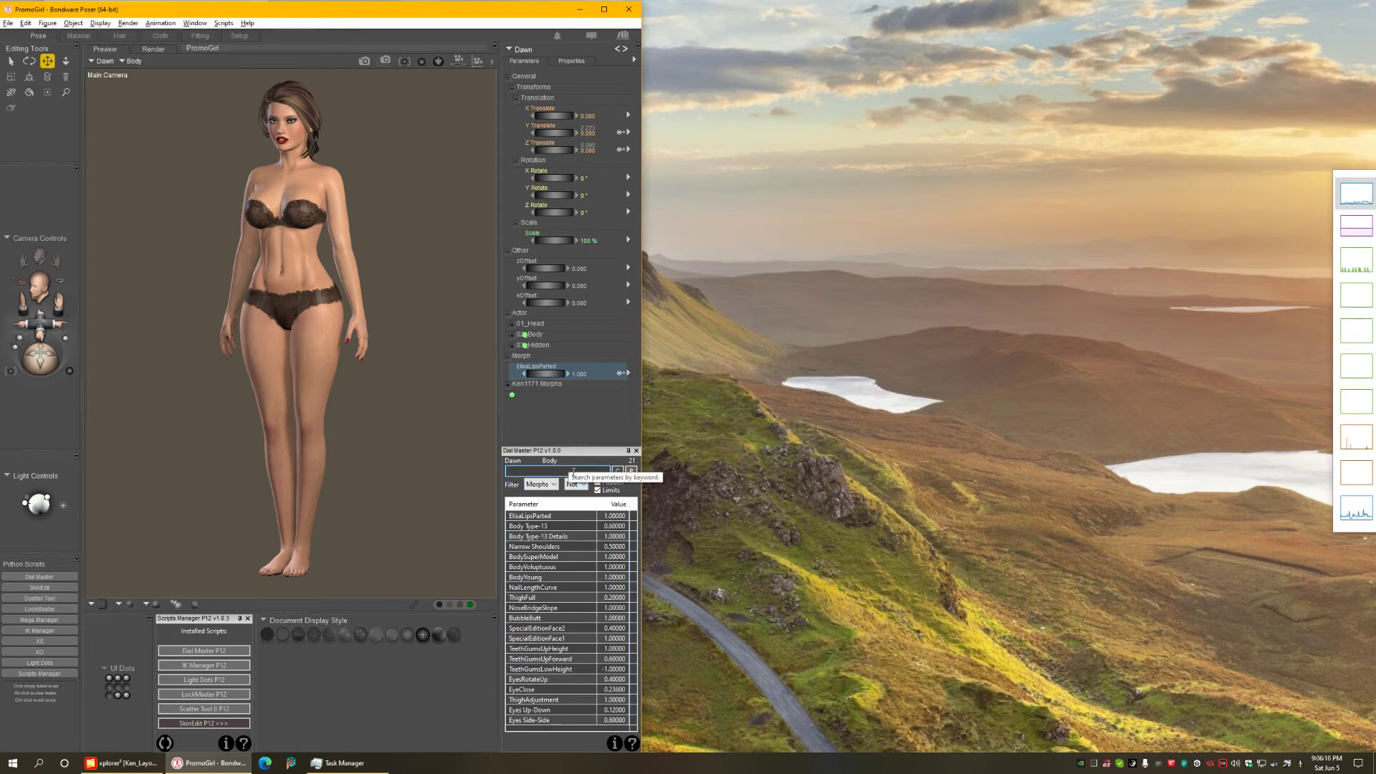
- Search the morphs for "body" and set the value filter back to Any
text(body)
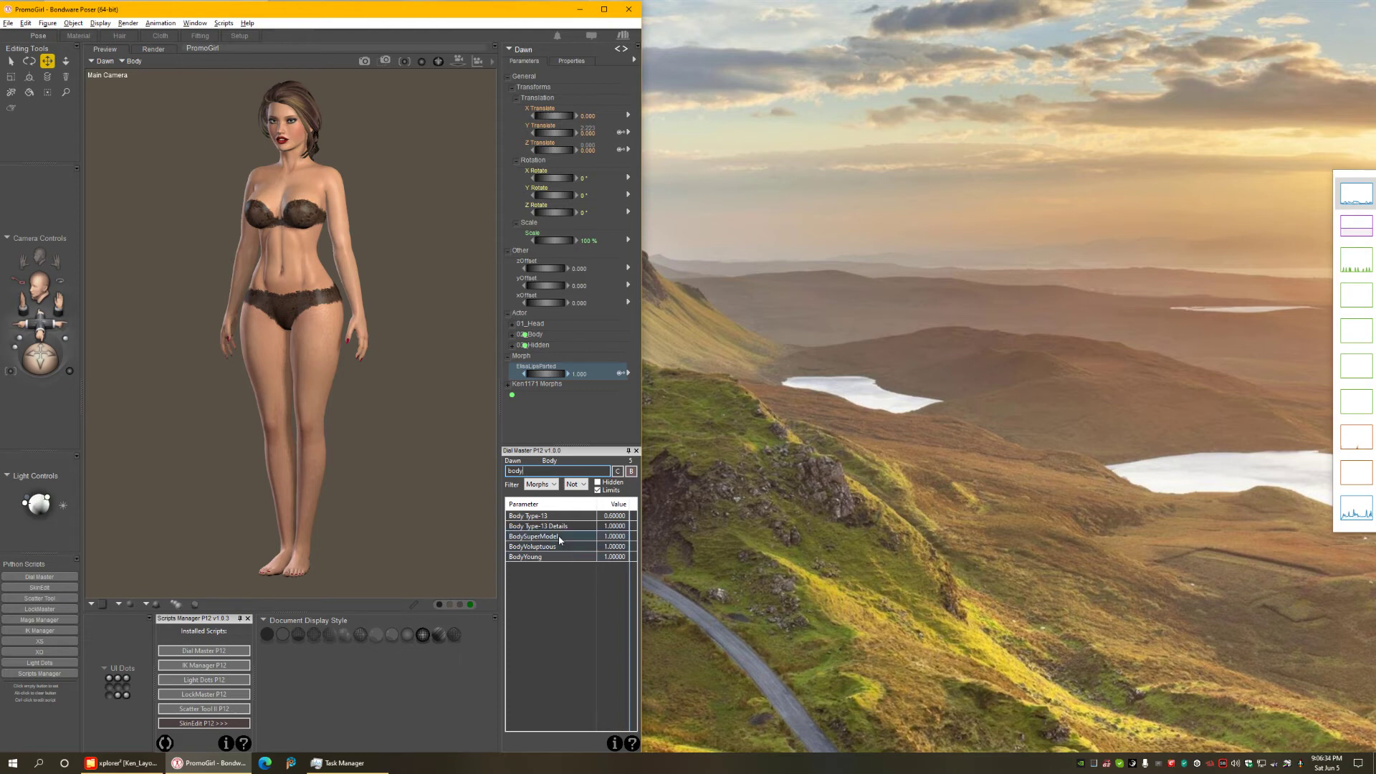
click(573, 484)
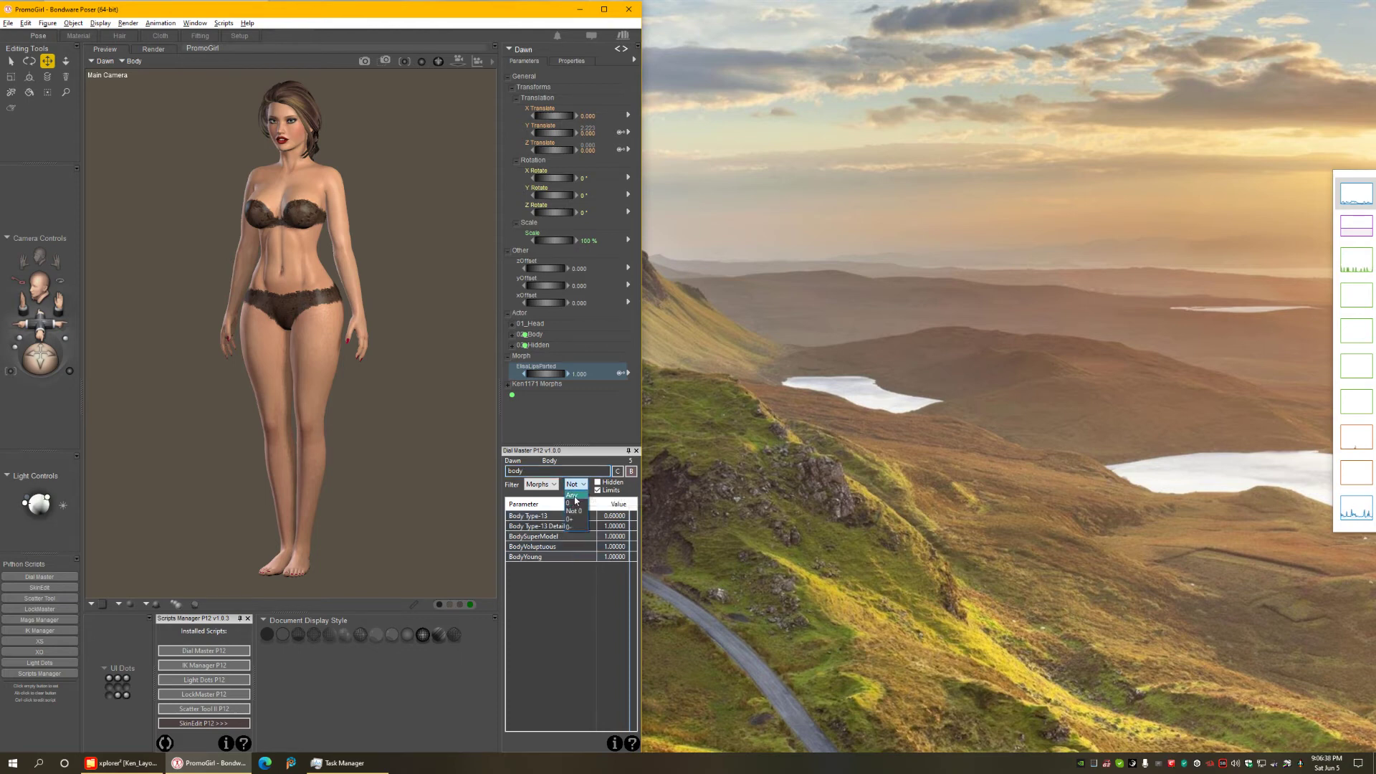
click(575, 496)
click(575, 496)
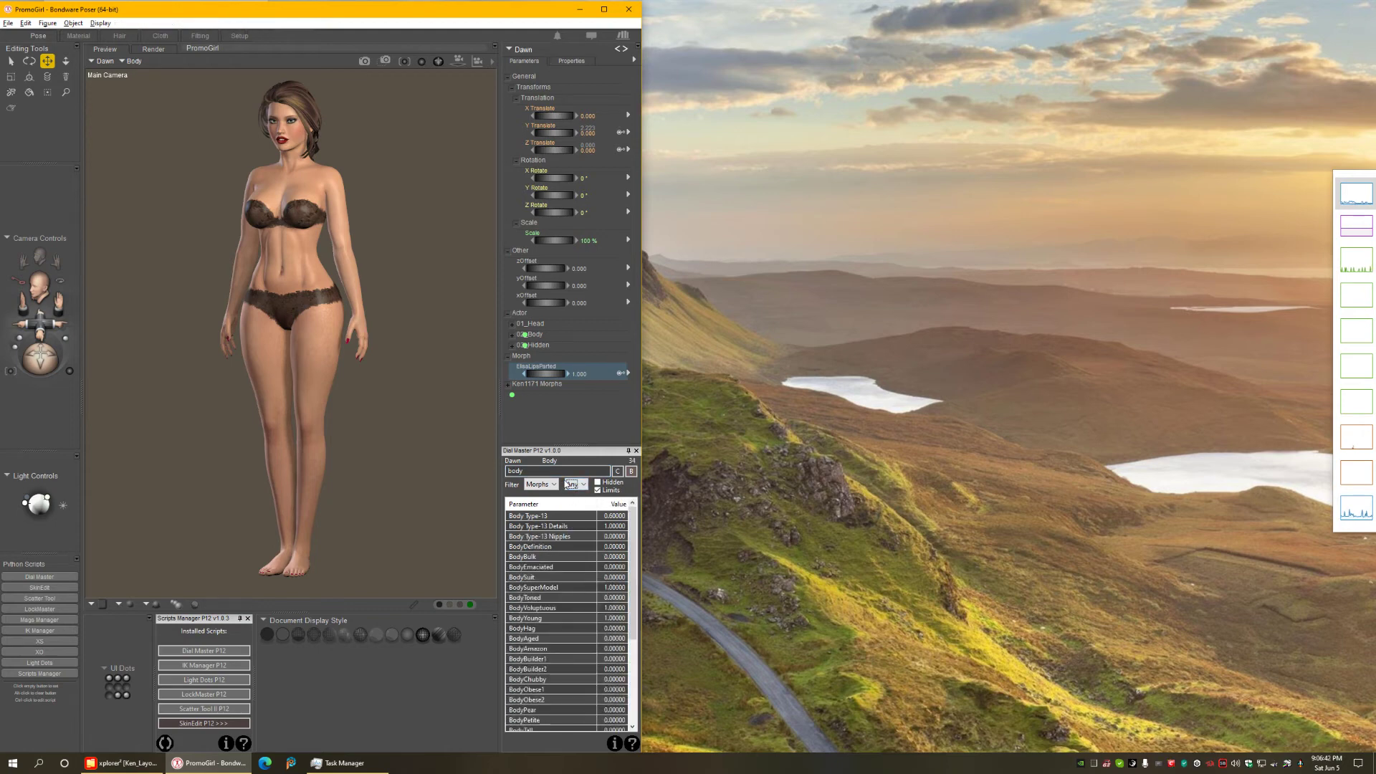
- Switch to the face camera and search the morphs for "eyes"
key(ctrl+equal)
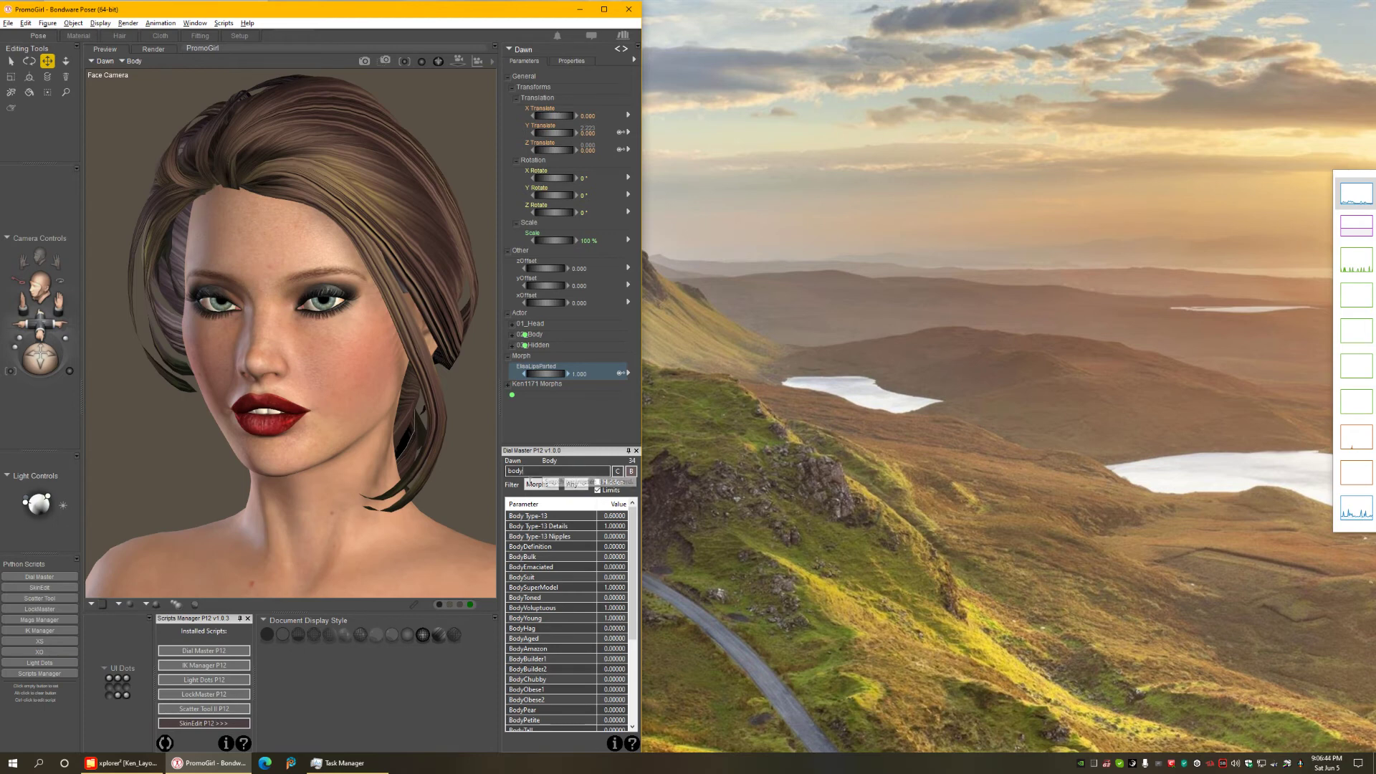
double_click(514, 470)
text(eyes)
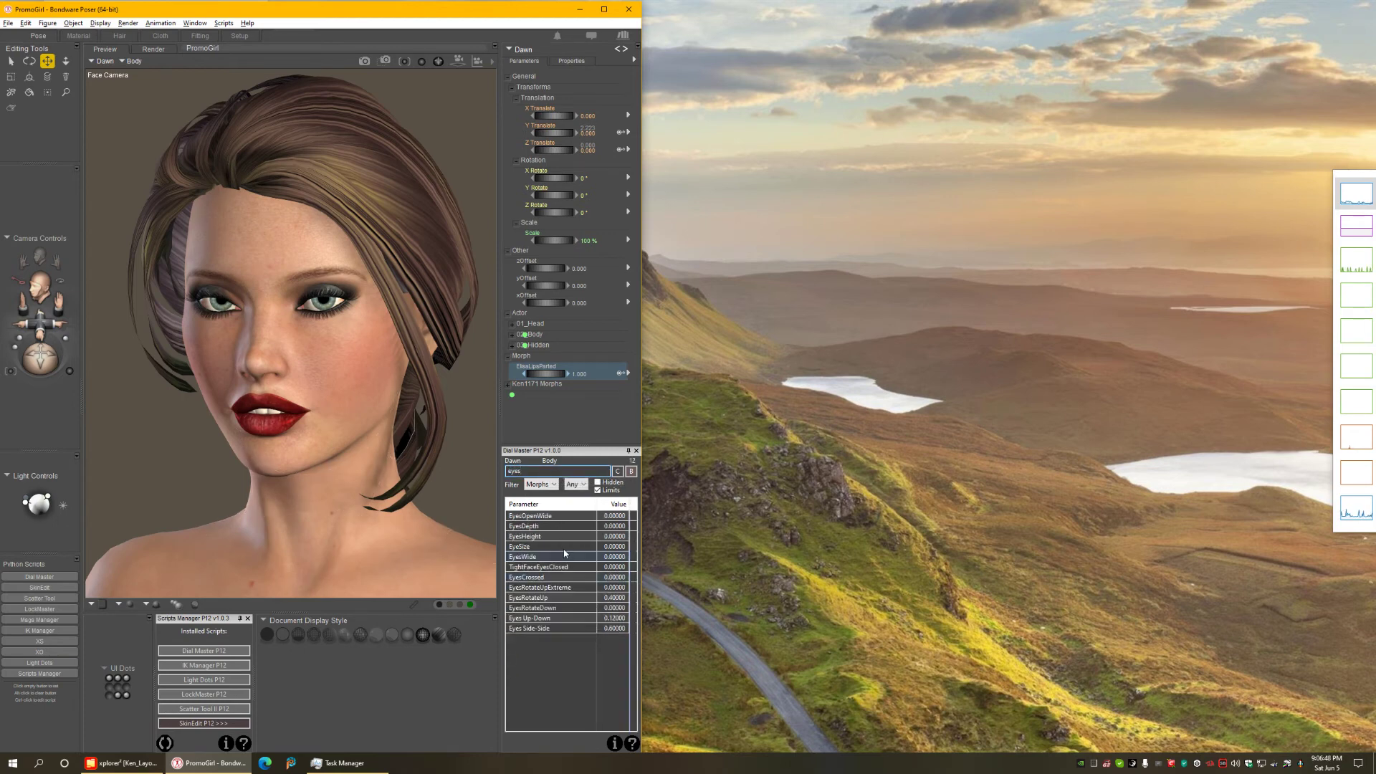
- Narrow the search to "eyes" followed by a space and set the Eyes Side-Side dial to 0.2
click(275, 316)
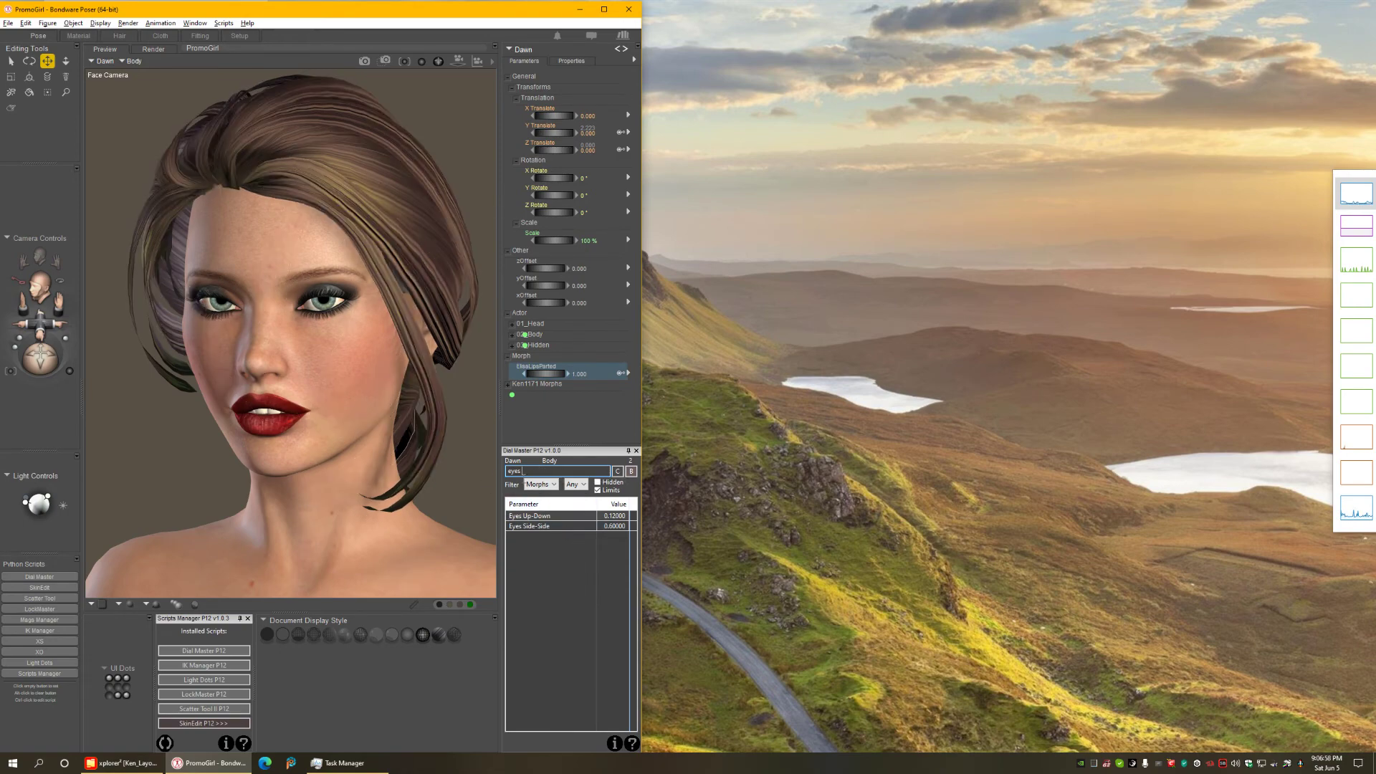
click(538, 528)
mouse_move(541, 530)
mouse_down()
mouse_move(574, 530)
mouse_move(475, 532)
mouse_move(549, 528)
mouse_up()
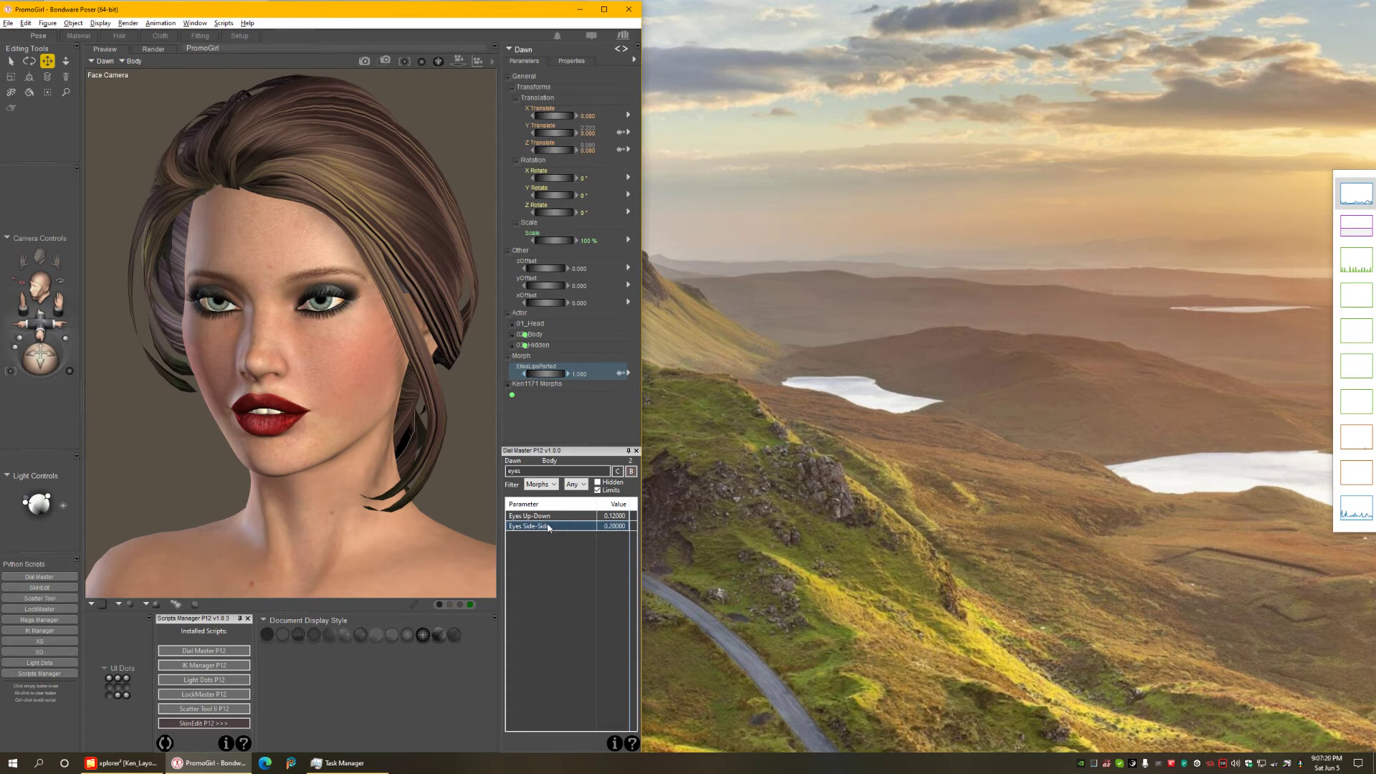
- Open the ElisaLipsParted dial's parameter settings to check its sensitivity and close them without changes
double_click(527, 371)
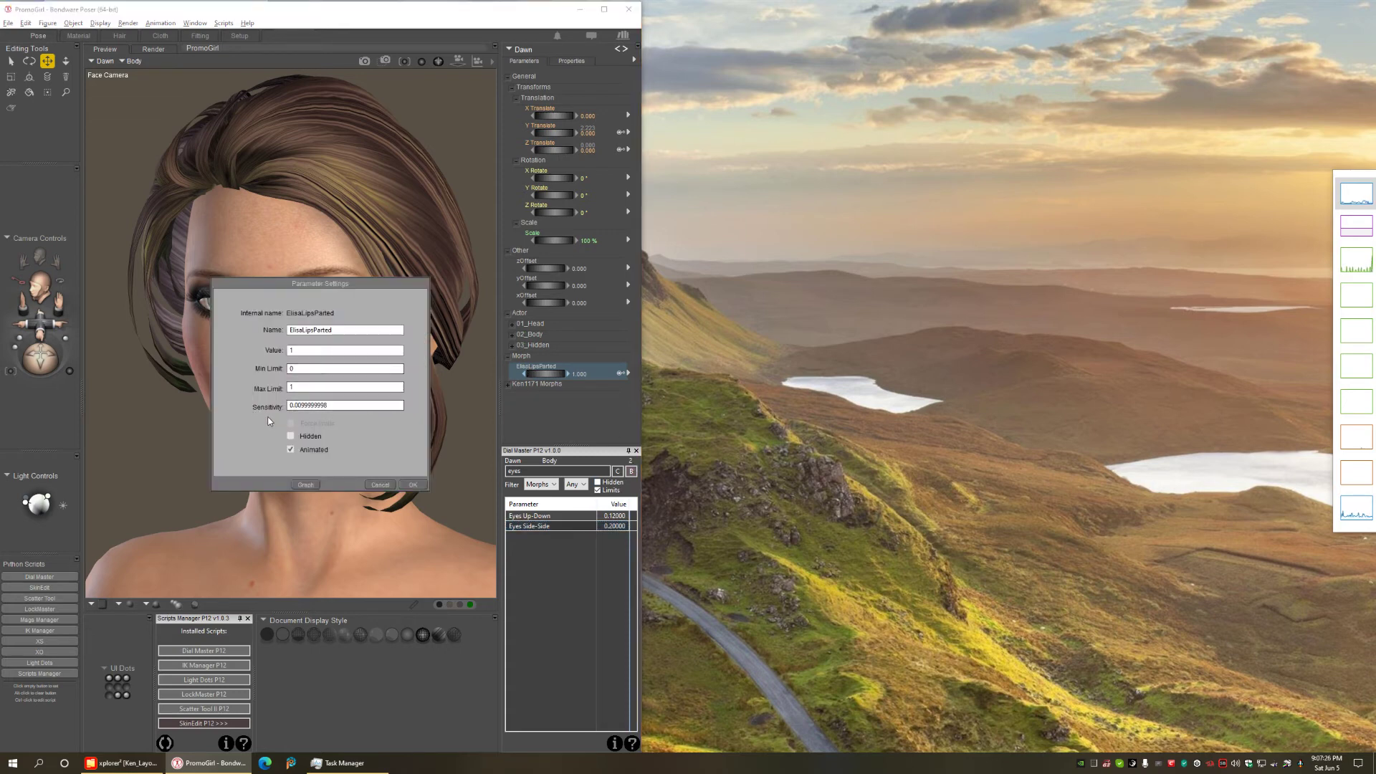
click(318, 407)
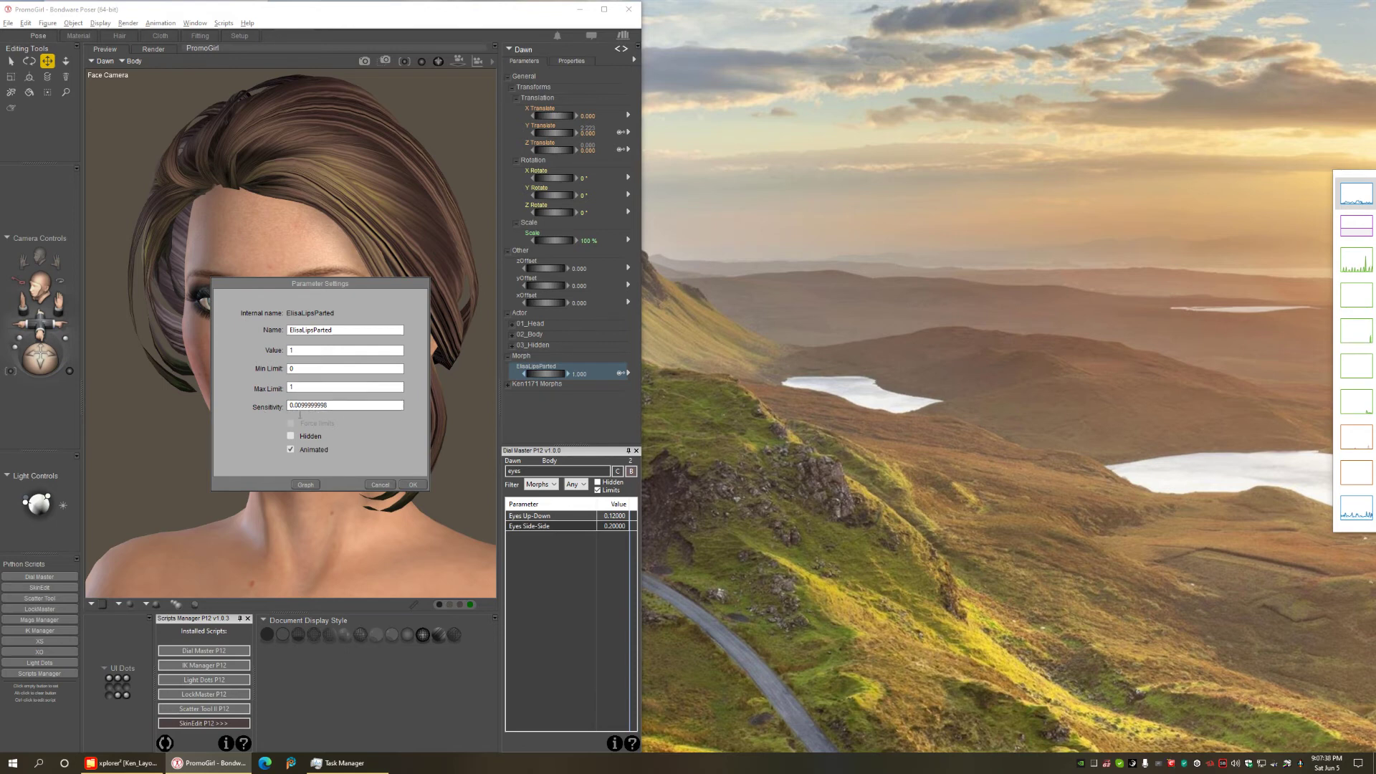
click(380, 485)
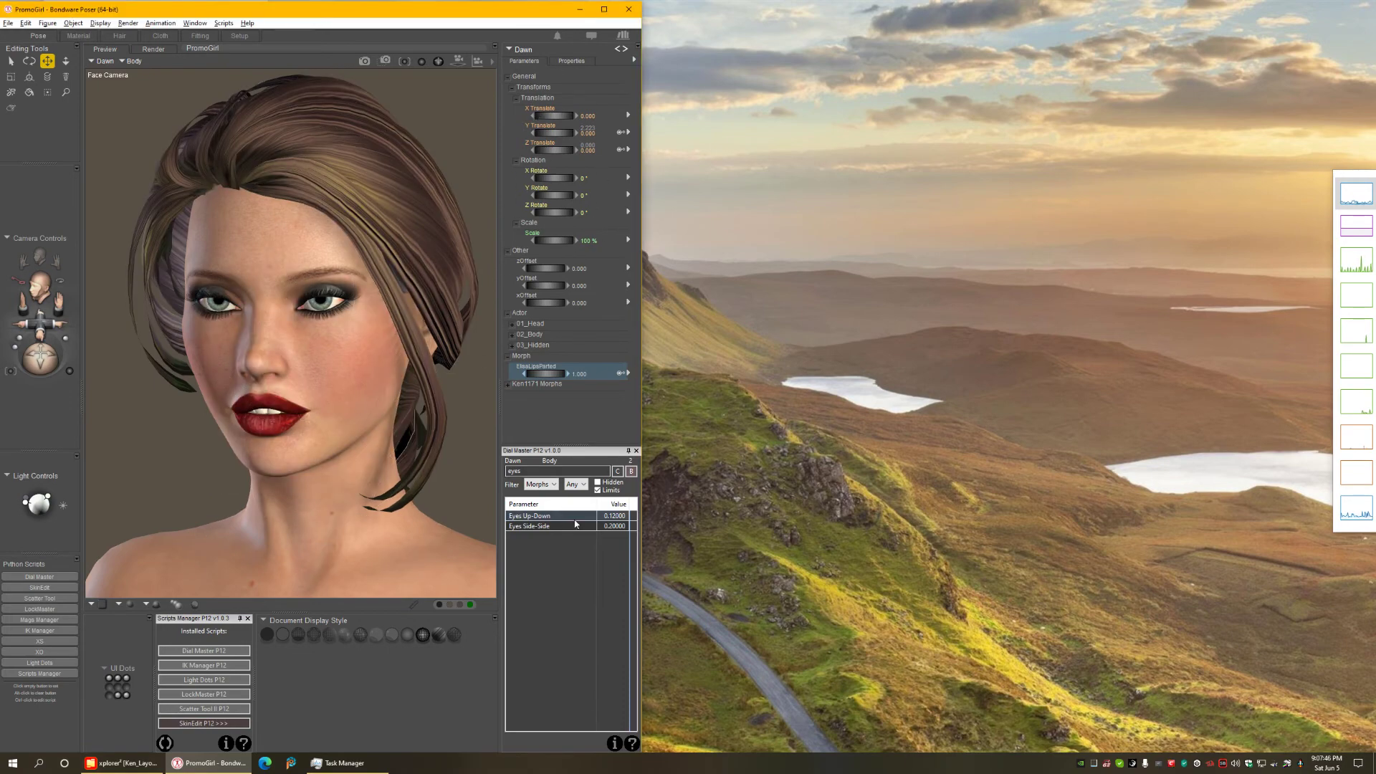
- Swing the Eyes Side-Side dial between -0.6 and 0.6 in the Dial Master list and leave it at 0.6
click(538, 528)
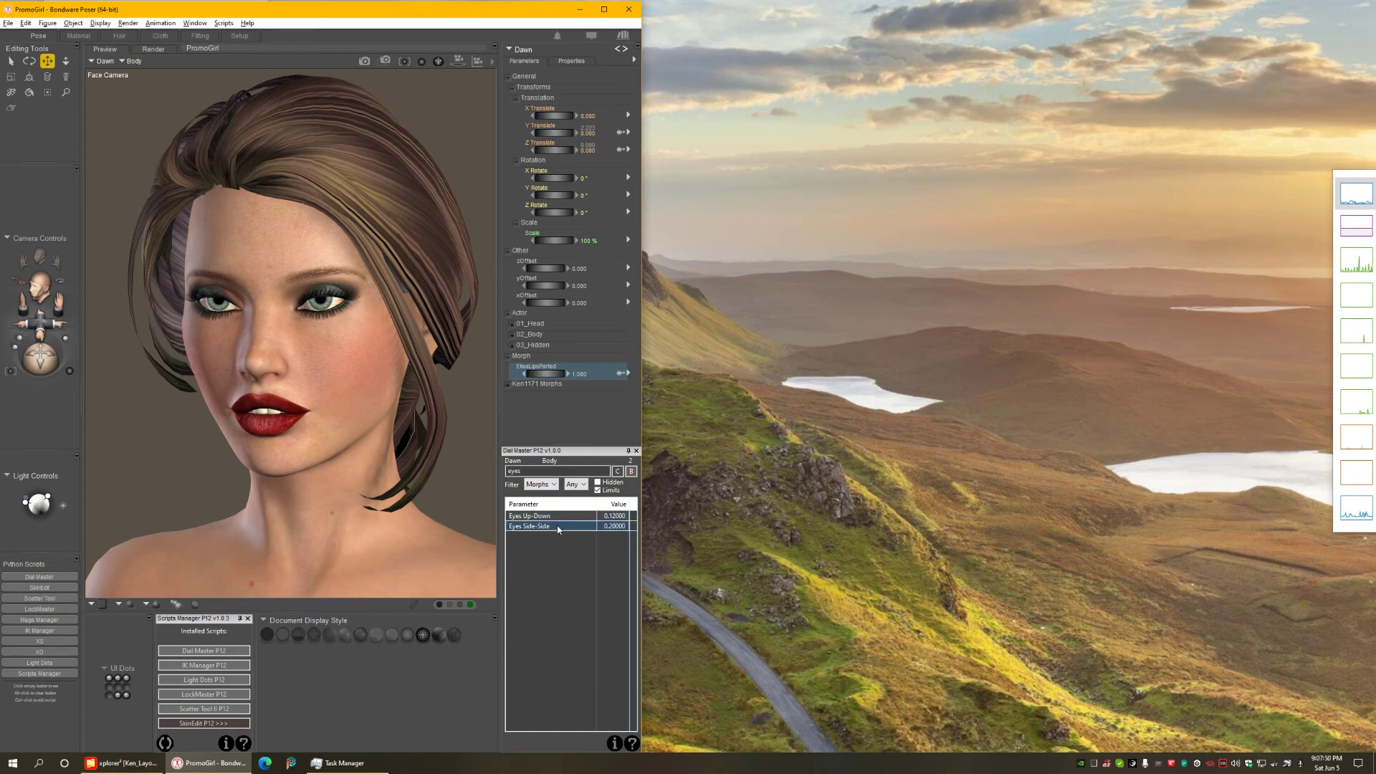
mouse_move(530, 527)
mouse_down()
mouse_move(560, 526)
mouse_move(539, 525)
mouse_up()
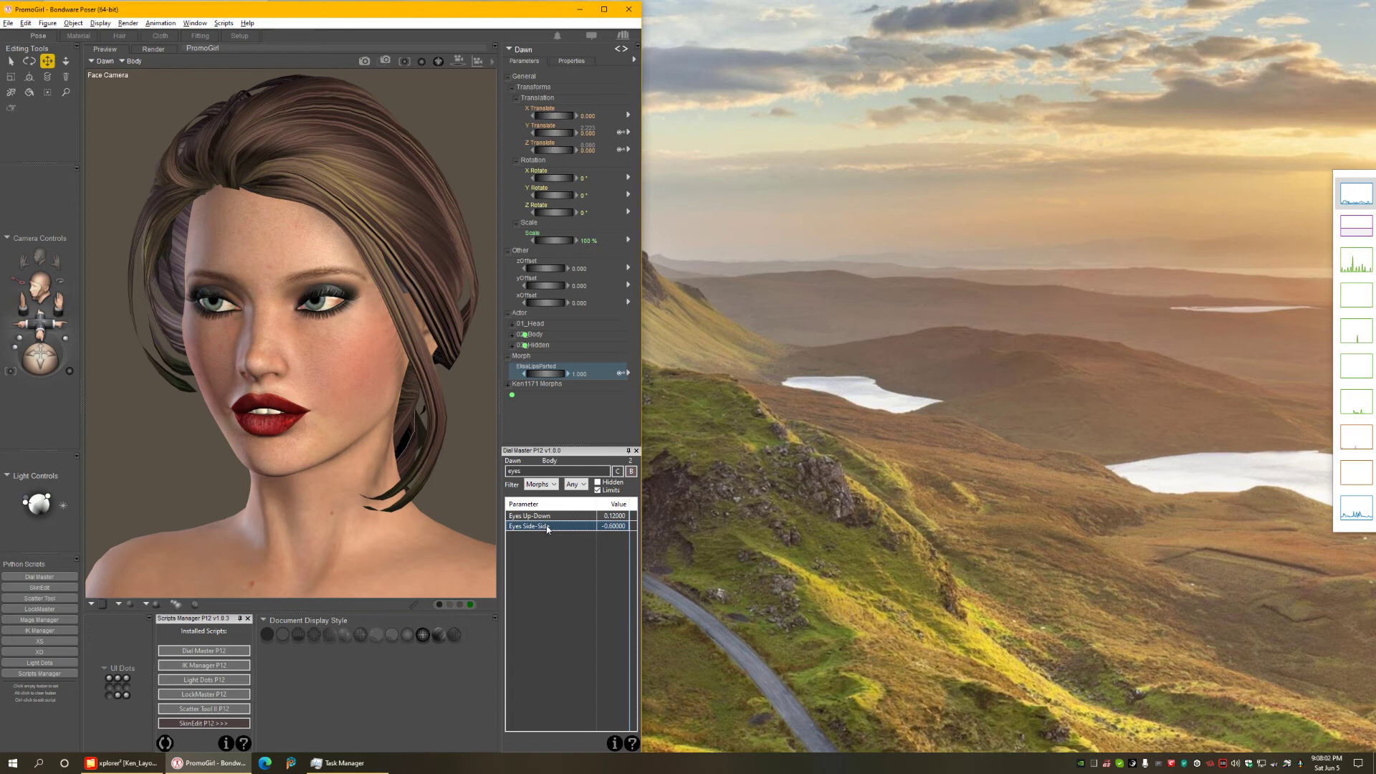
drag(536, 529, 559, 529)
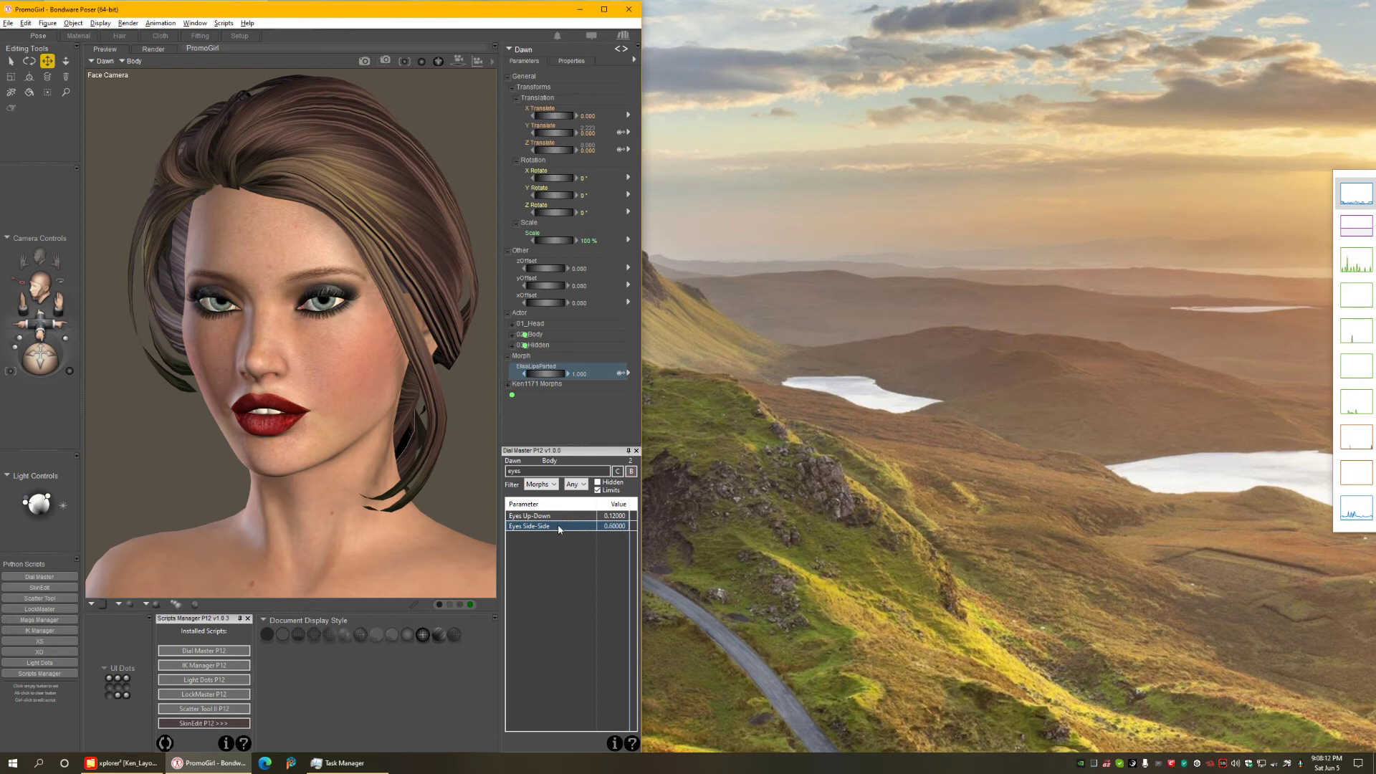
mouse_move(558, 528)
mouse_down()
mouse_move(524, 528)
mouse_move(559, 527)
mouse_move(533, 528)
mouse_move(544, 529)
mouse_up()
mouse_move(531, 529)
mouse_down()
mouse_move(551, 529)
mouse_move(503, 527)
mouse_move(546, 528)
mouse_move(516, 529)
mouse_up()
mouse_move(552, 529)
mouse_down()
mouse_move(529, 526)
mouse_move(544, 529)
mouse_up()
- Recheck the ElisaLipsParted dial's sensitivity setting and fine-tune the Eyes Side-Side dial to 0.56
double_click(538, 371)
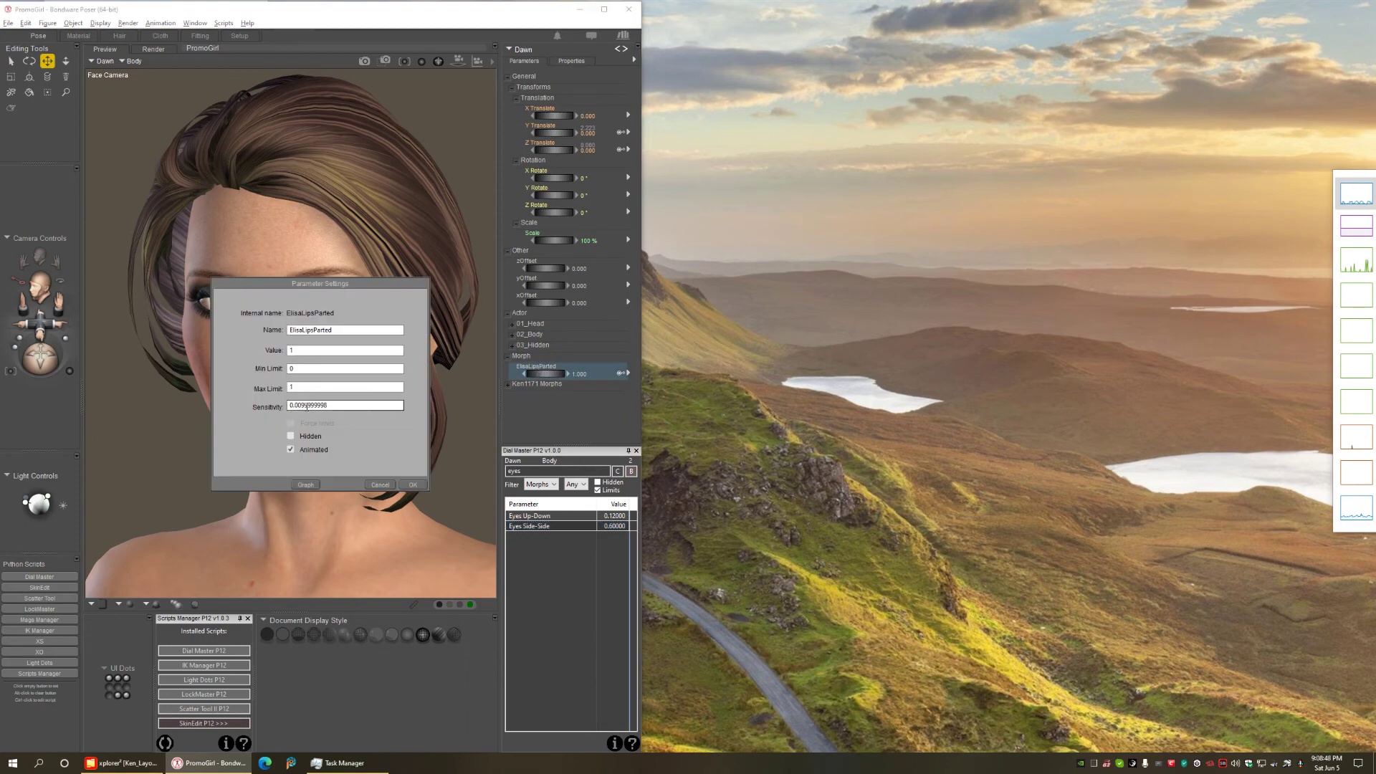
click(380, 485)
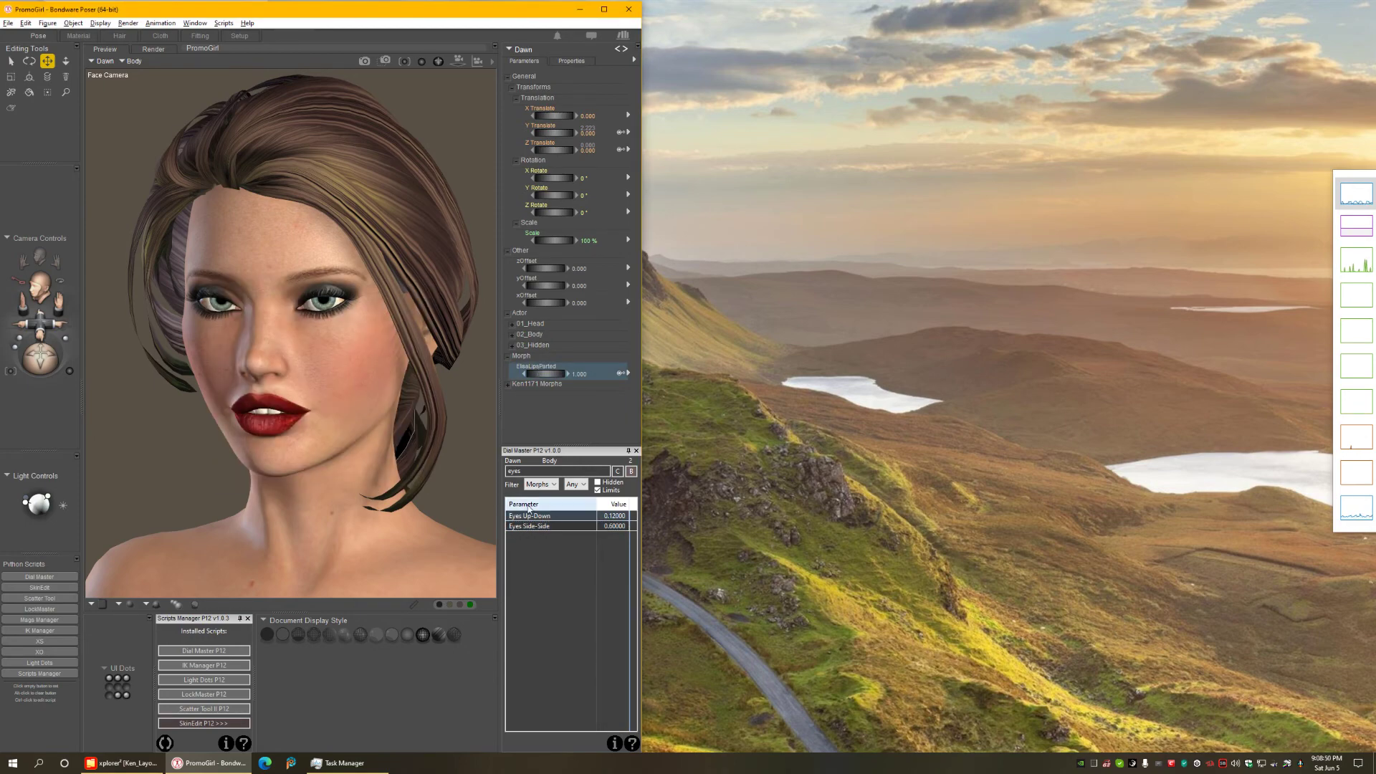
click(525, 527)
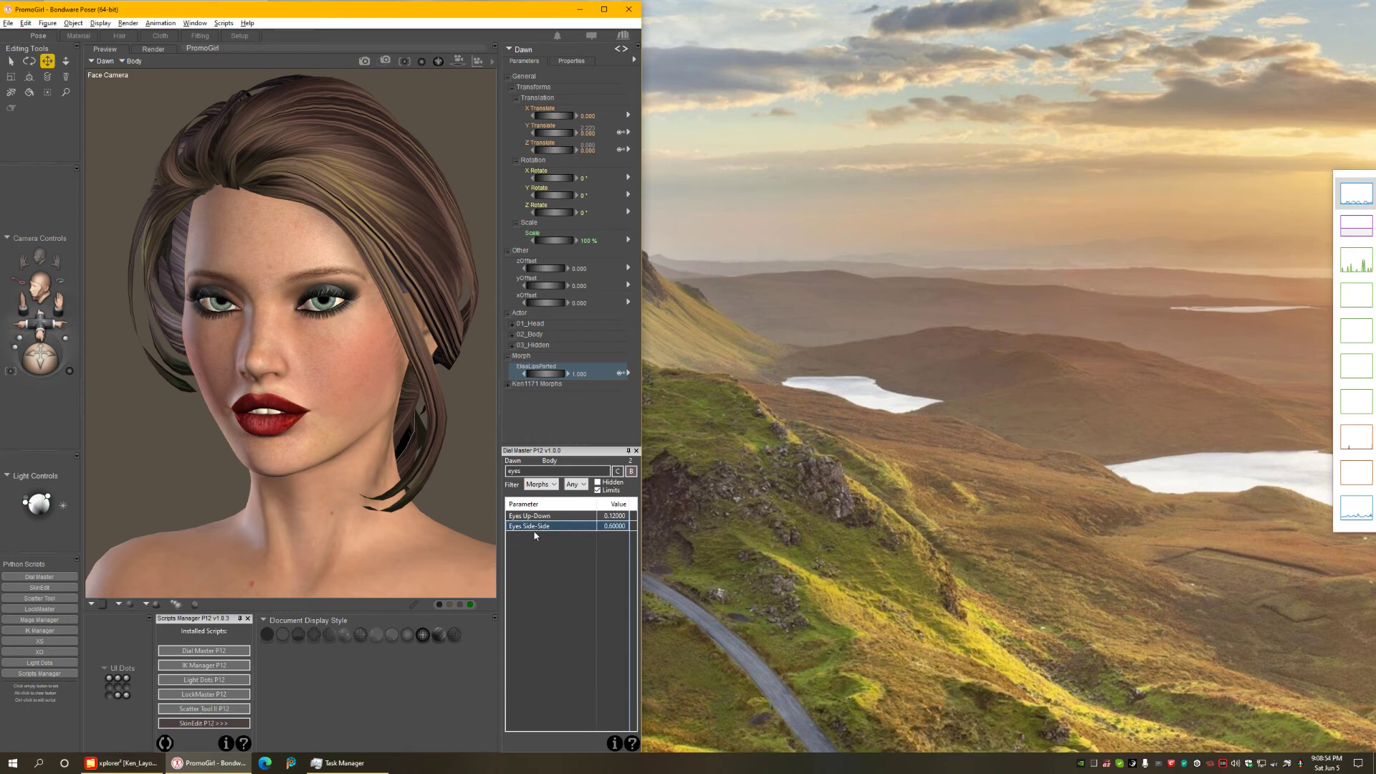
scroll(553, 528, down, 4)
scroll(543, 530, up, 5)
scroll(542, 529, down, 1)
- Search the morphs for "scale" and switch to the main camera
double_click(534, 477)
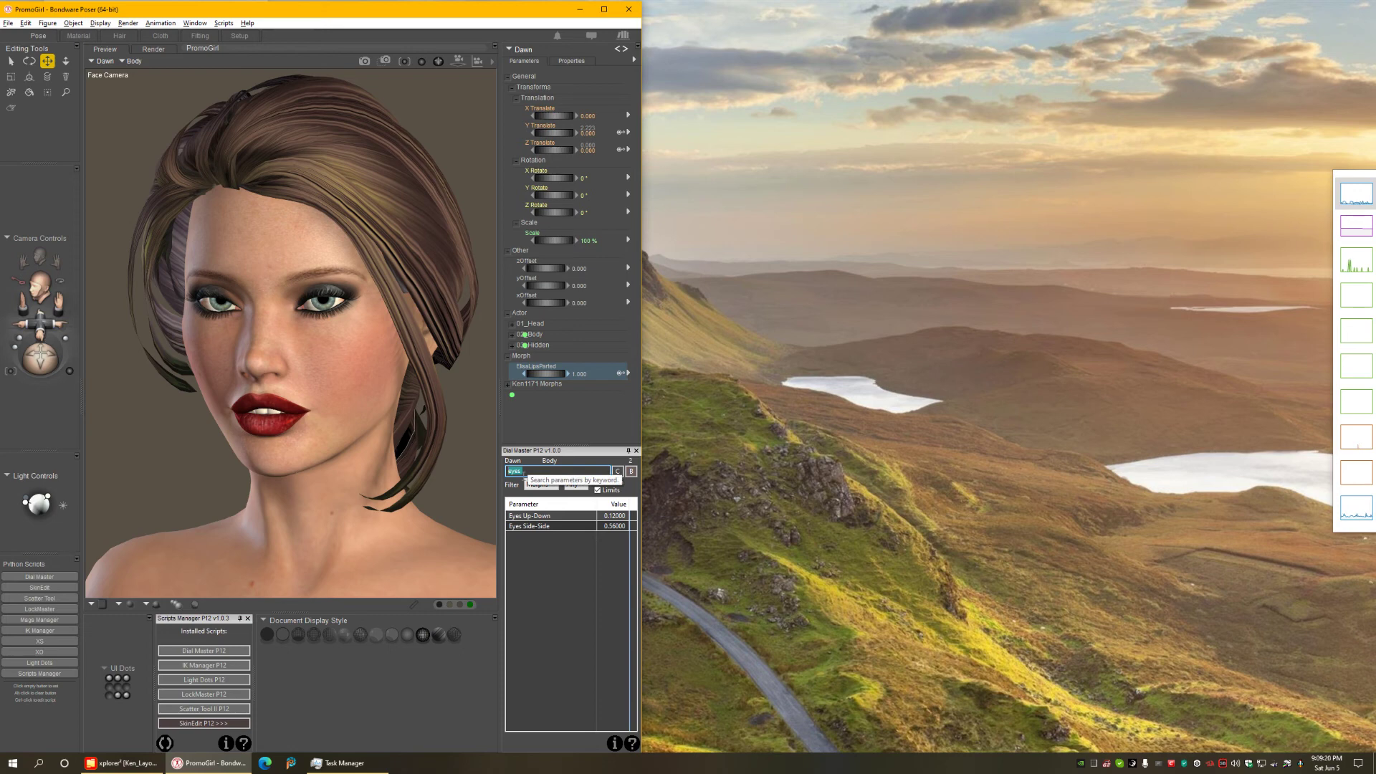
text(scale)
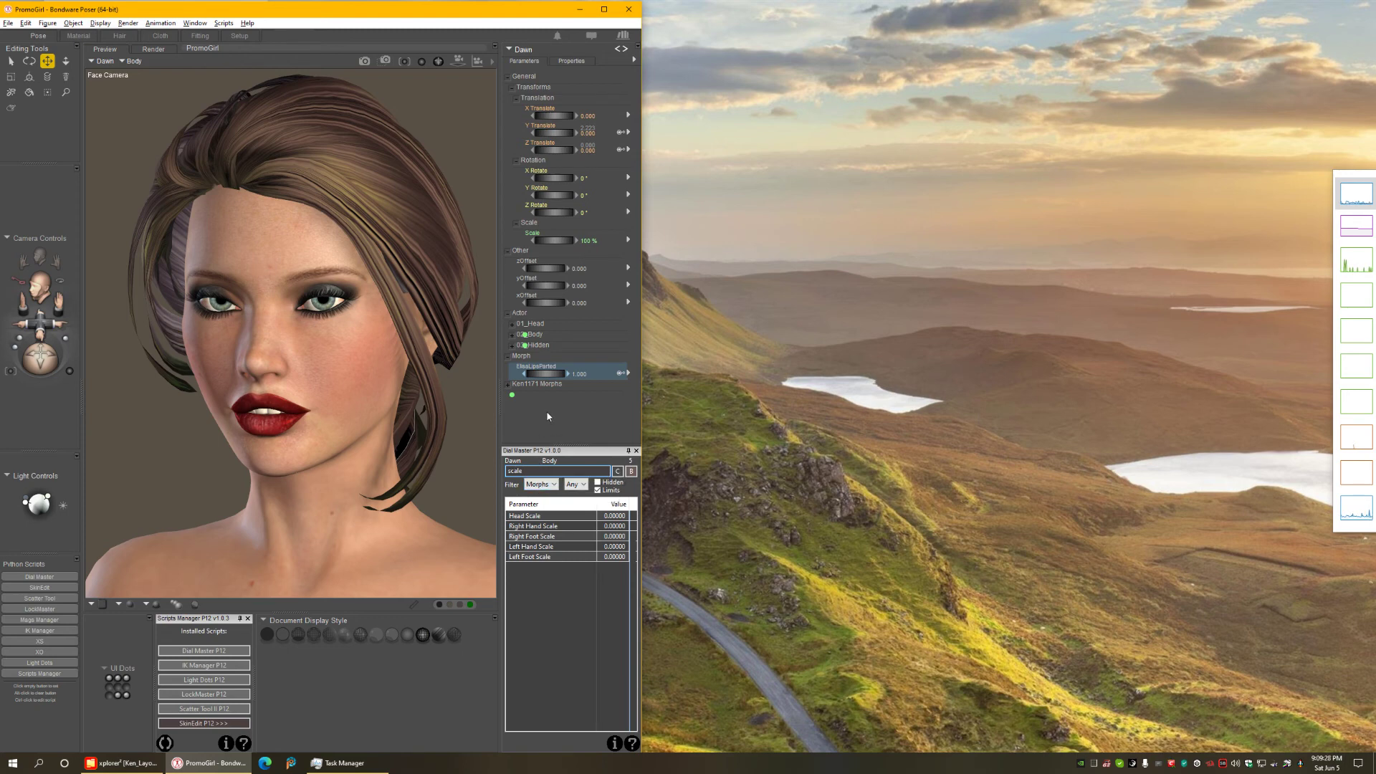
key(ctrl+m)
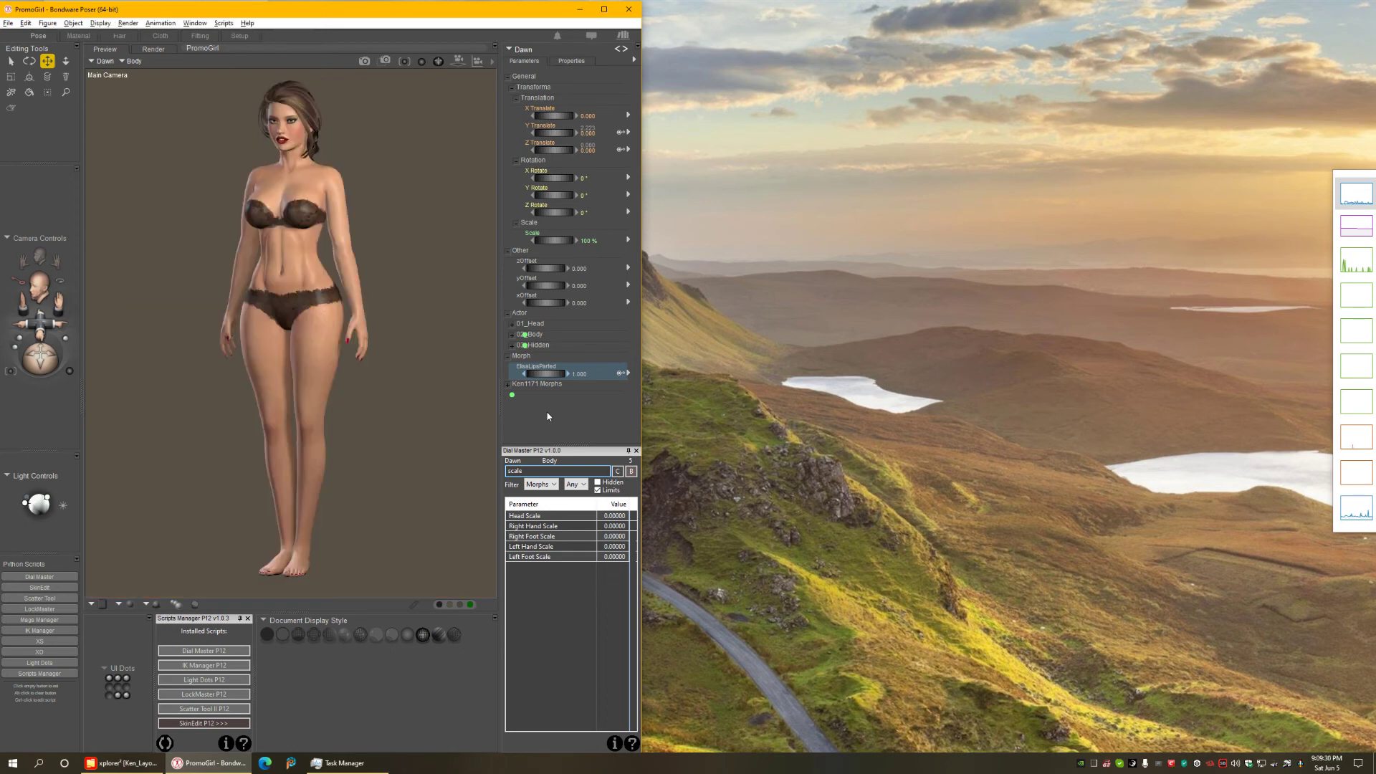
- Select the four hand and foot scale dials and change them together to 1, to -1 and back to 0
click(550, 527)
shift+click(541, 557)
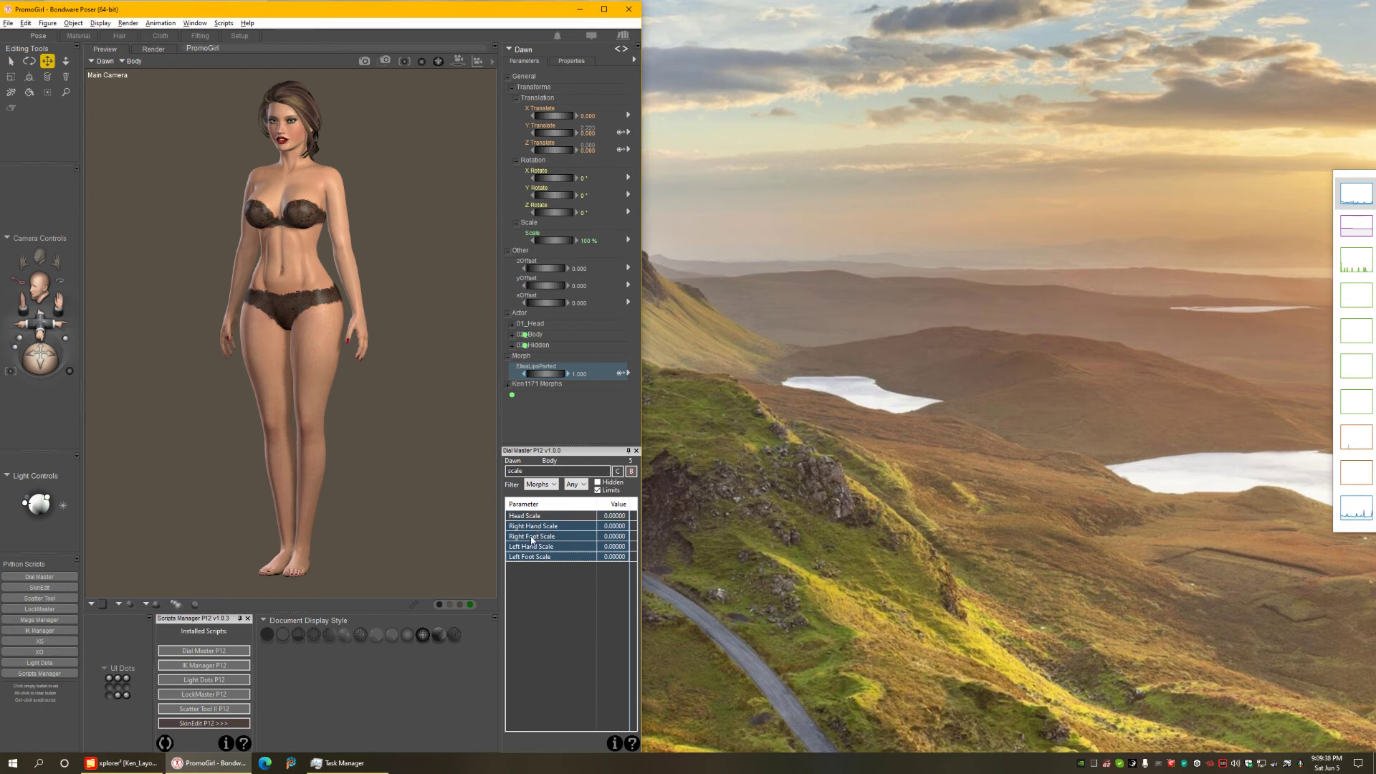
mouse_move(551, 534)
mouse_down()
mouse_move(587, 532)
mouse_move(555, 534)
mouse_up()
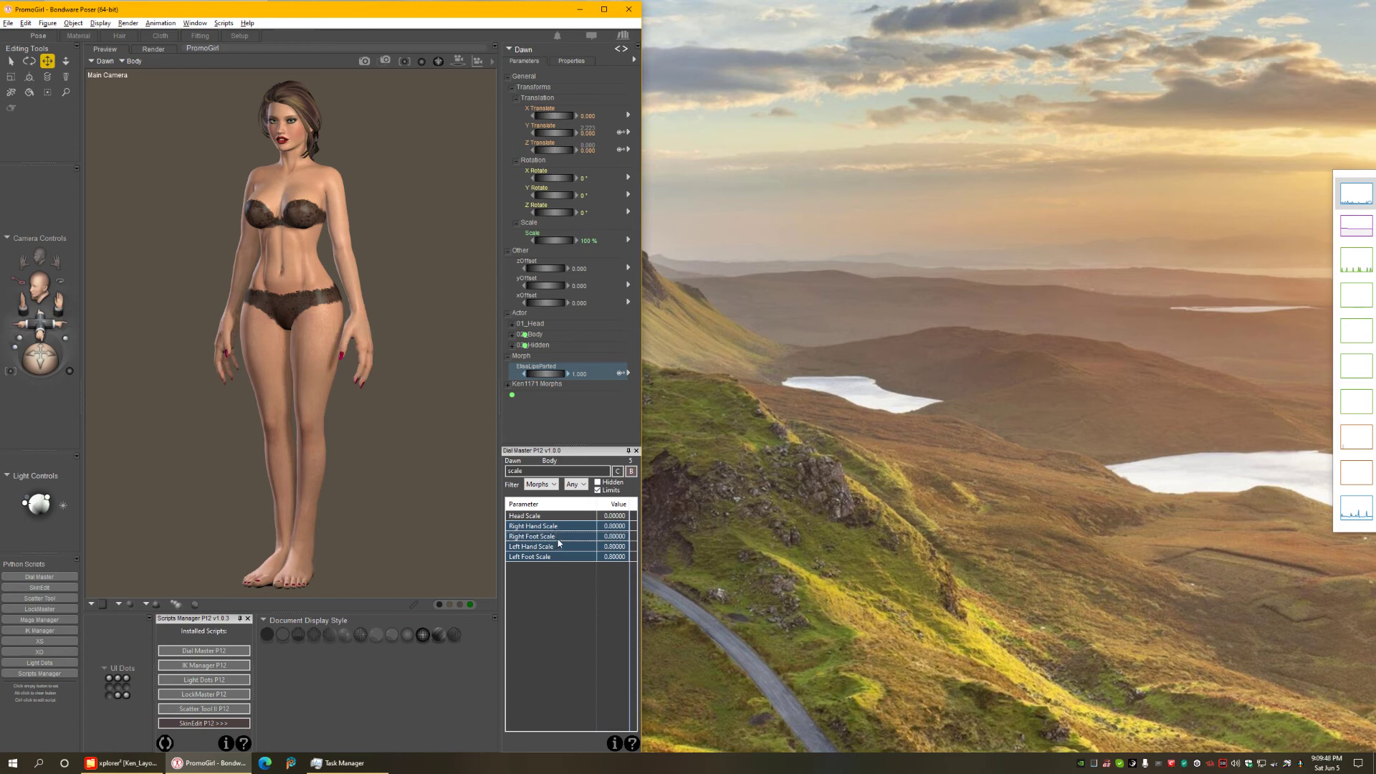
scroll(558, 544, up, 1)
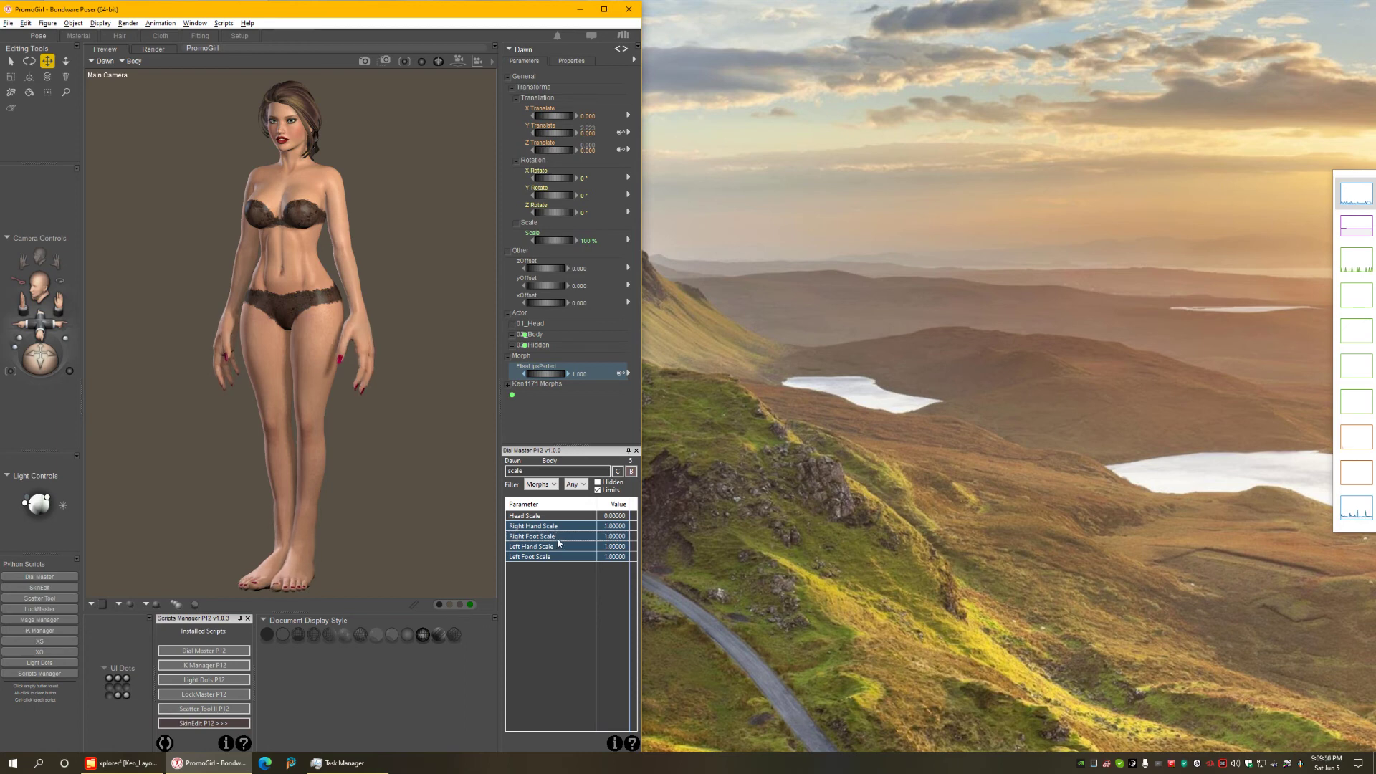
scroll(554, 544, down, 10)
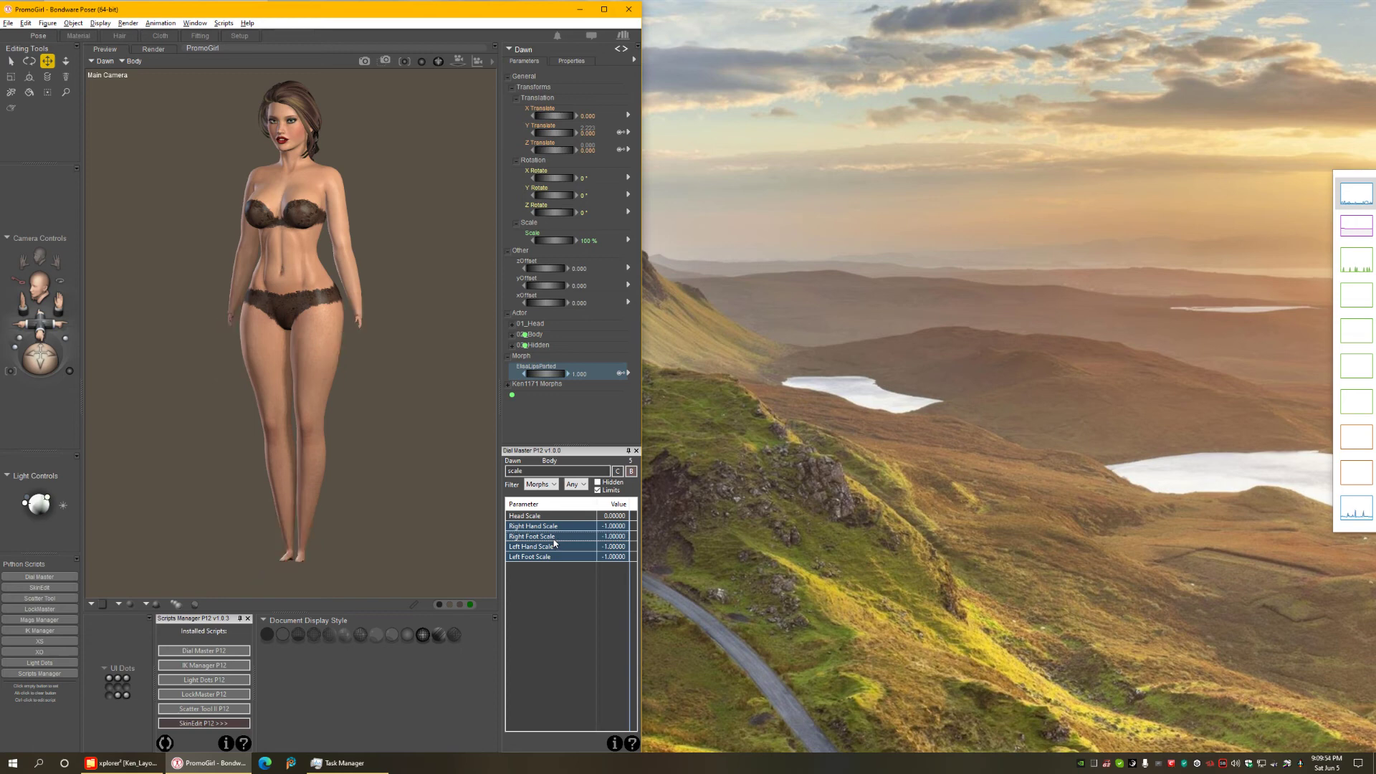
scroll(555, 543, up, 5)
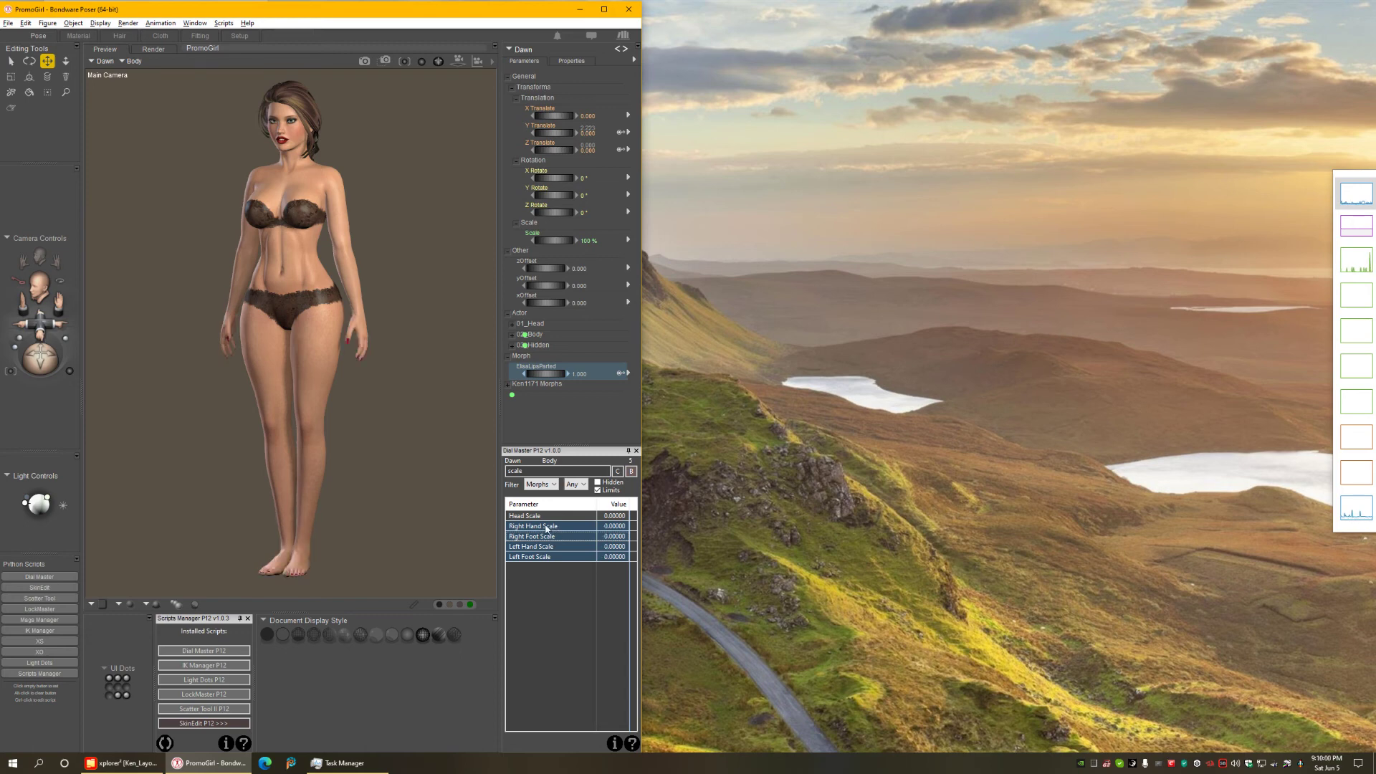
- Select only Right Hand Scale and Right Foot Scale, raise both to 1 and return them to 0
click(546, 527)
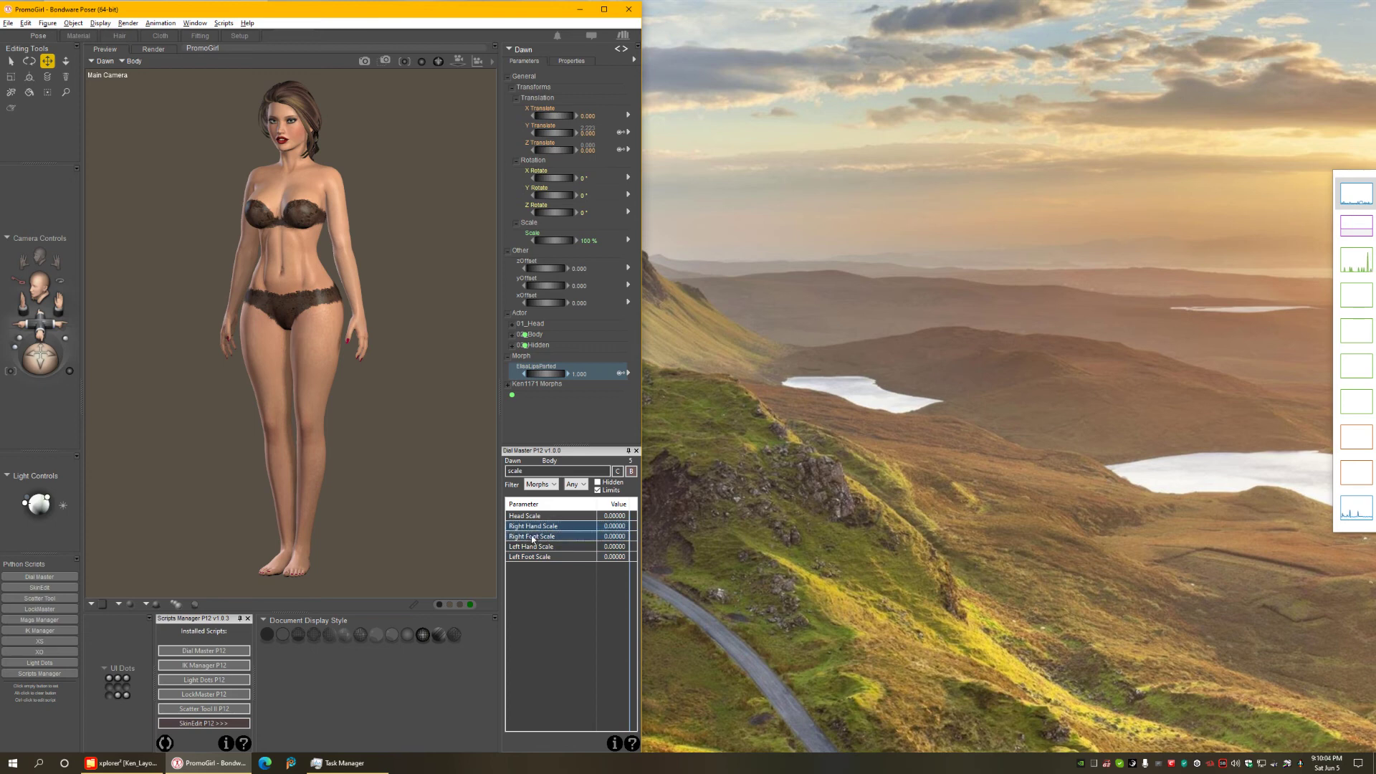
scroll(559, 528, up, 10)
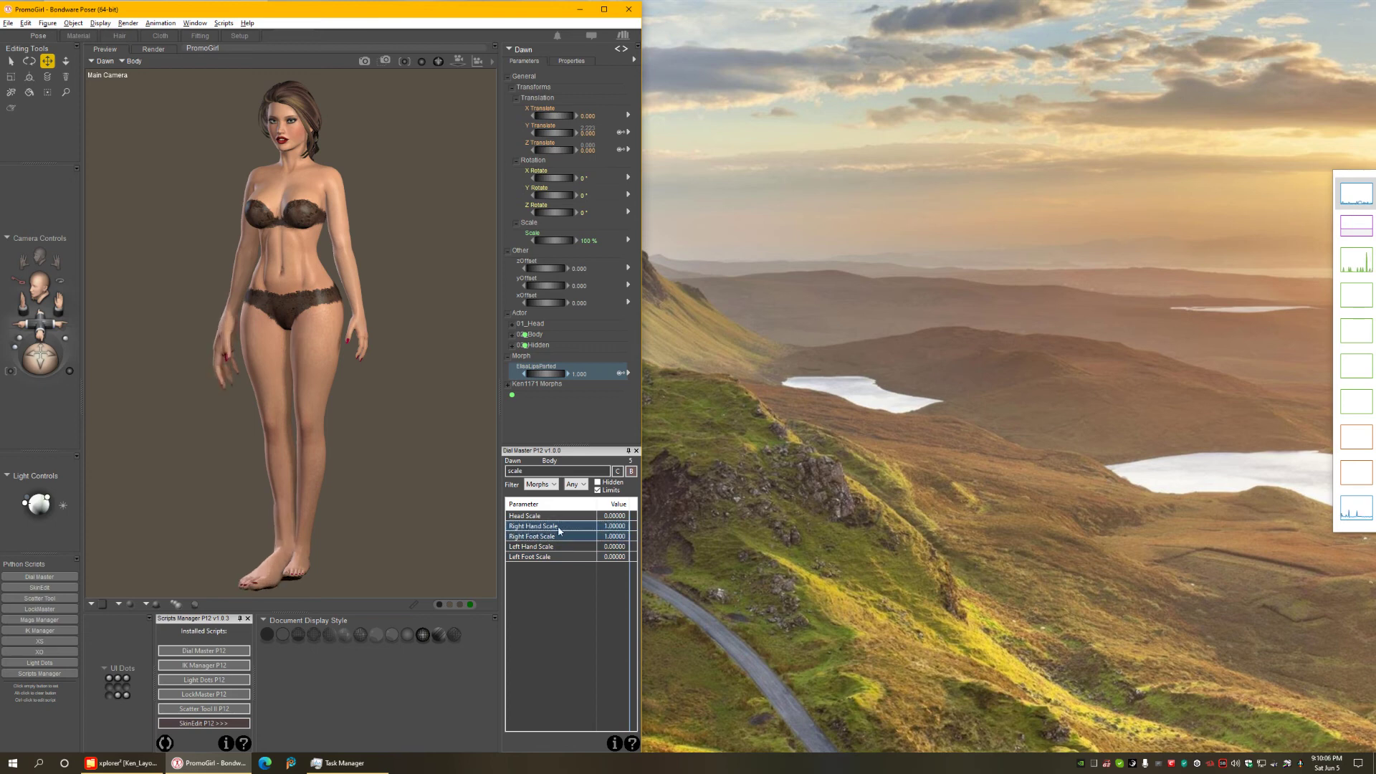
scroll(551, 538, down, 10)
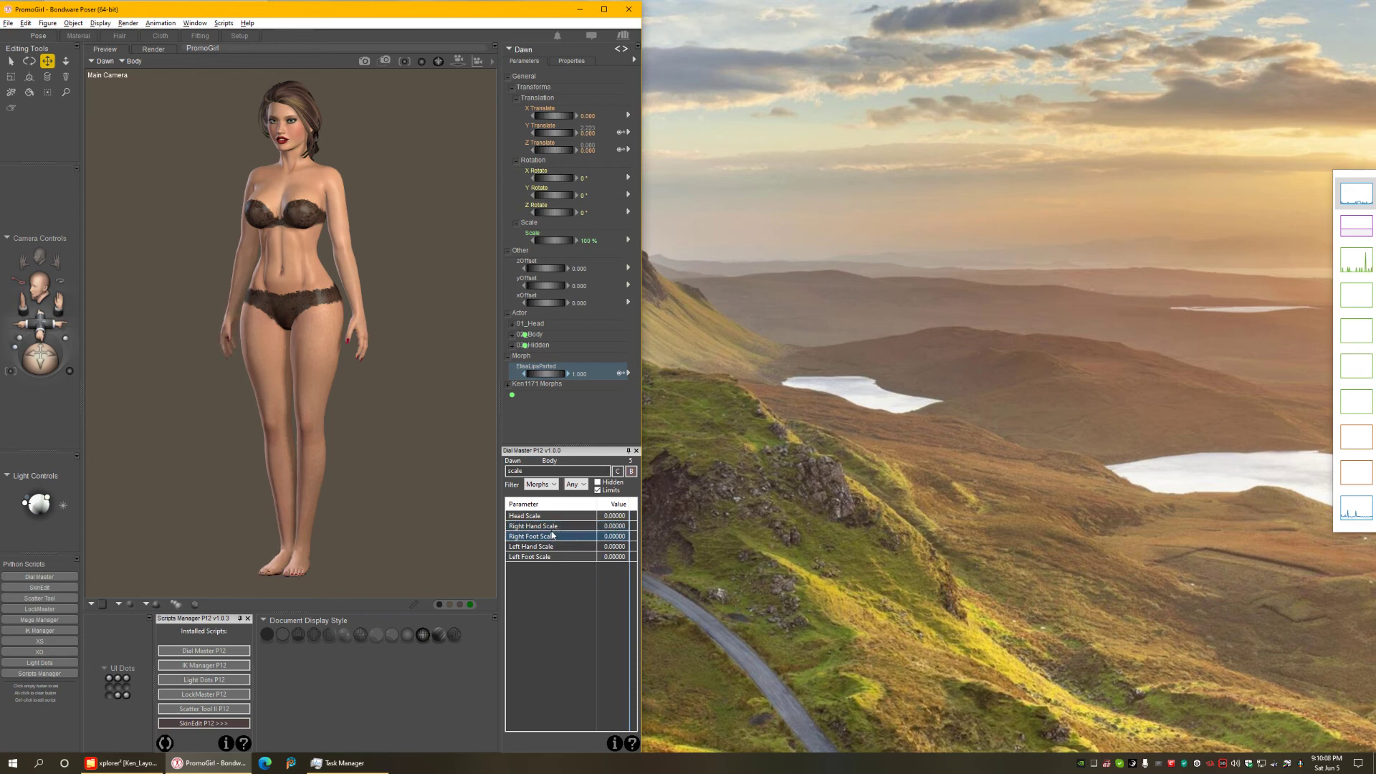
- Try range-selecting the dials from Right Hand Scale to Left Foot Scale and adding or removing single dials, finishing with only Right Hand Scale selected
click(553, 528)
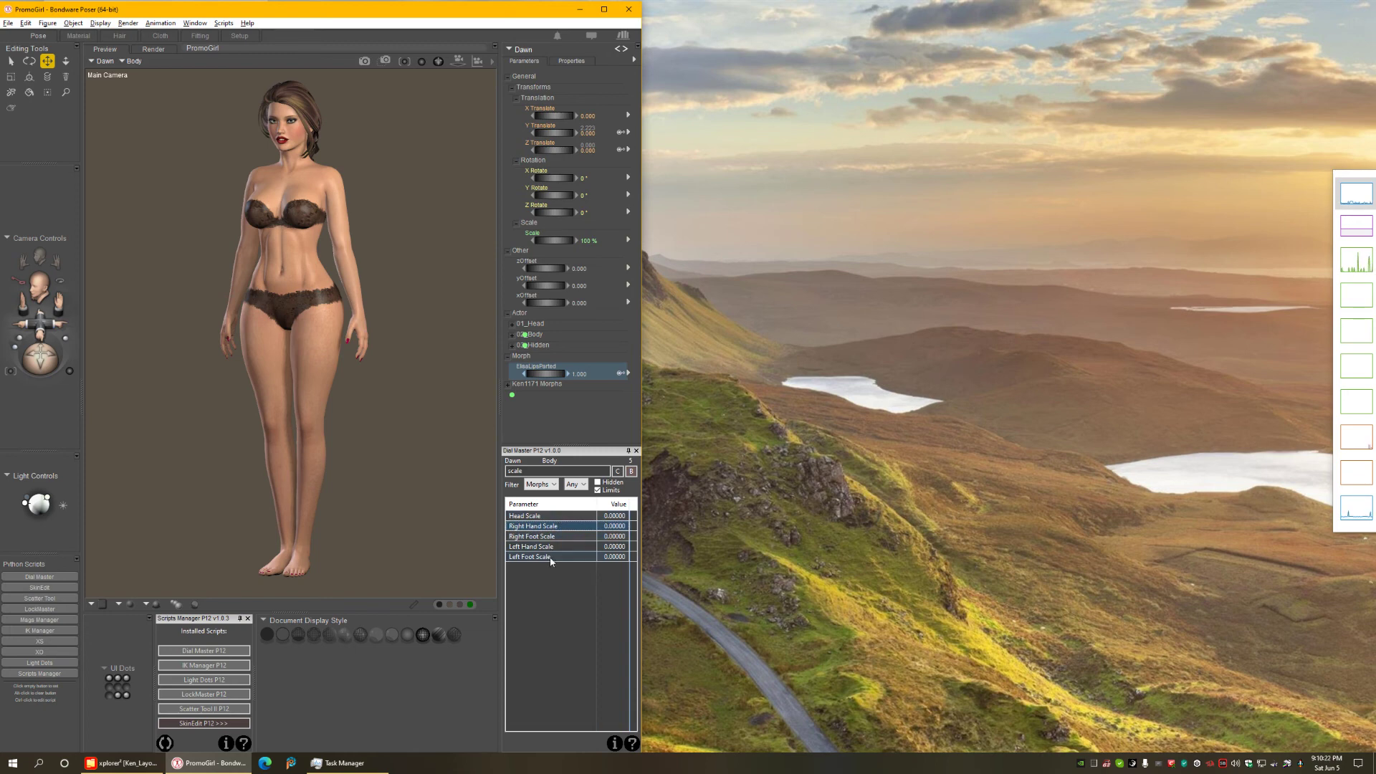
shift+click(550, 557)
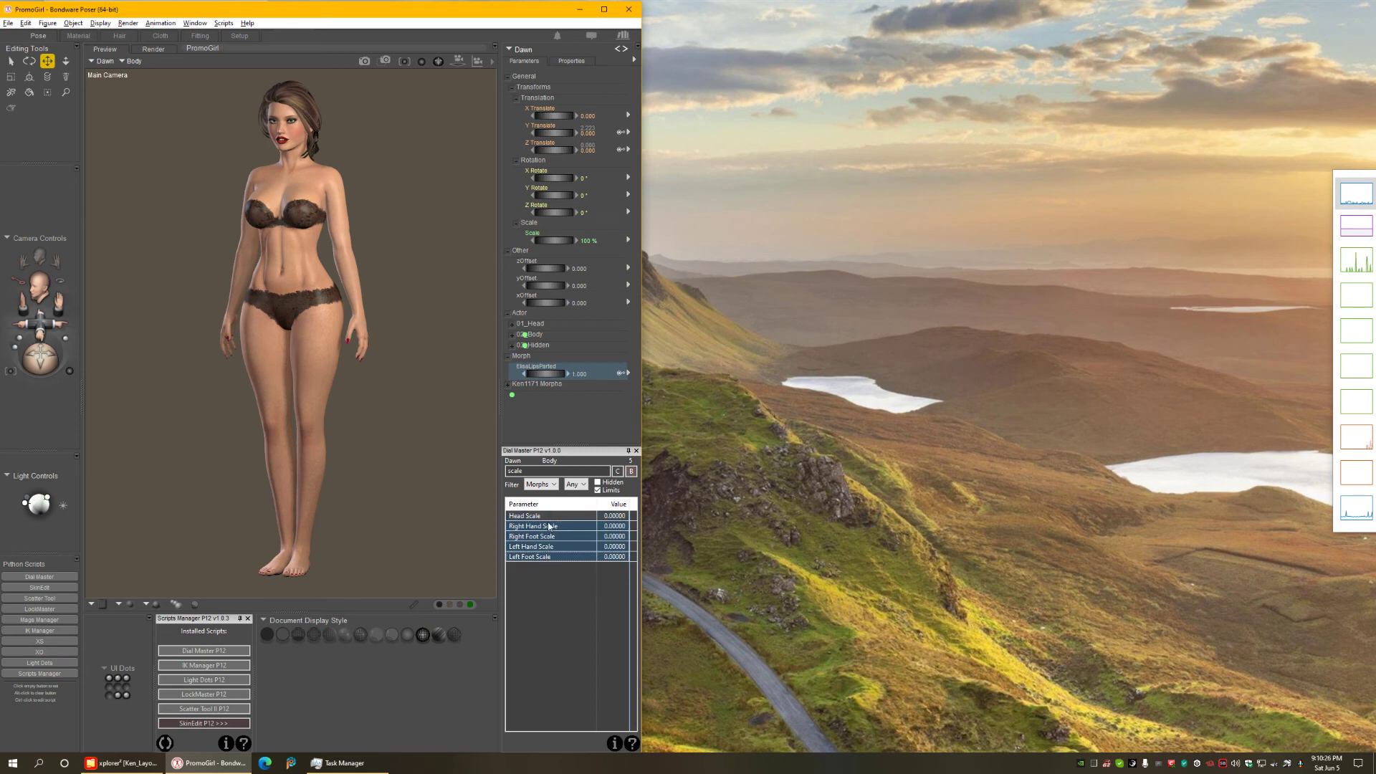
click(549, 526)
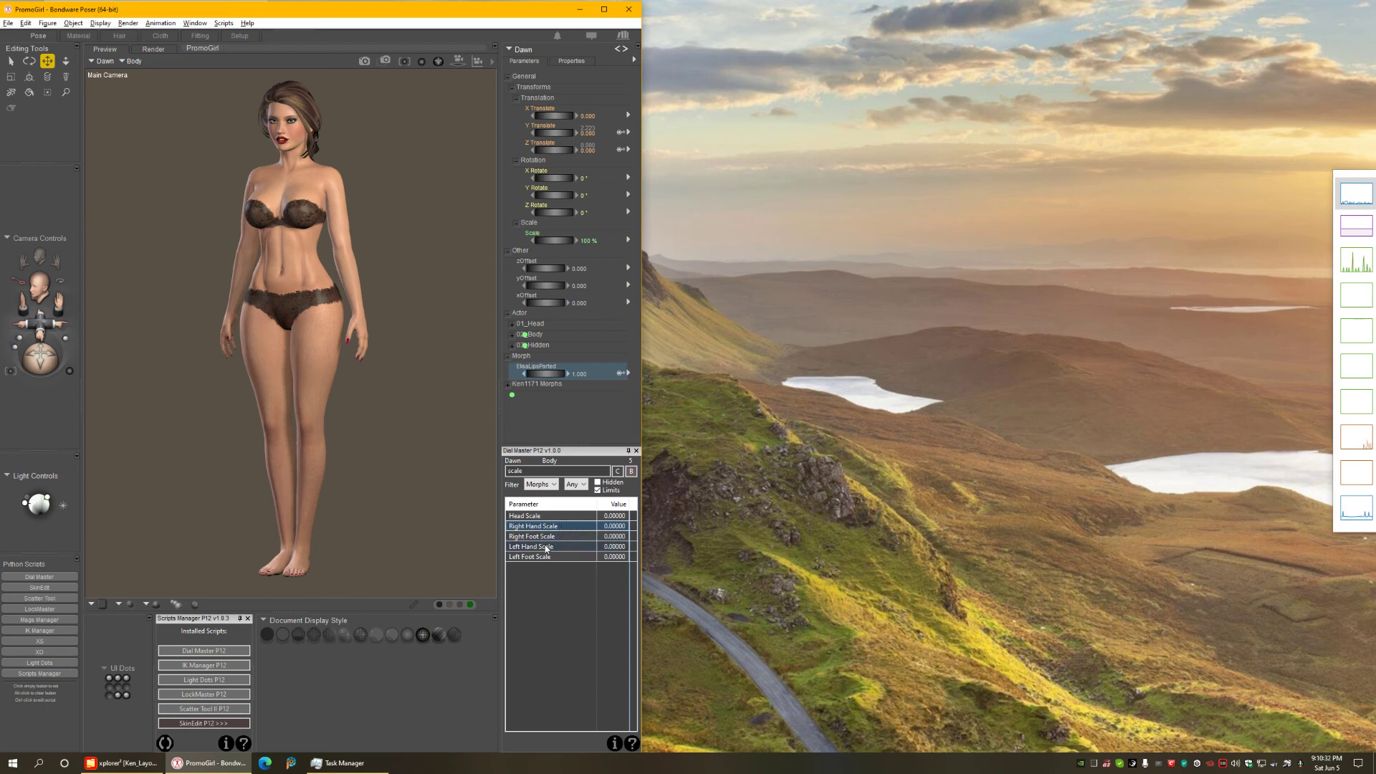
ctrl+click(546, 547)
ctrl+click(541, 557)
ctrl+click(546, 536)
ctrl+click(548, 547)
ctrl+click(544, 557)
ctrl+click(548, 538)
ctrl+click(543, 557)
click(558, 547)
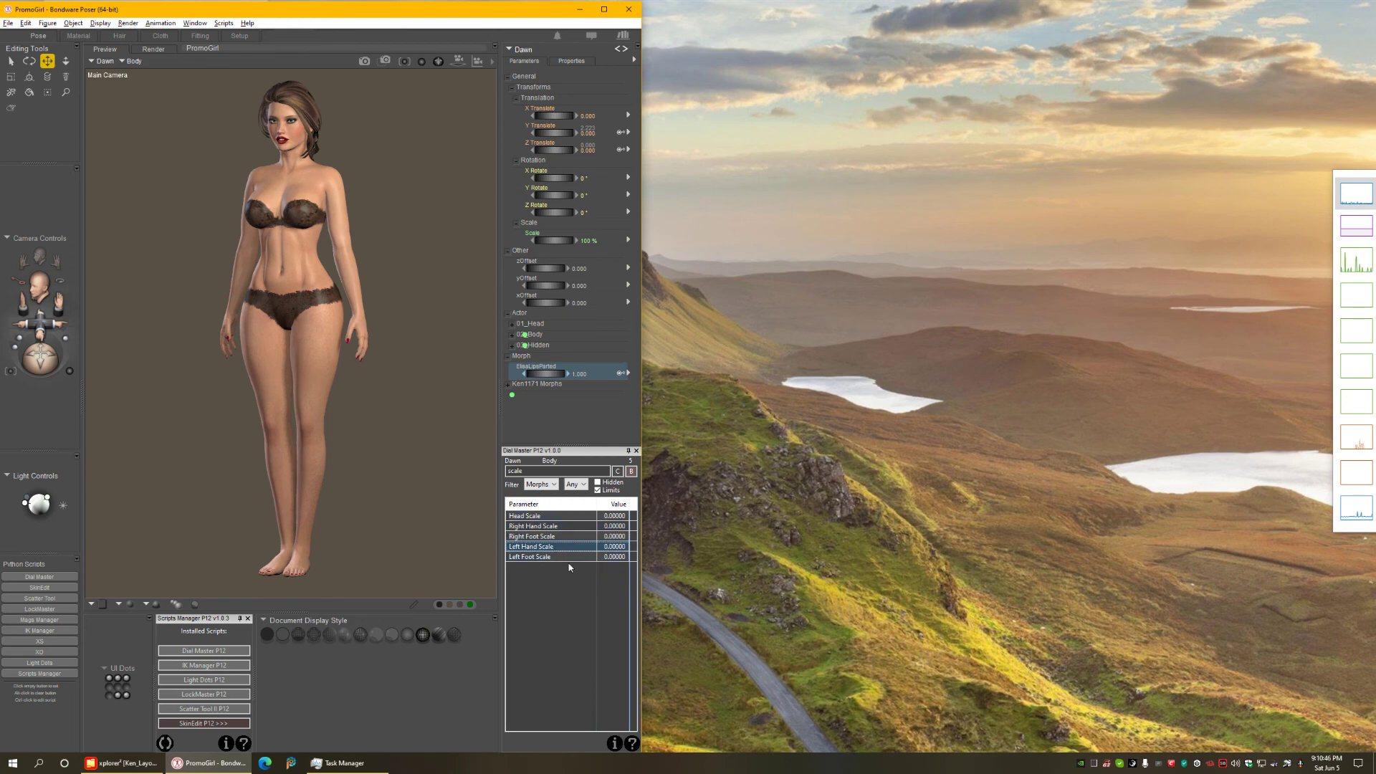
click(549, 527)
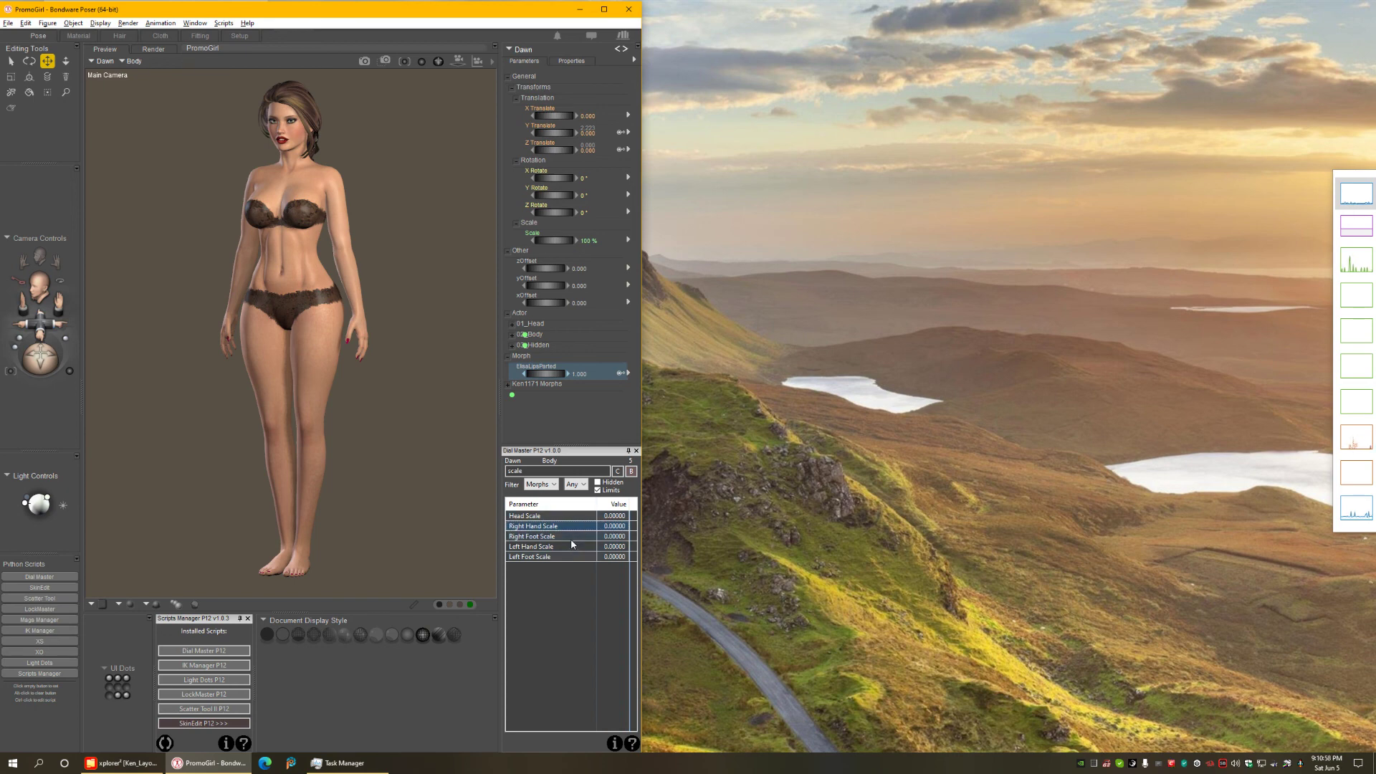
- Keep the type filter on Morphs and search for "jcm"
click(541, 485)
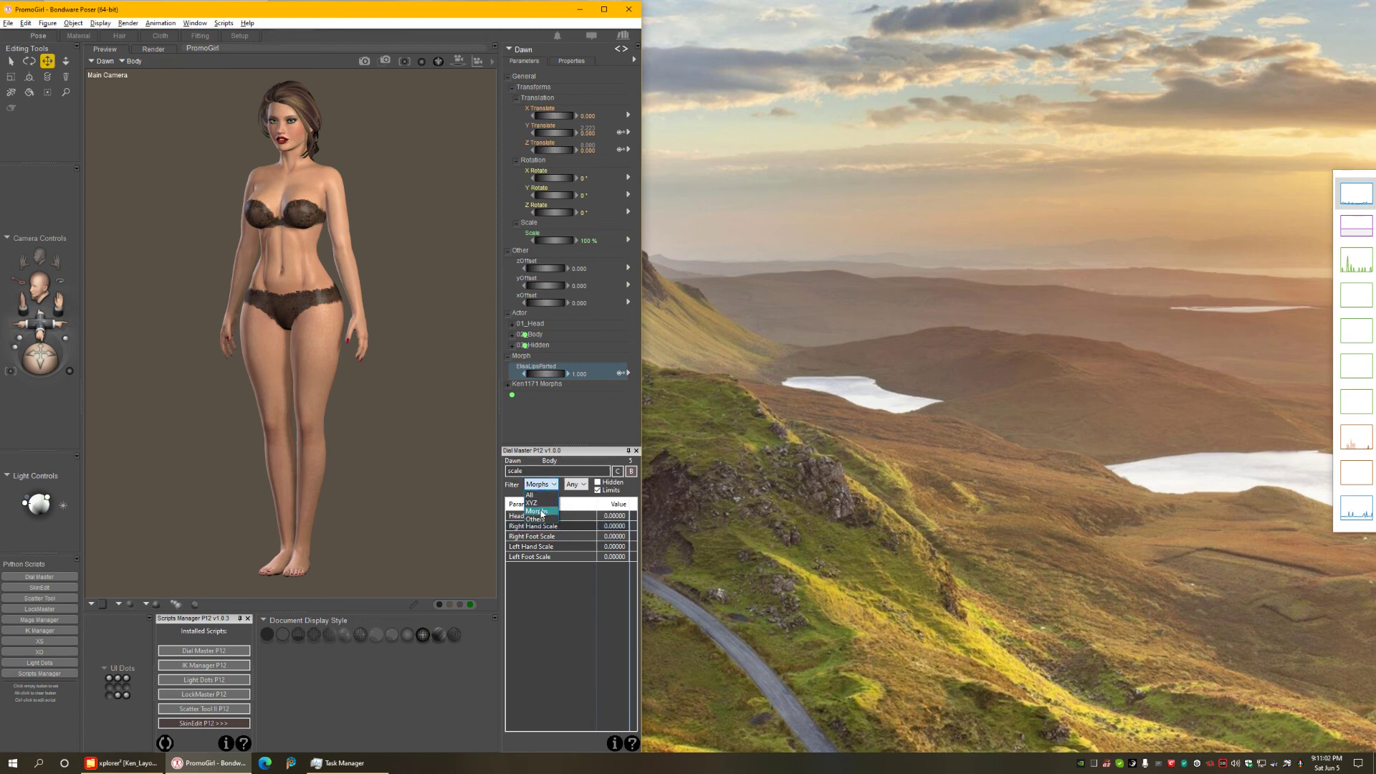
click(543, 513)
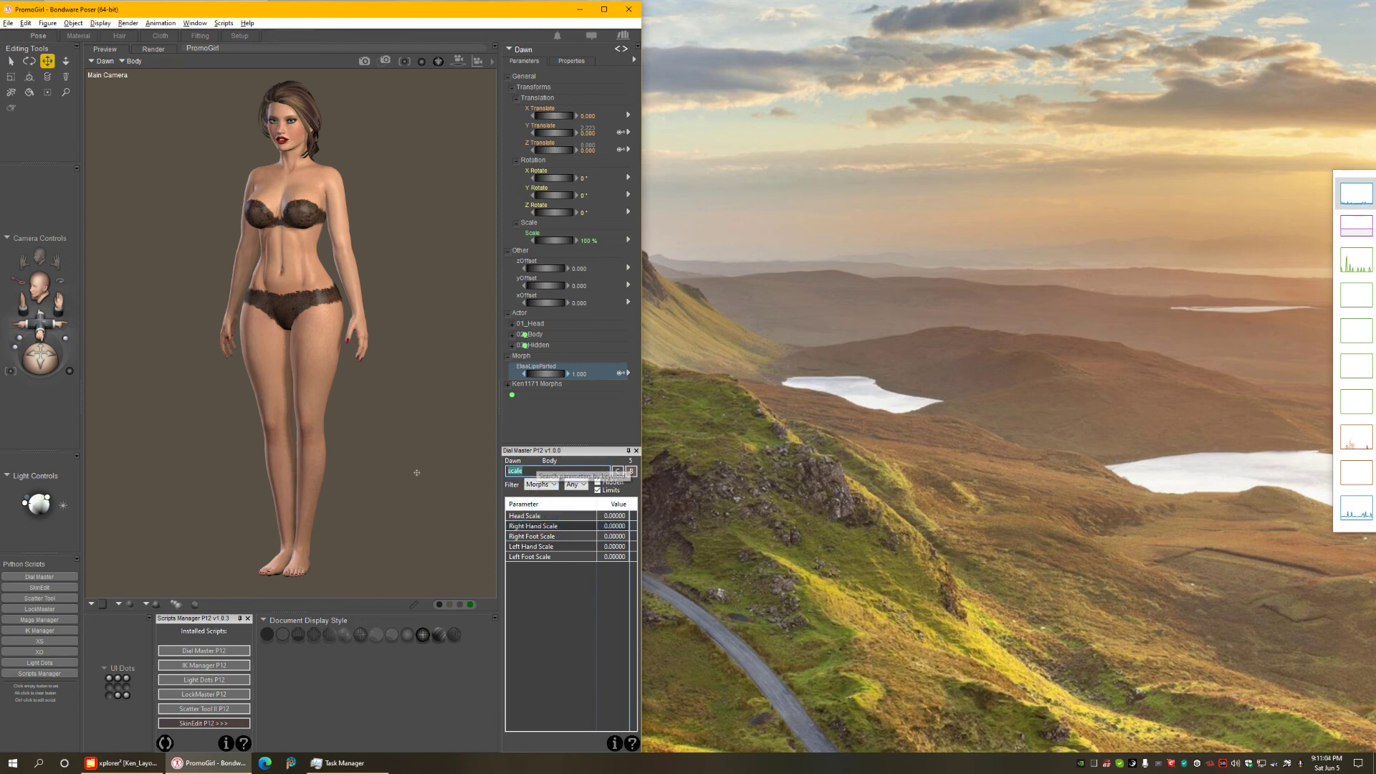
text(jcm)
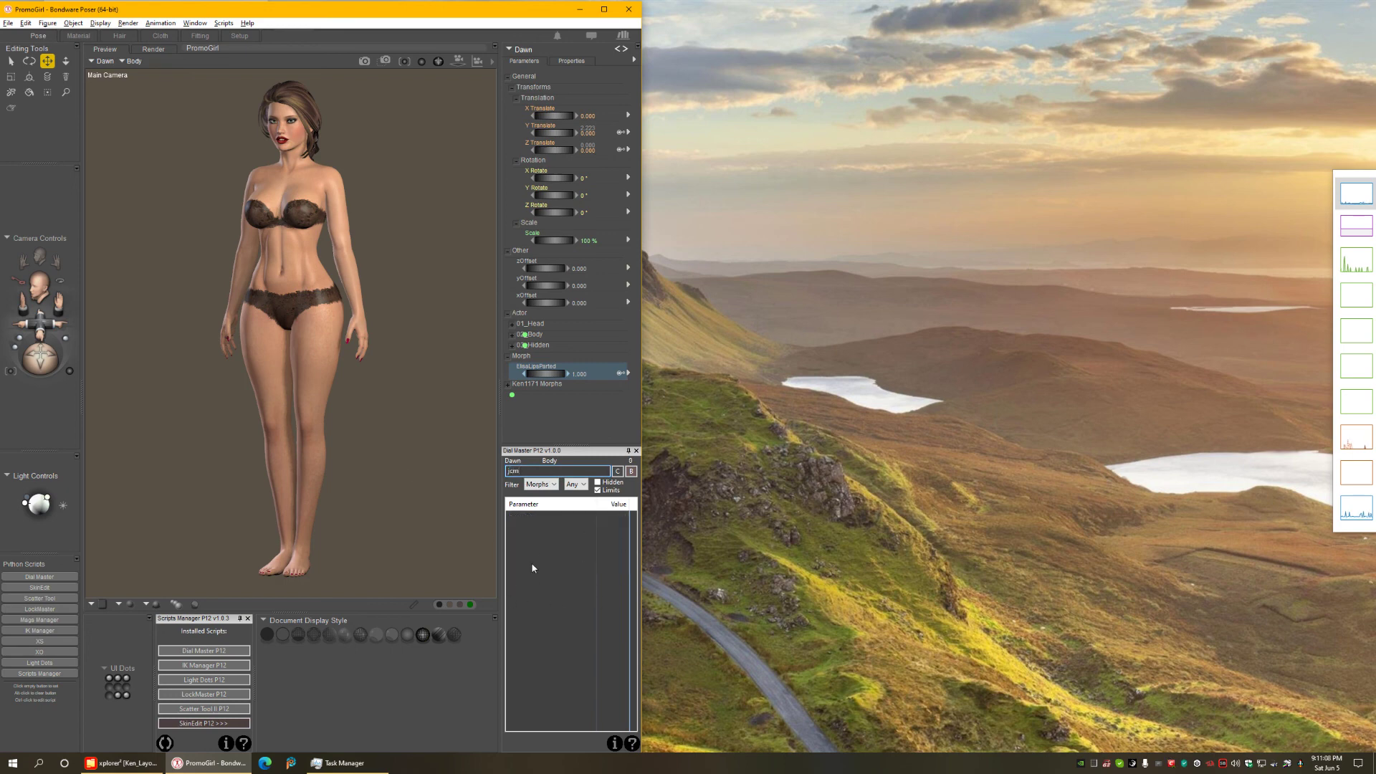
- Include hidden parameters in the "jcm" search, look through the listed morphs and view the parameter palette's own hidden-parameters option
click(598, 484)
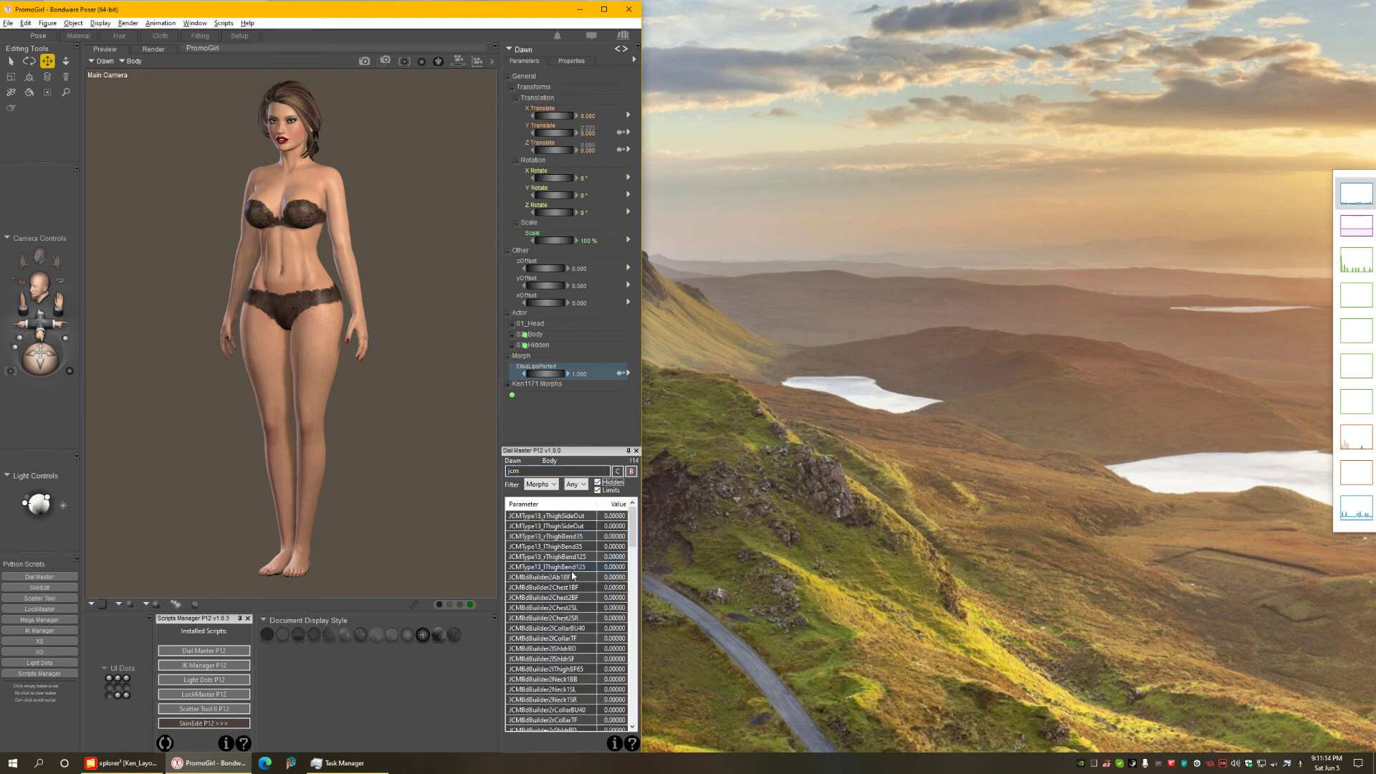
scroll(572, 576, down, 9)
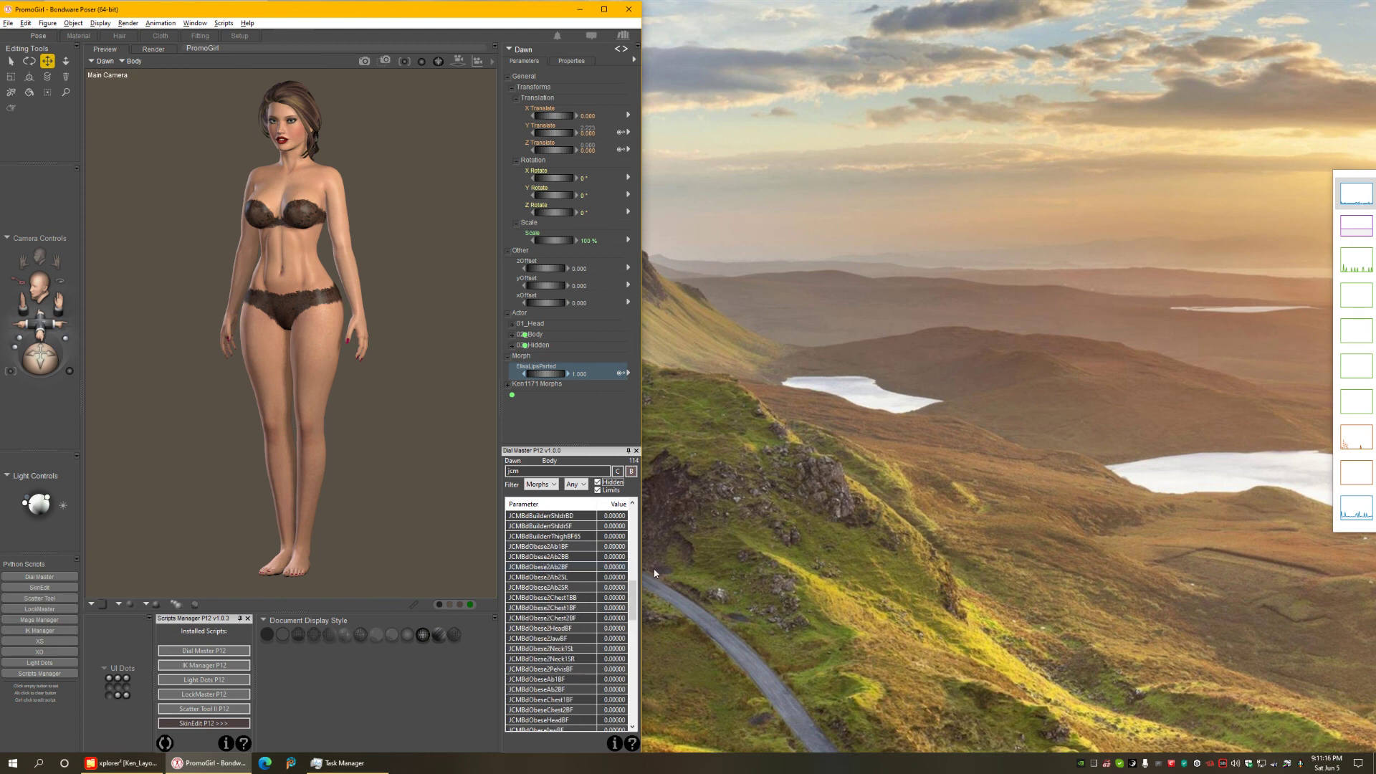
scroll(602, 549, down, 7)
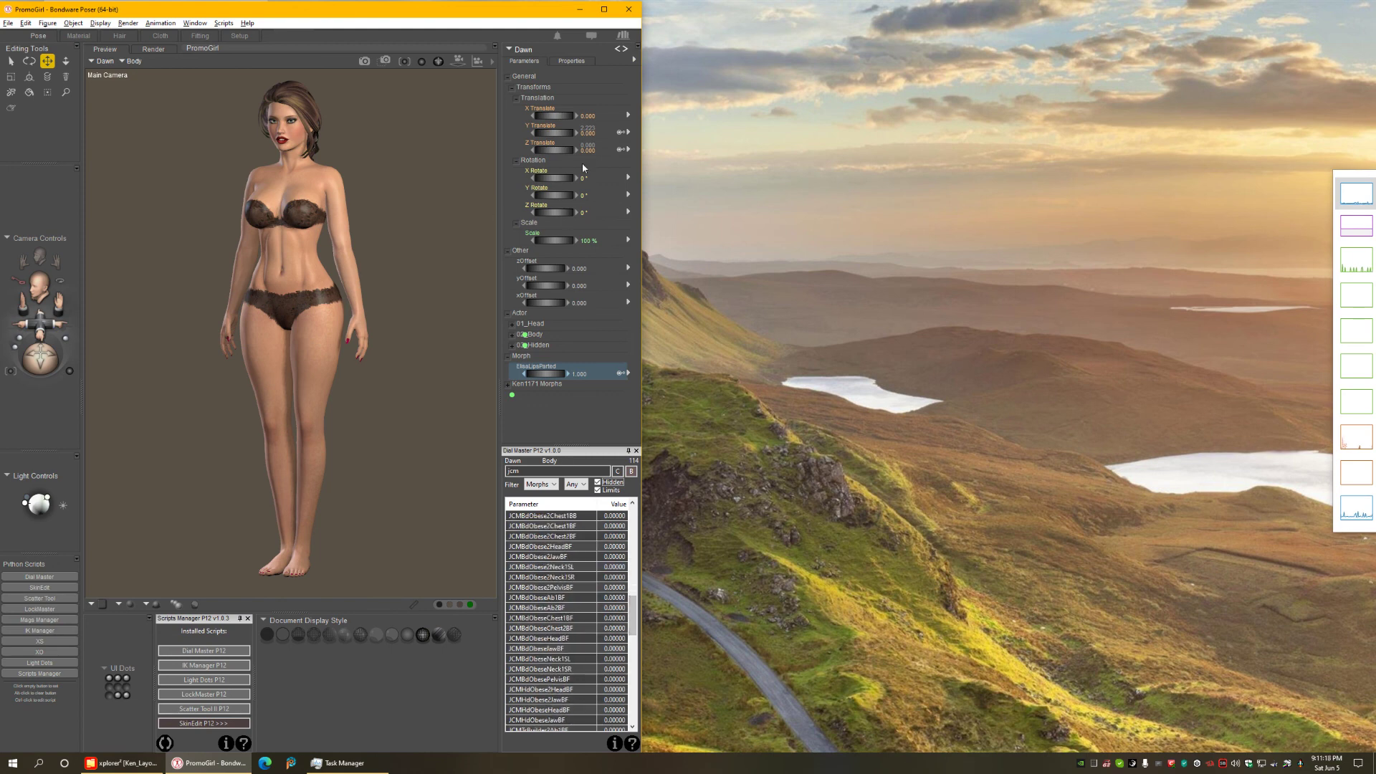
click(634, 60)
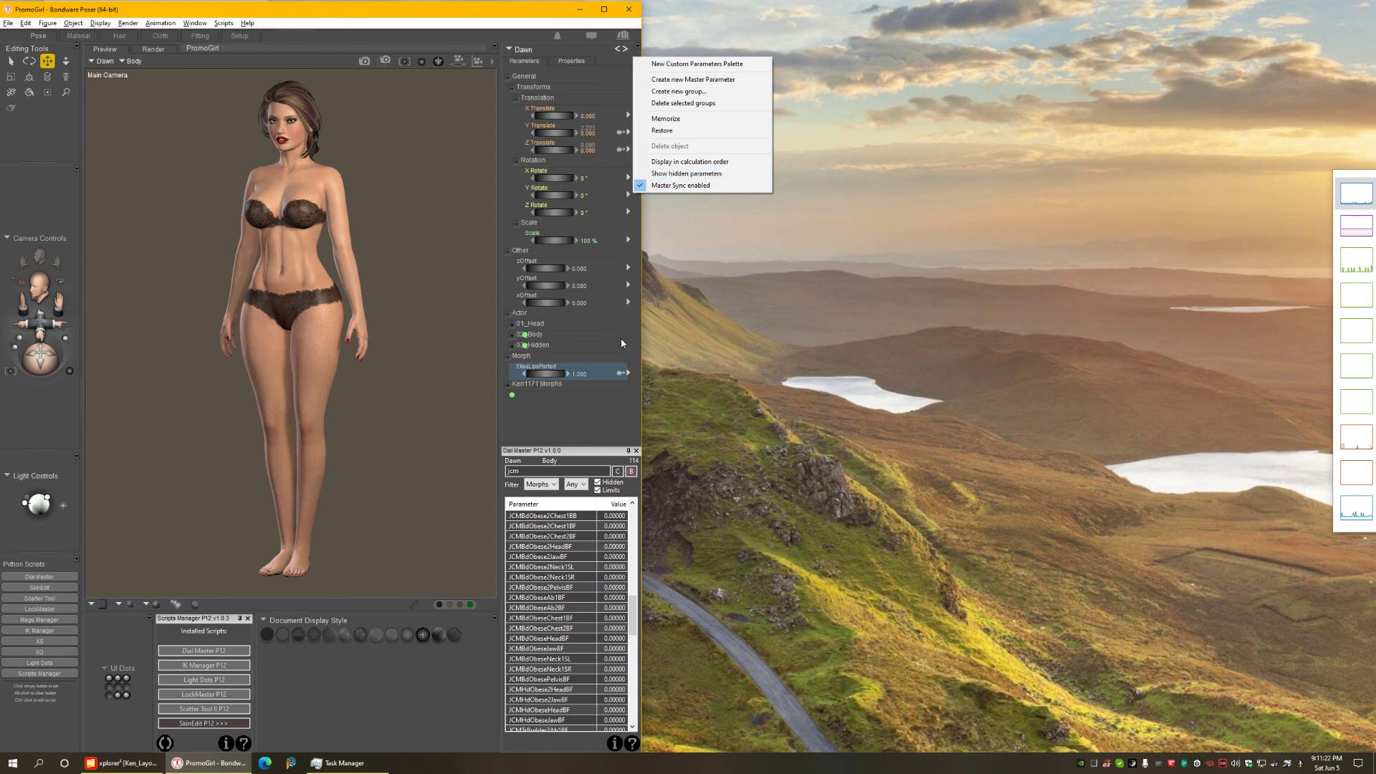
mouse_move(633, 615)
mouse_down()
mouse_move(638, 667)
mouse_move(639, 615)
mouse_up()
scroll(640, 616, up, 2)
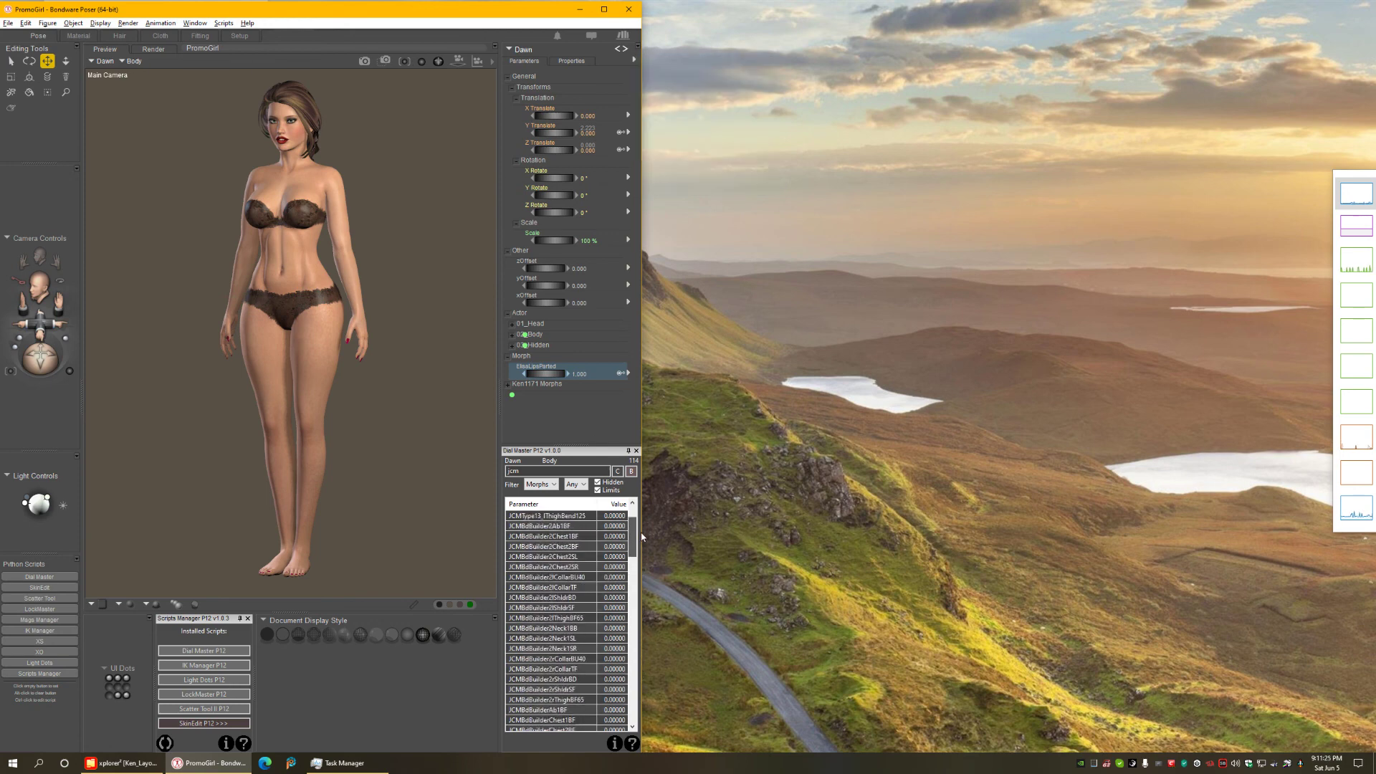
- Exclude hidden parameters from the results, empty the keyword search, re-enter "jcm" and clear the search box again
click(602, 482)
click(602, 482)
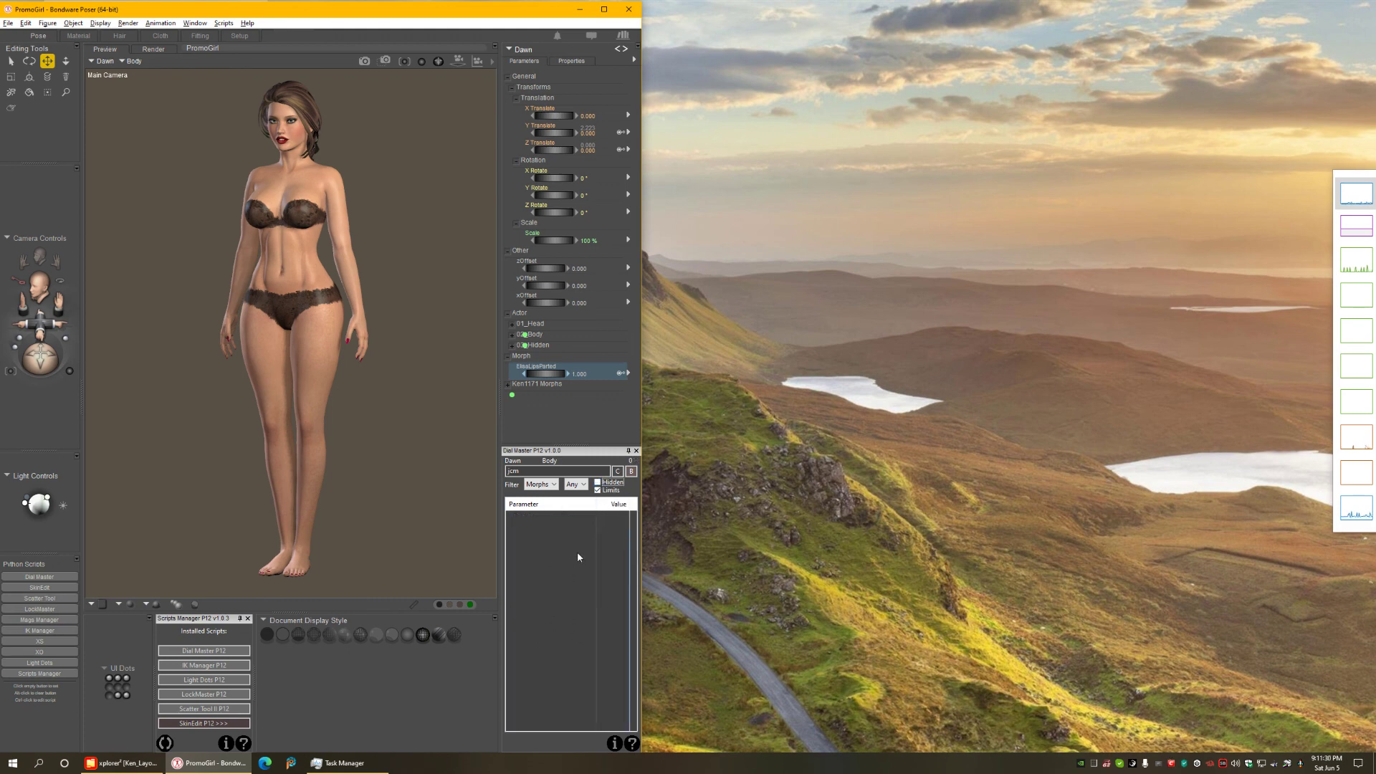
click(619, 473)
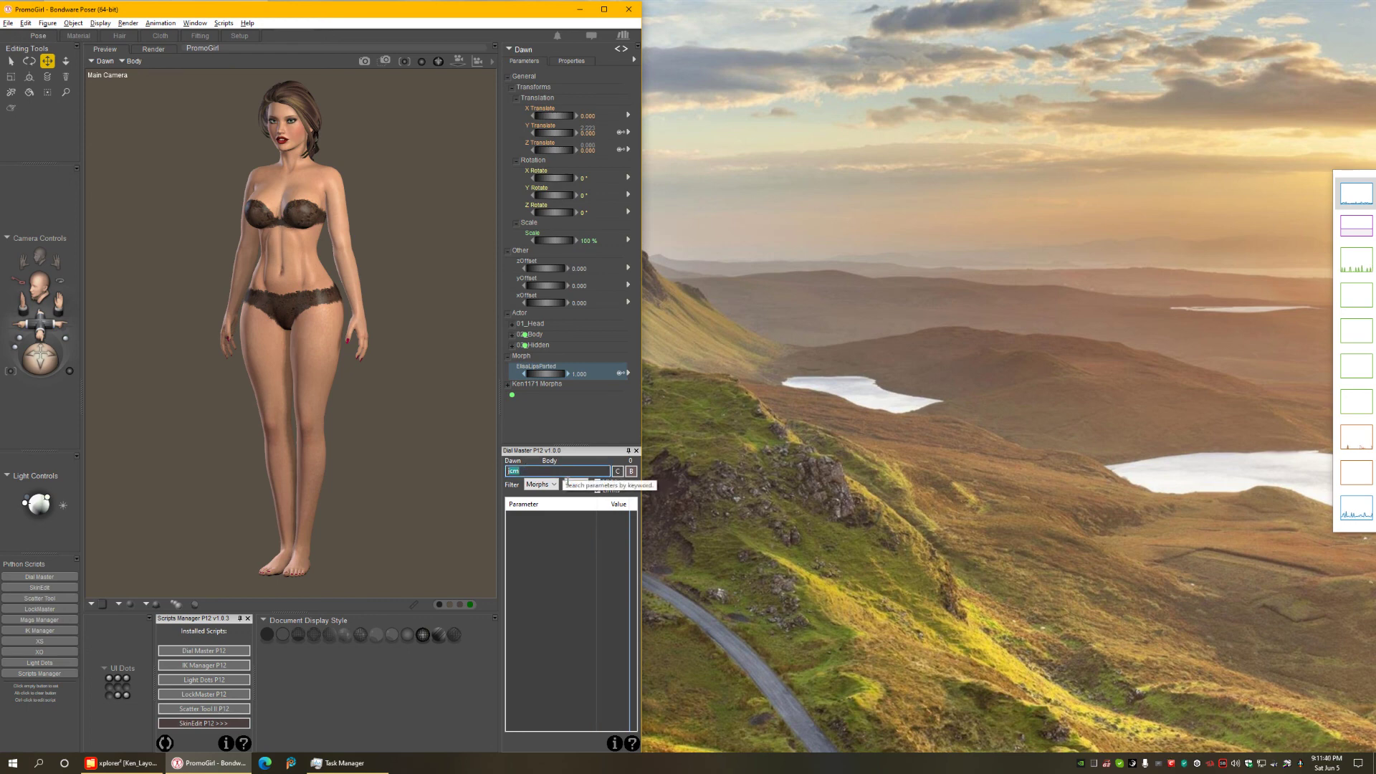
key(BackSpace)
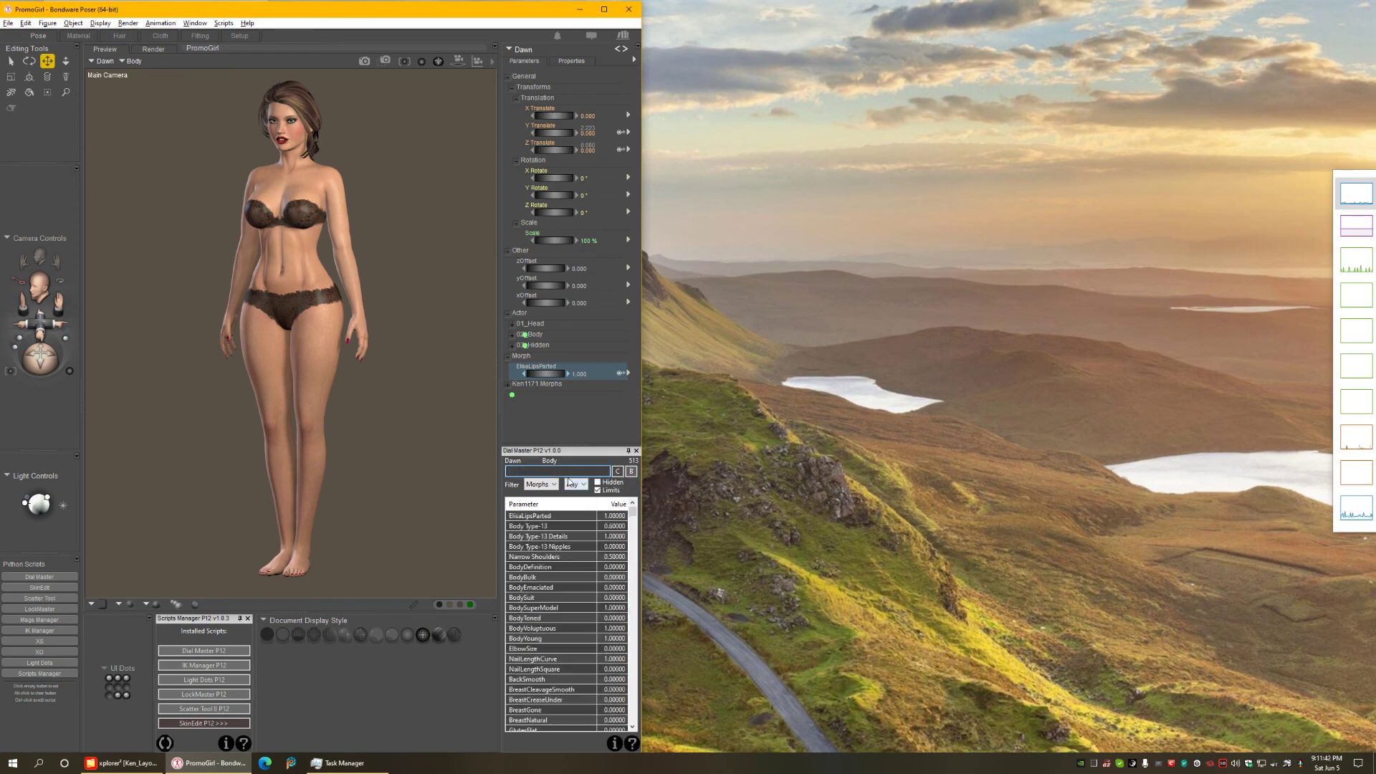
text(jd)
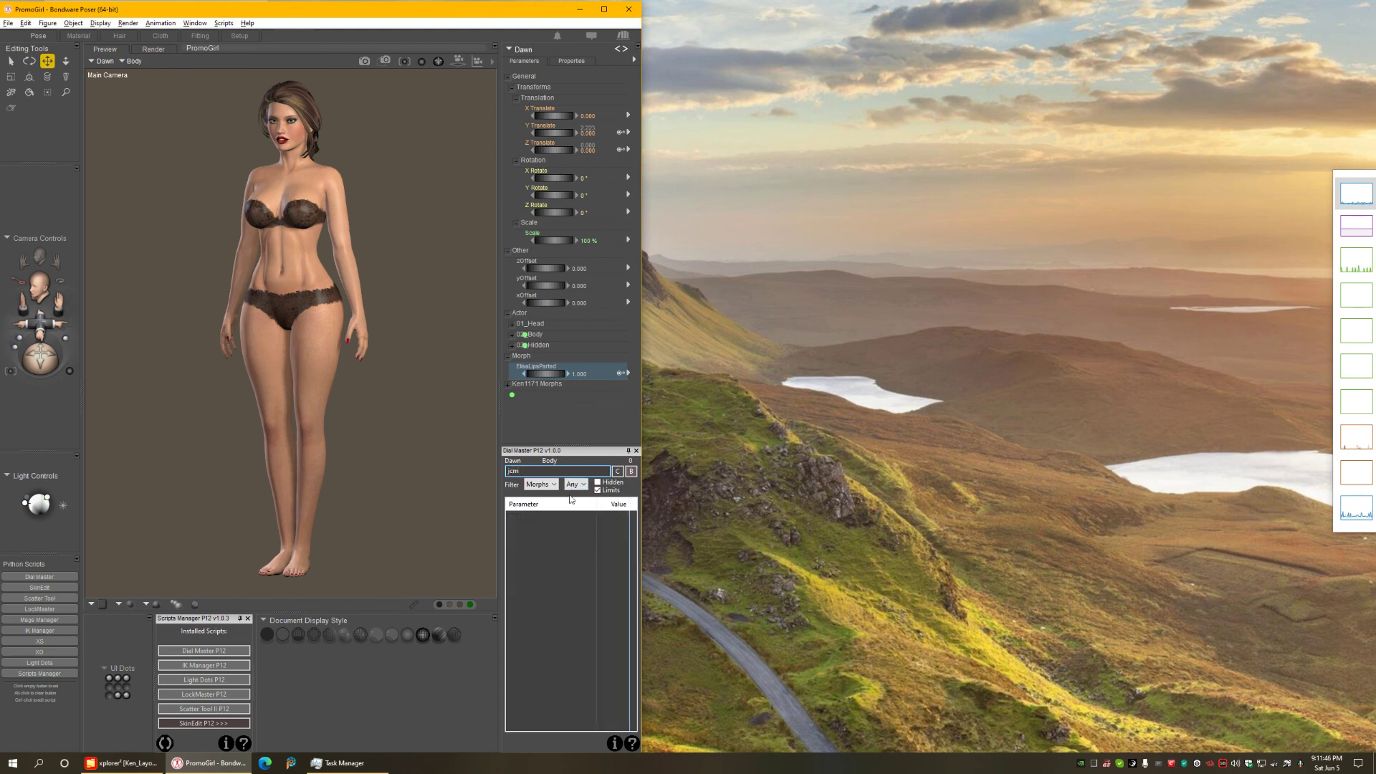
click(619, 475)
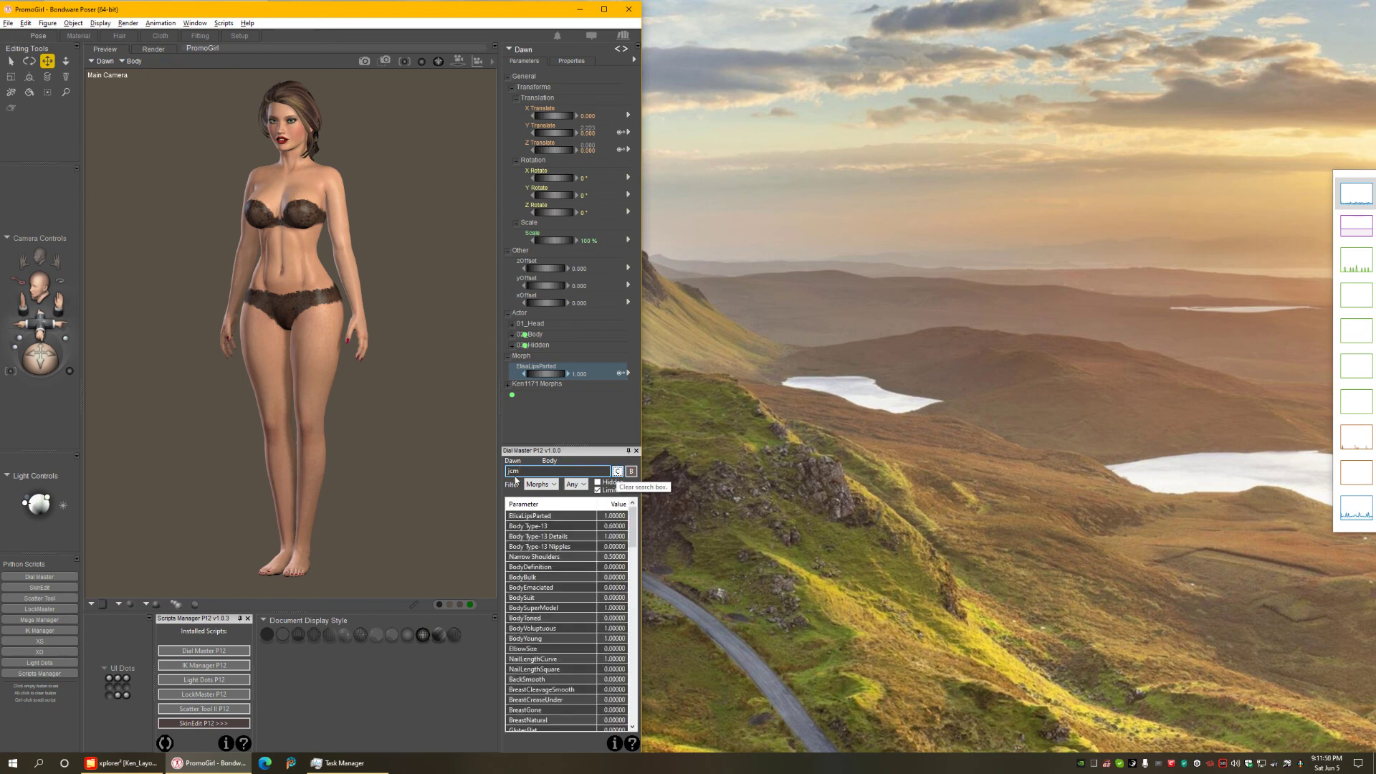
- Select Dawn's left hand to list its morph dials, and switch back to the figure's Body dials
click(363, 332)
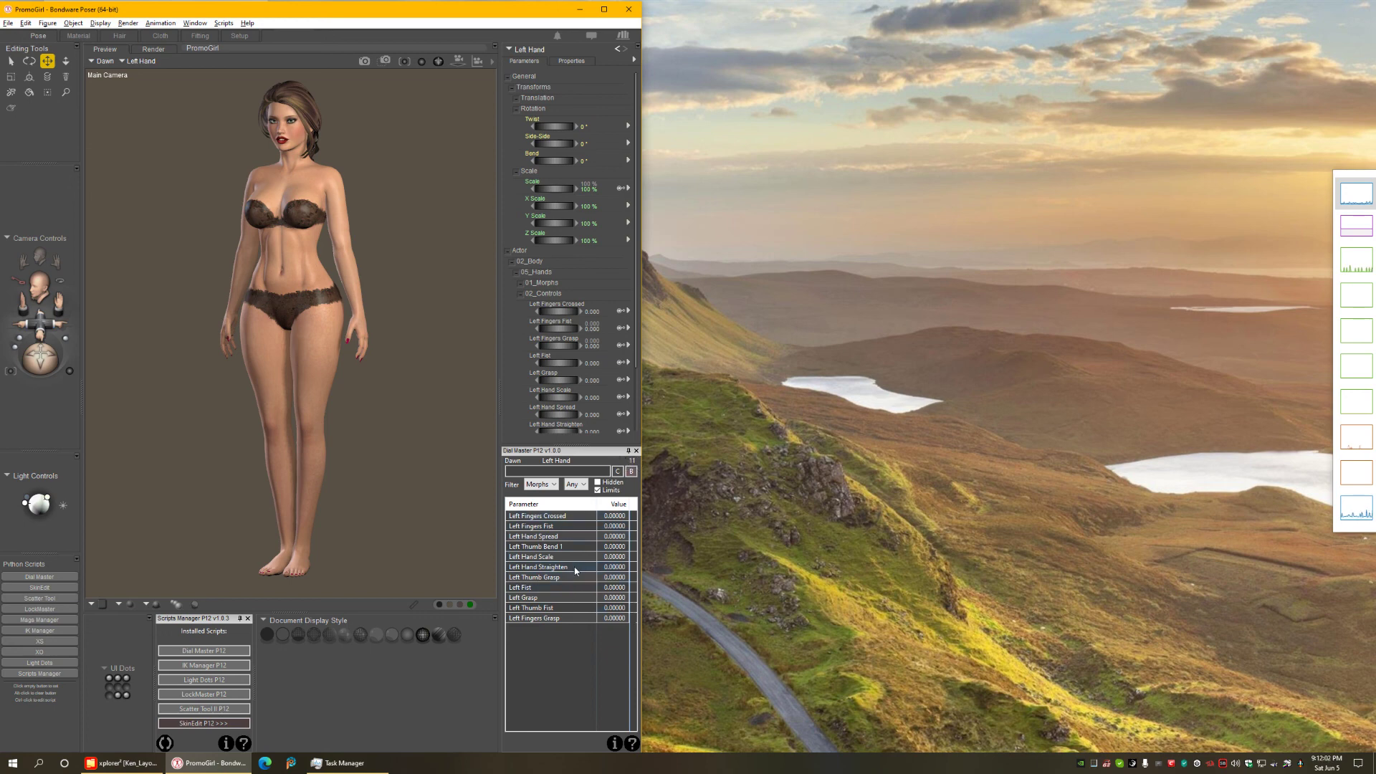
click(631, 472)
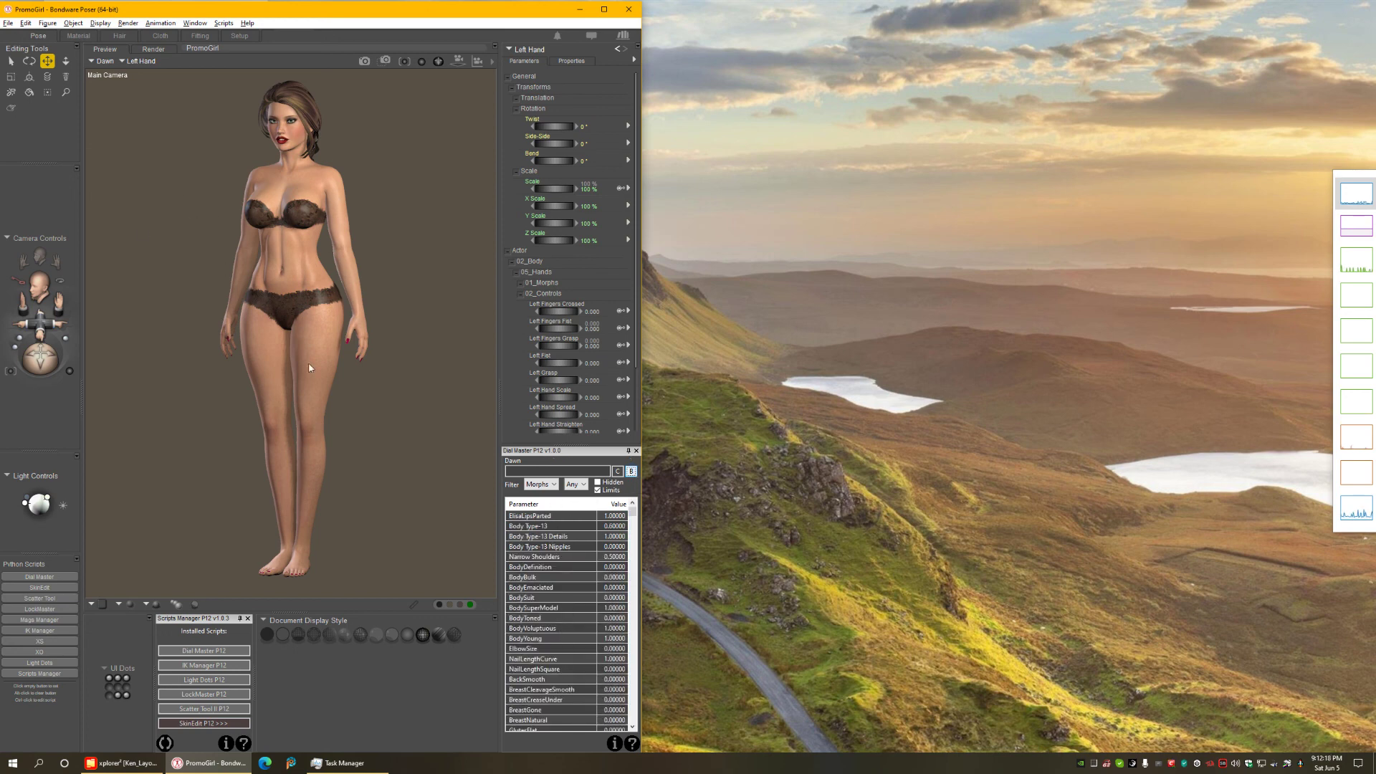
click(584, 540)
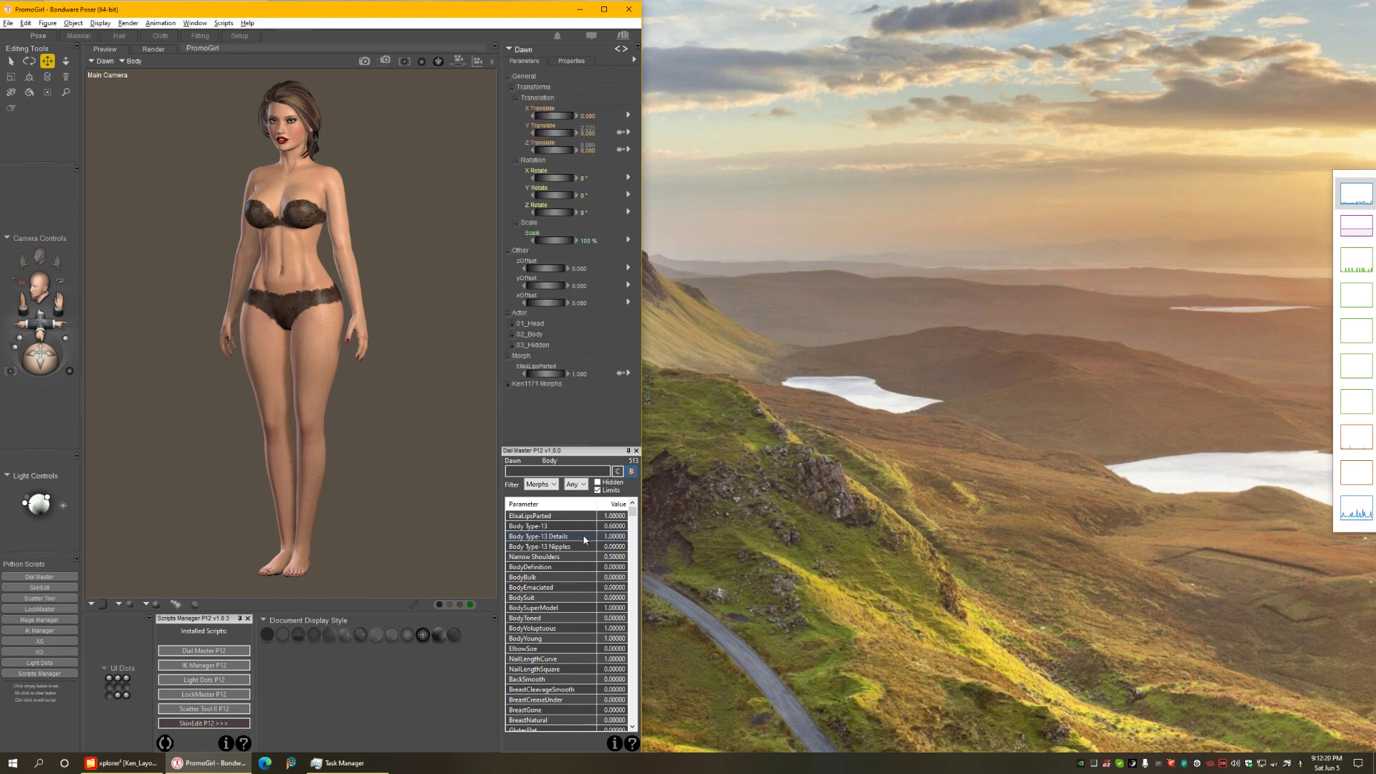